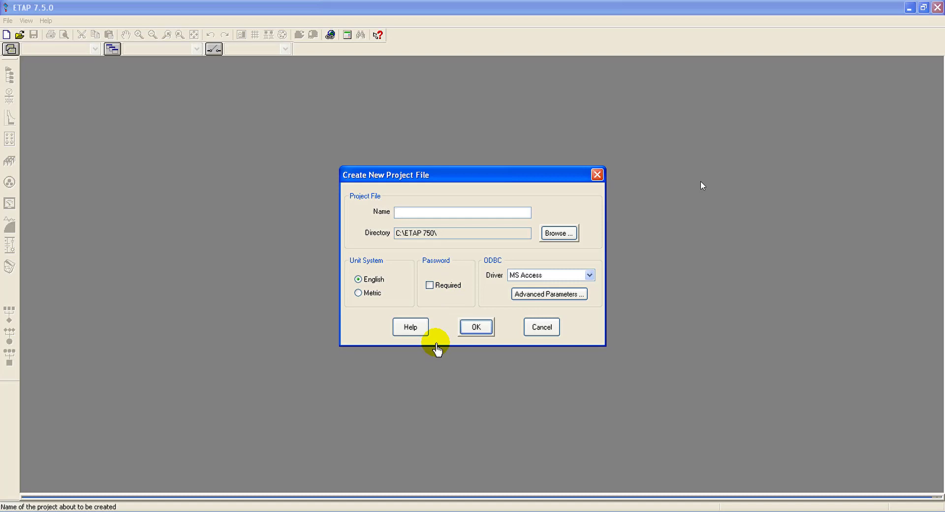
pyautogui.click(50, 495)
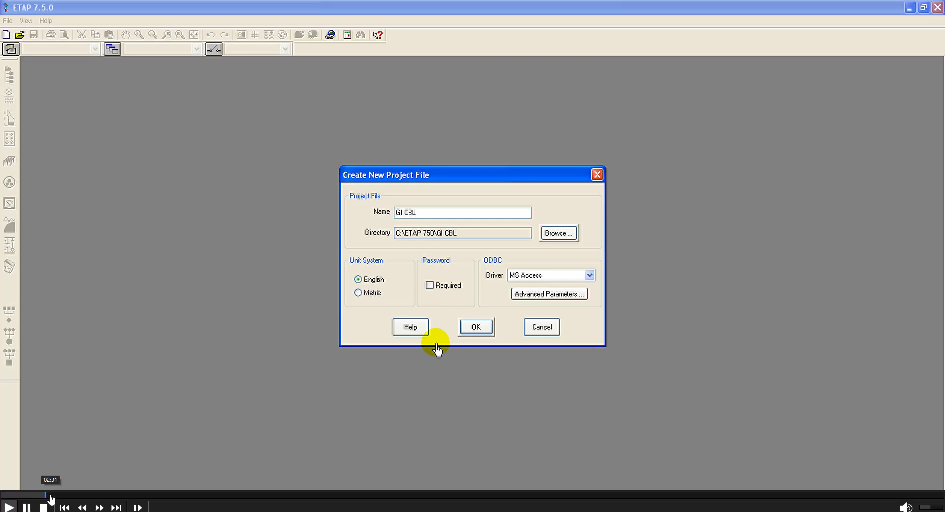
pyautogui.click(50, 495)
# Step: Finish creating the project file and maximize the blank OLV1 one-line diagram window
pyautogui.click(557, 237)
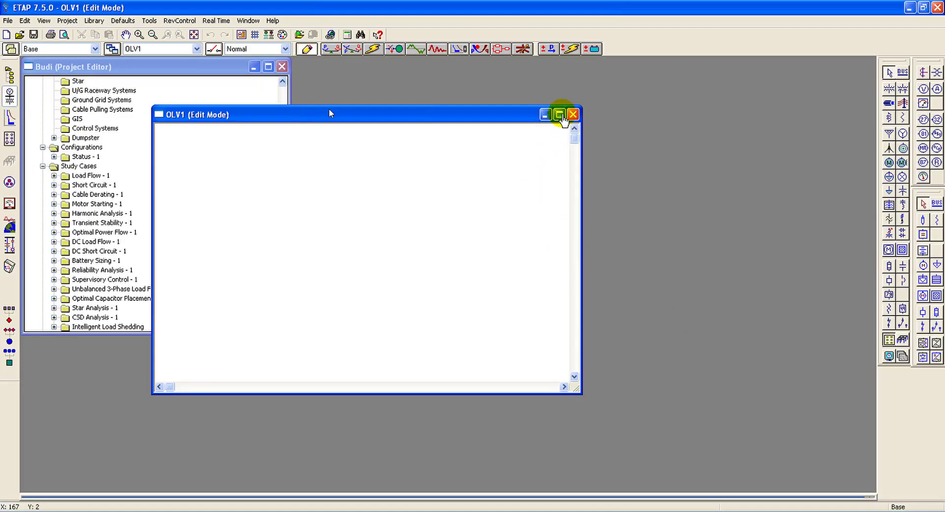
pyautogui.click(560, 114)
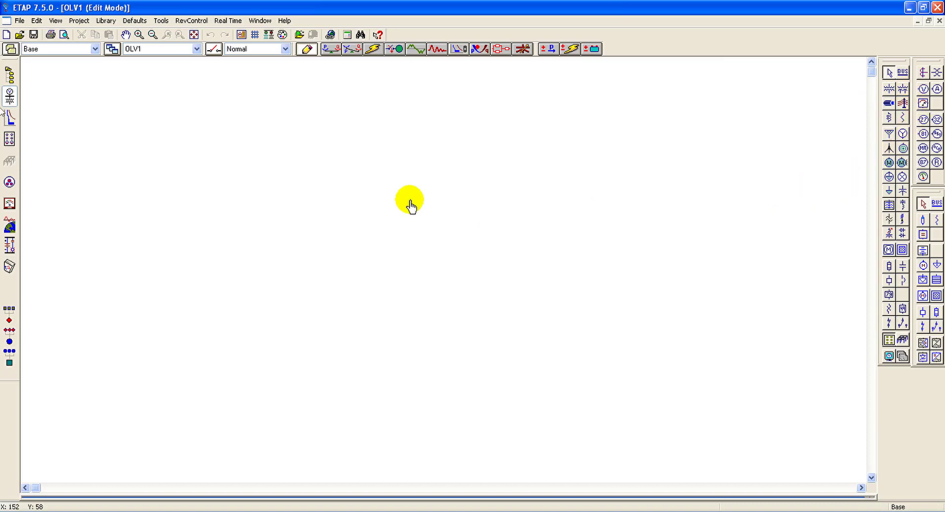
# Step: Configure the project standards to IEC, 50 Hz frequency and the Metric unit system
pyautogui.click(84, 21)
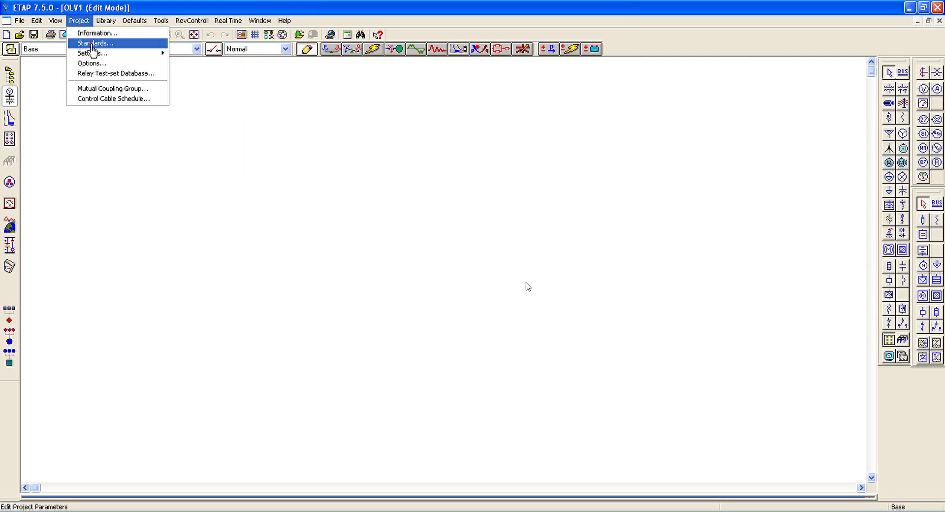
pyautogui.click(92, 44)
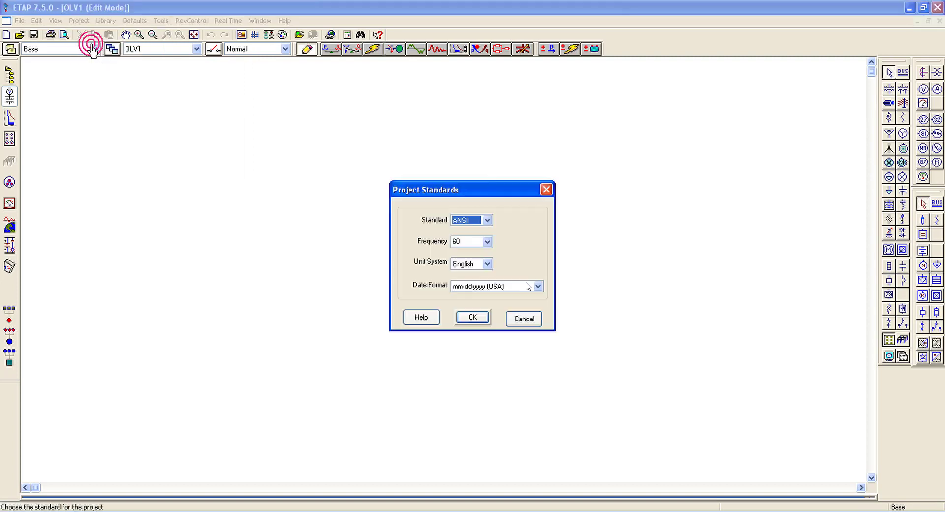
pyautogui.click(487, 221)
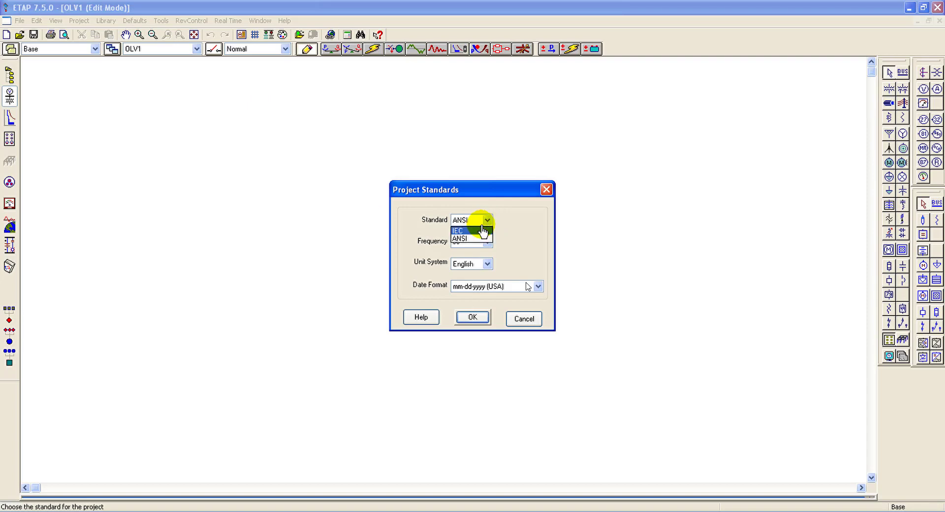
pyautogui.click(483, 231)
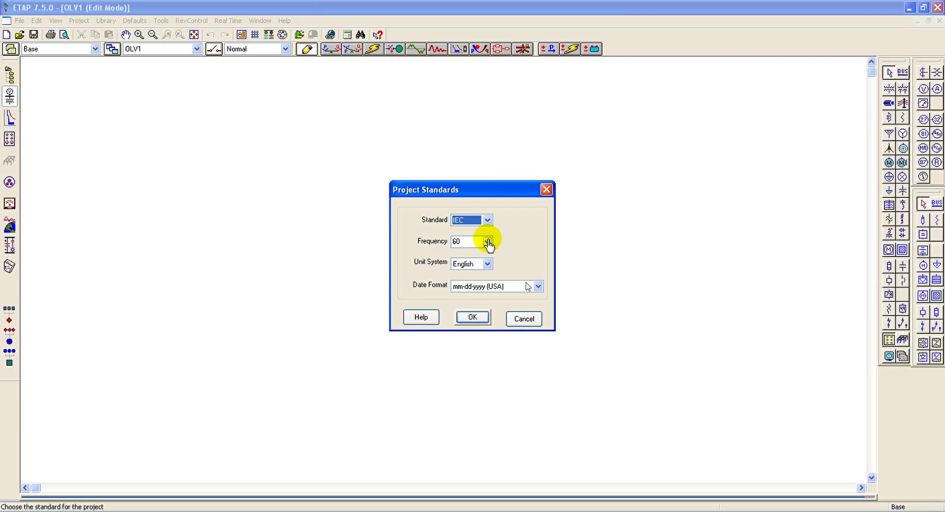
pyautogui.click(487, 241)
pyautogui.click(470, 253)
pyautogui.click(488, 264)
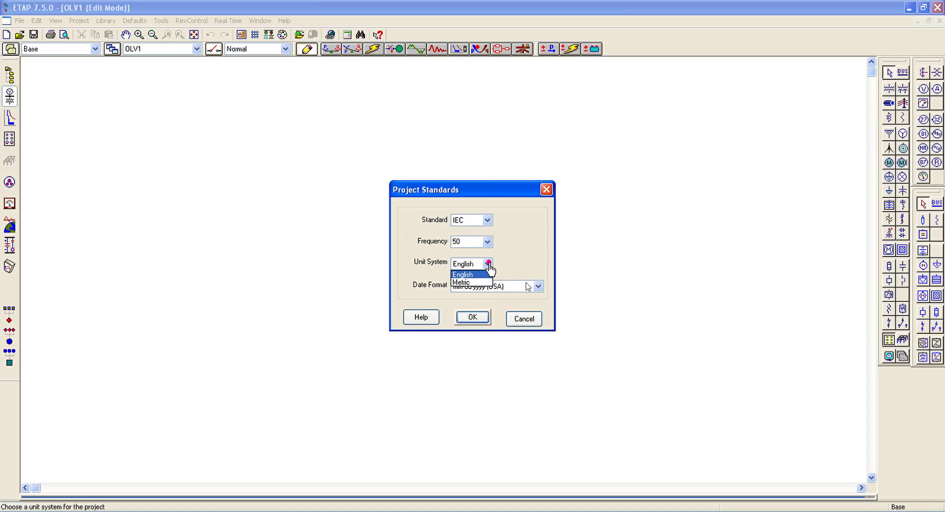
pyautogui.click(471, 281)
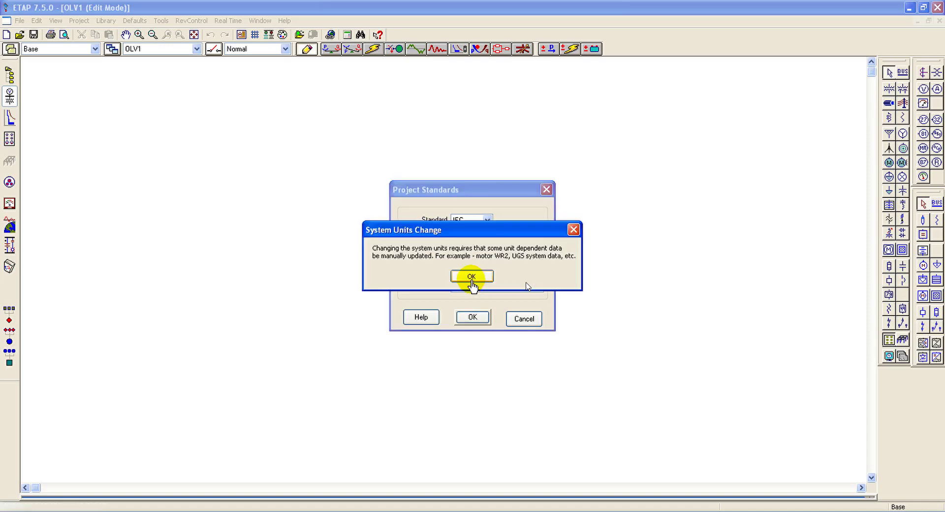
pyautogui.click(471, 276)
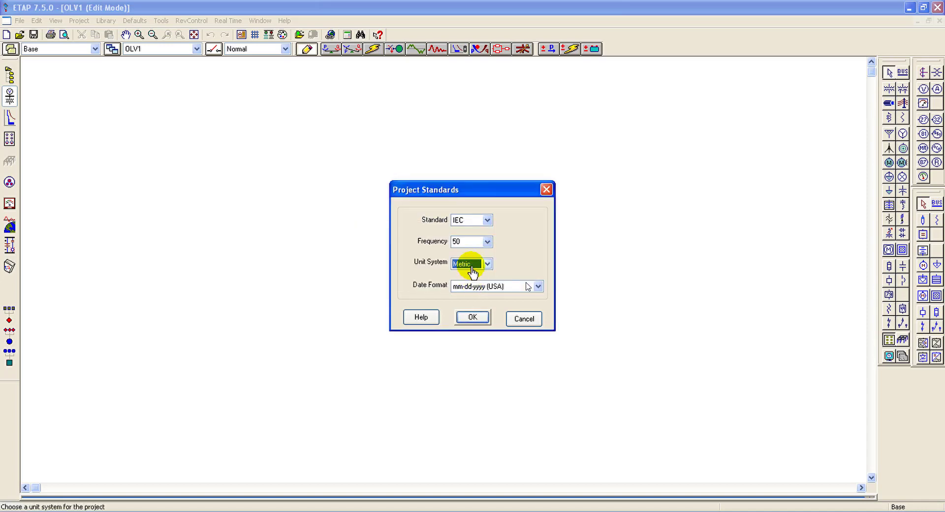
pyautogui.click(471, 317)
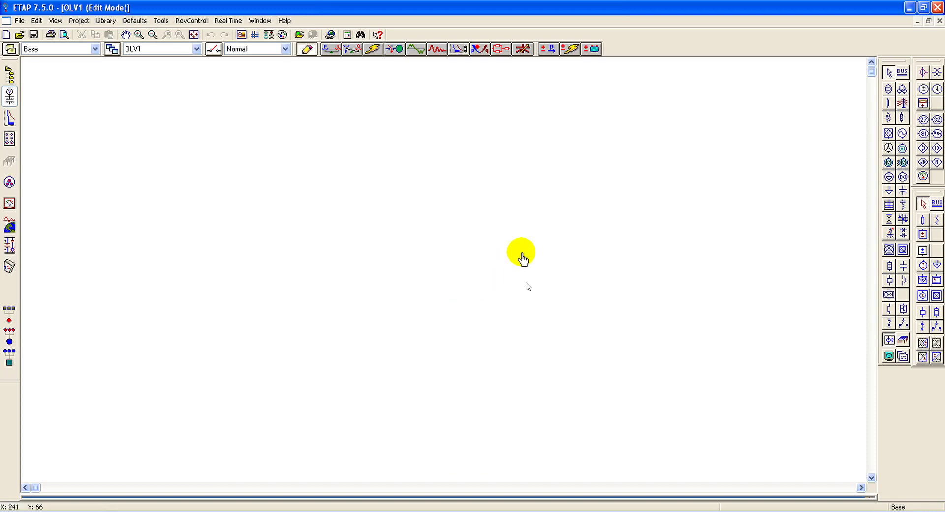
# Step: Place a power grid element in the upper middle of the diagram and space its labels apart above the symbol
pyautogui.click(889, 134)
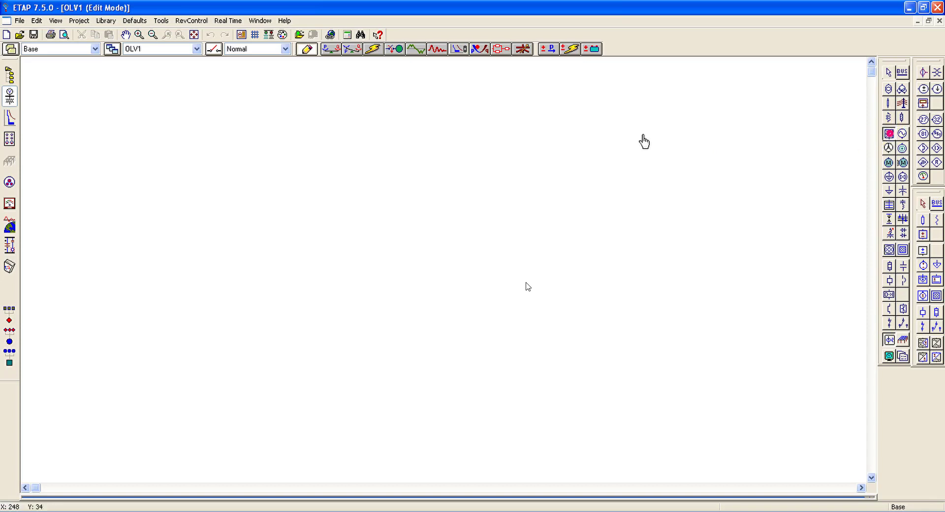
pyautogui.click(456, 189)
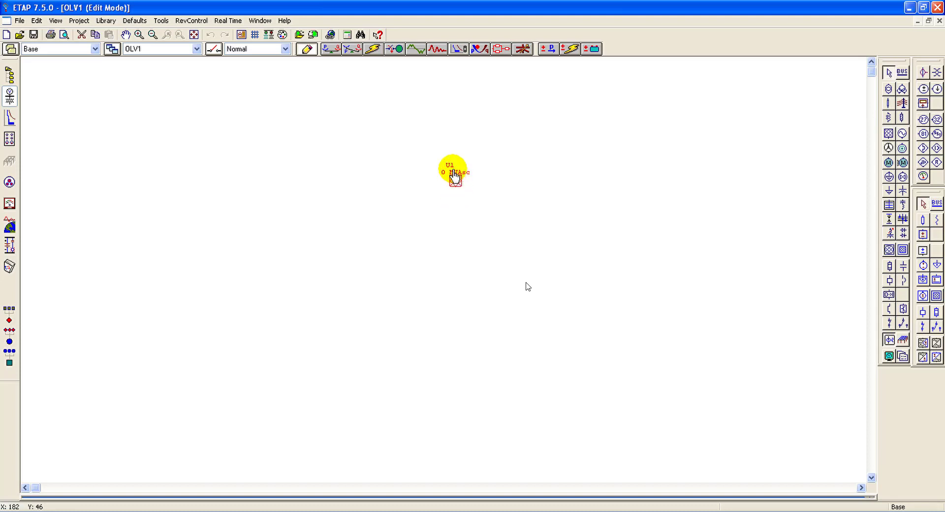
pyautogui.moveTo(451, 166)
pyautogui.mouseDown()
pyautogui.moveTo(459, 159)
pyautogui.moveTo(460, 169)
pyautogui.mouseUp()
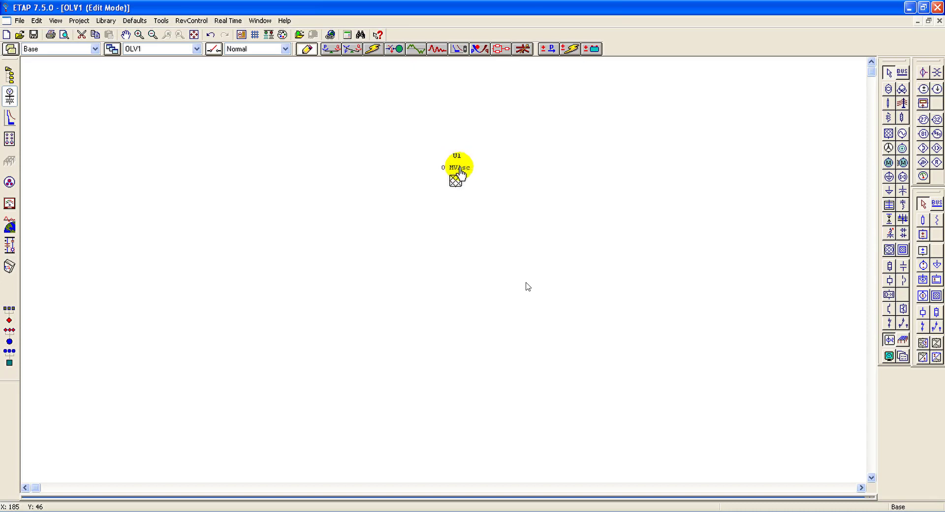
# Step: Set the power grid's ID to GI.SMDRA in its properties
pyautogui.click(453, 183)
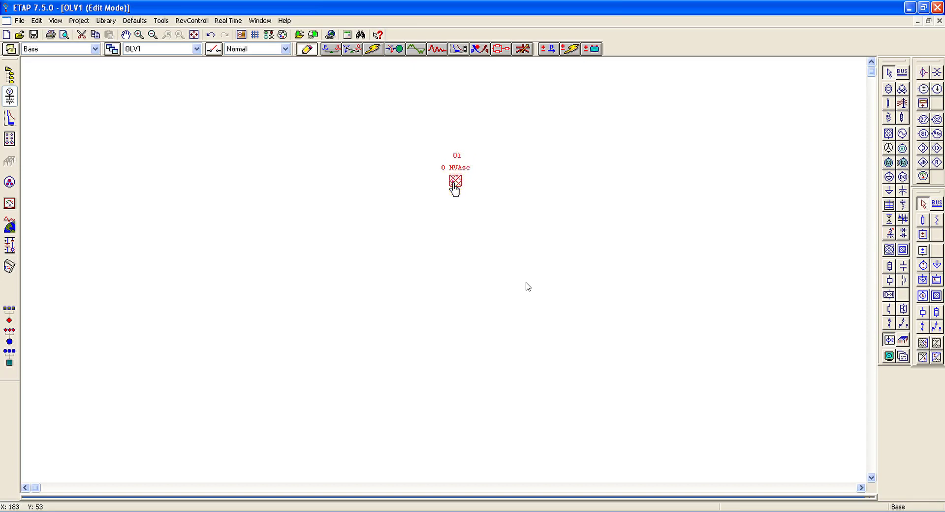
pyautogui.doubleClick(453, 183)
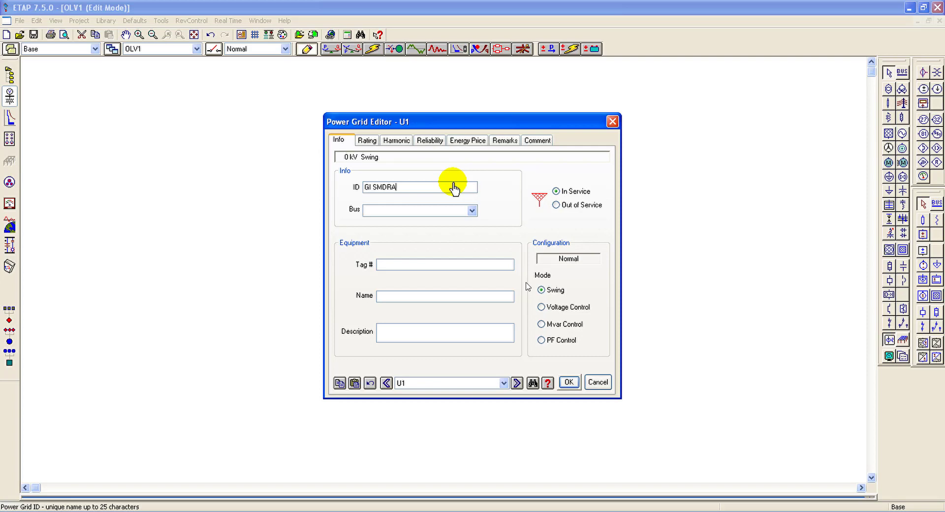
pyautogui.click(368, 142)
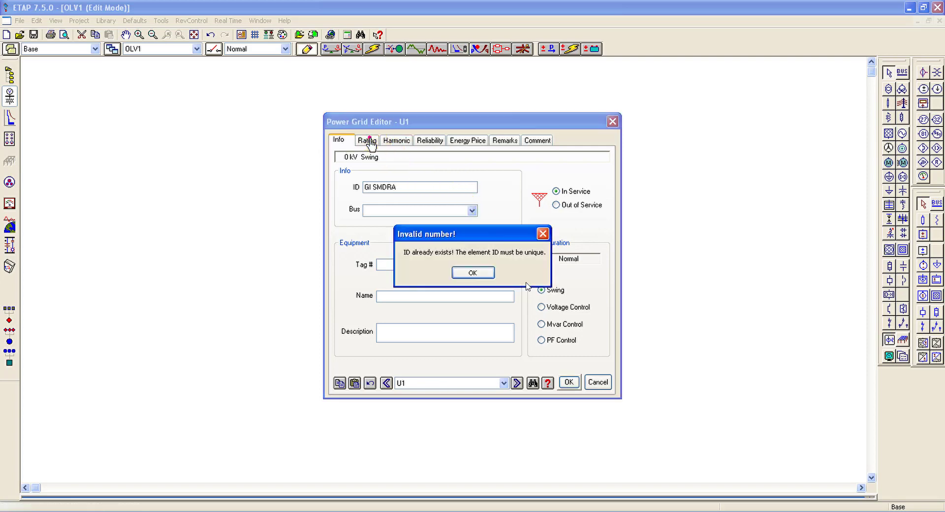
pyautogui.click(483, 275)
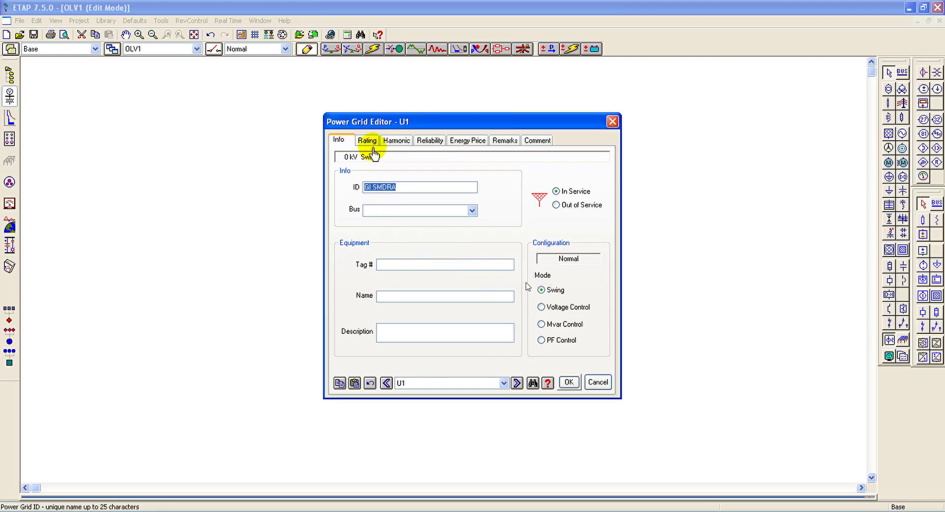
pyautogui.click(370, 189)
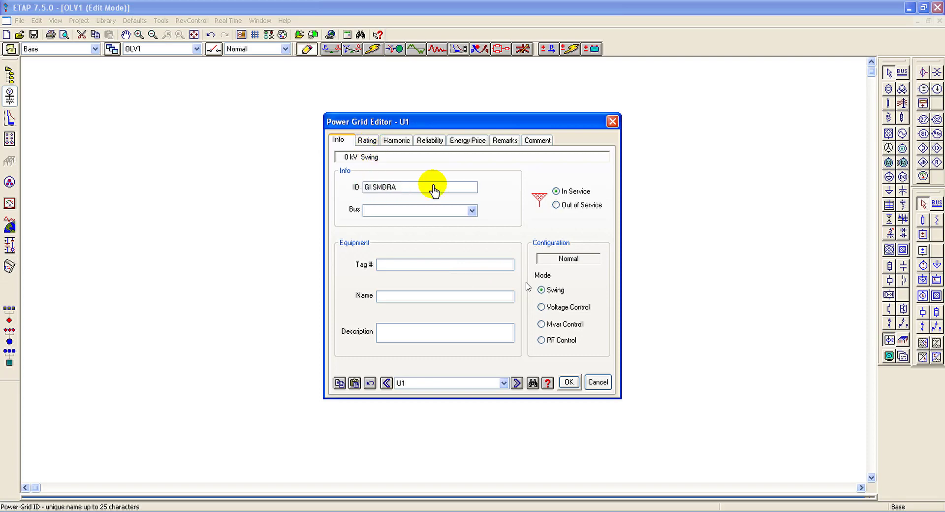
pyautogui.write('.')
# Step: Set the power grid's rated voltage to 70 kV and its 3-phase and 1-phase short-circuit ratings to 2000 MVAsc
pyautogui.click(367, 141)
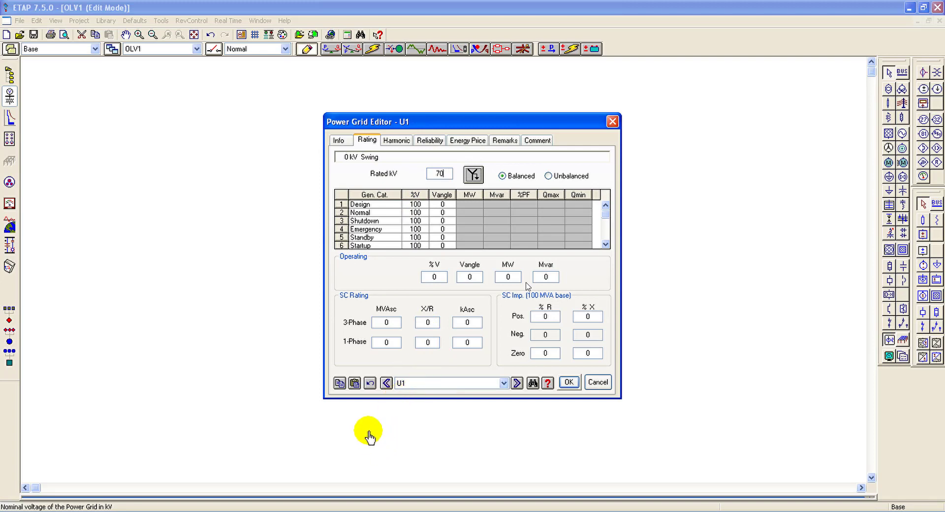
pyautogui.click(386, 326)
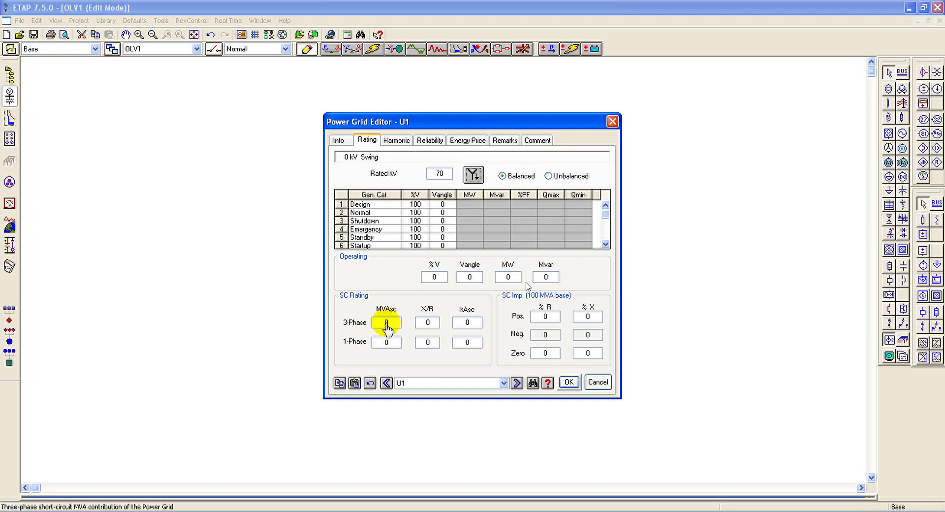
pyautogui.write('2')
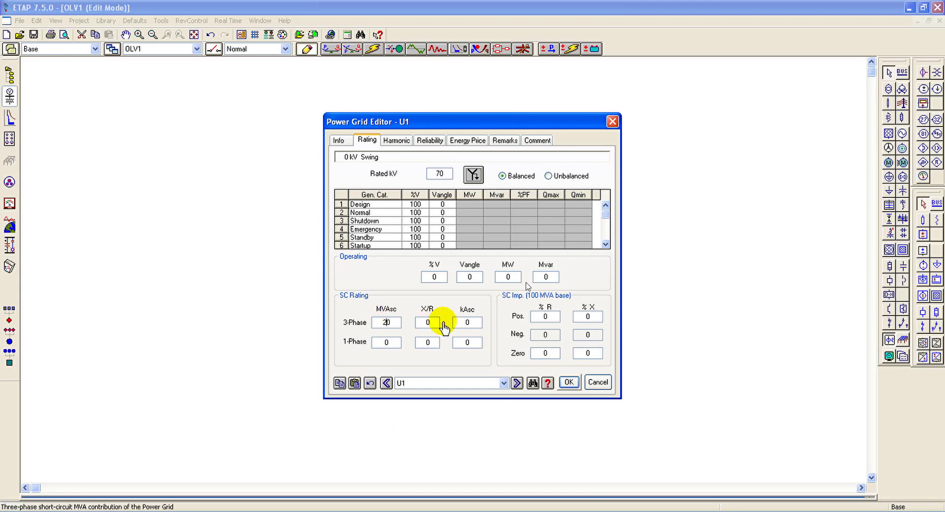
pyautogui.write('00')
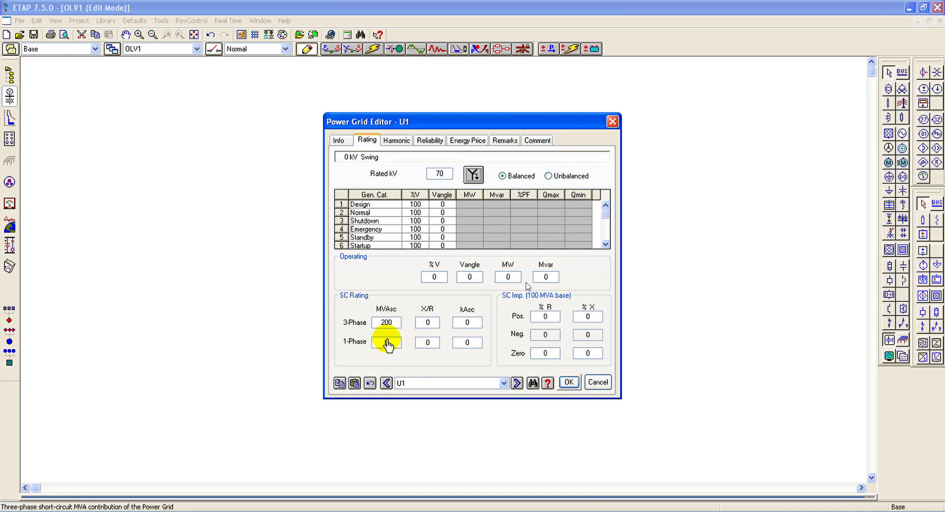
pyautogui.click(387, 344)
pyautogui.click(391, 346)
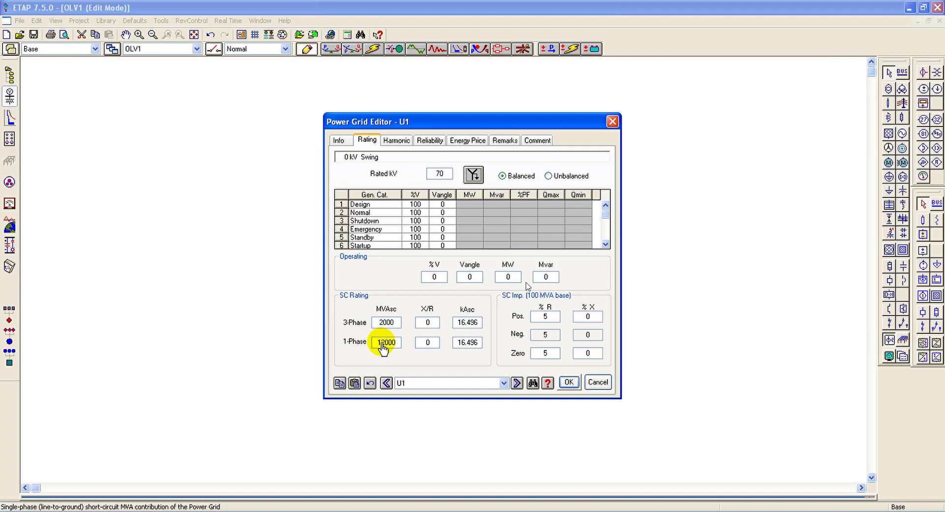
pyautogui.moveTo(382, 343); pyautogui.dragTo(385, 343)
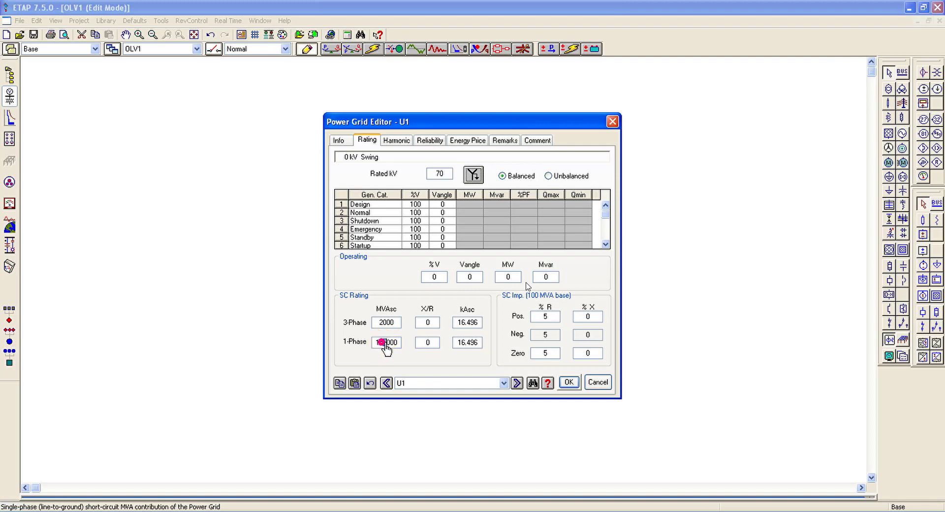
pyautogui.press('BackSpace')
# Step: Set the power grid's 3-phase and 1-phase X/R ratios to 1.56 and realign its ID label above the symbol
pyautogui.click(427, 323)
pyautogui.moveTo(429, 322); pyautogui.dragTo(426, 322)
pyautogui.doubleClick(427, 321)
pyautogui.click(429, 323)
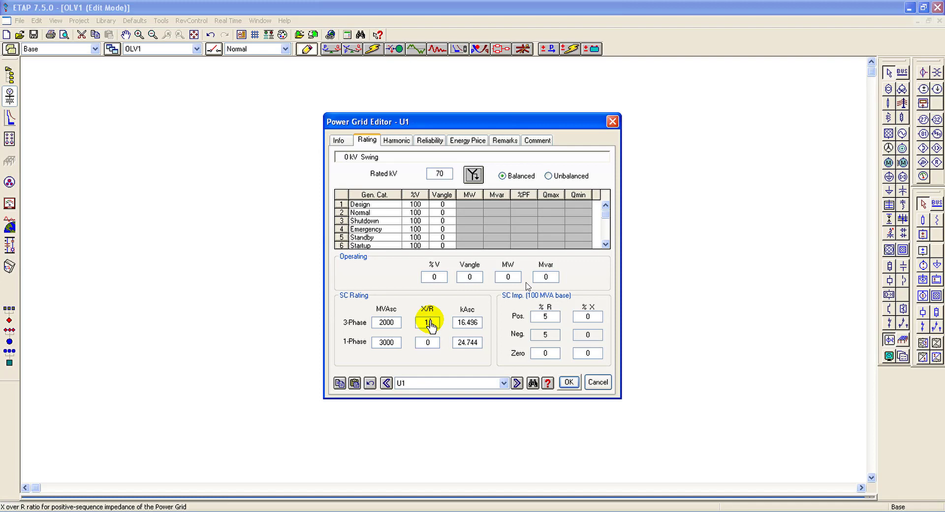
pyautogui.write('1.56')
pyautogui.click(428, 341)
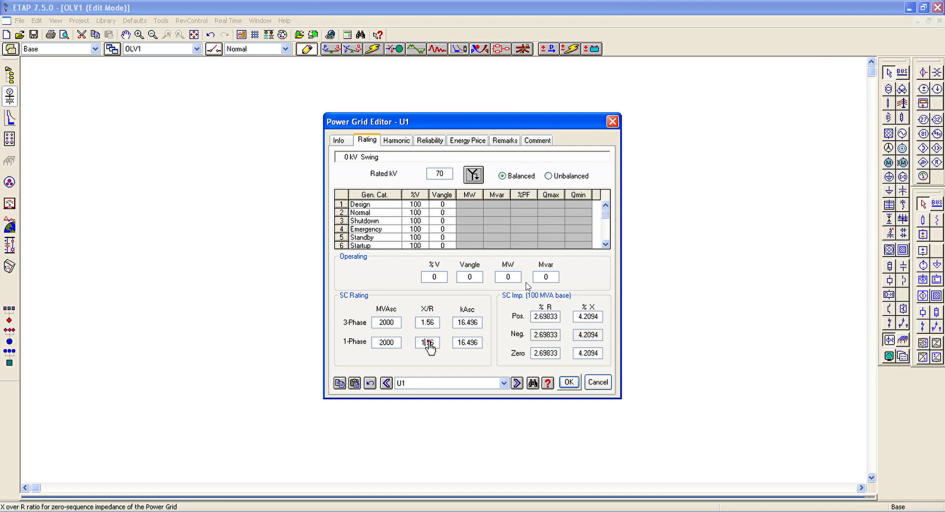
pyautogui.click(569, 383)
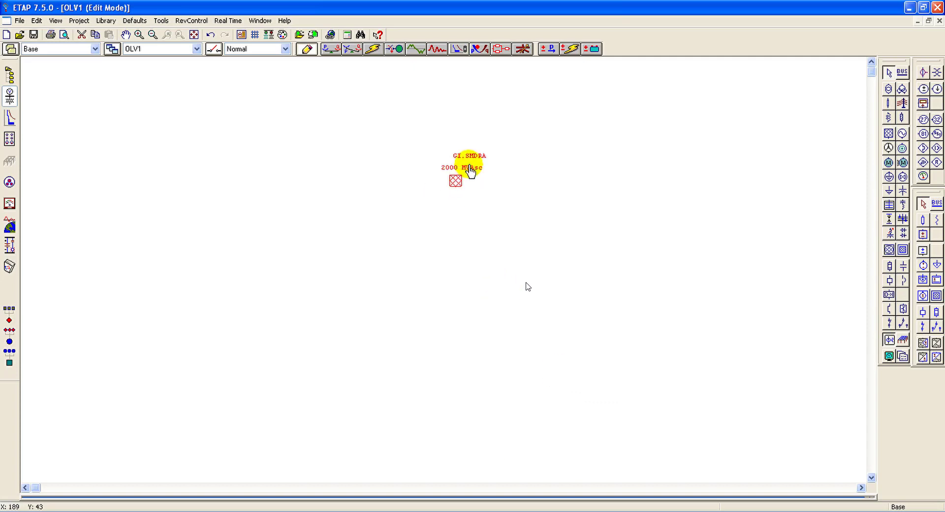
pyautogui.moveTo(469, 157); pyautogui.dragTo(460, 160)
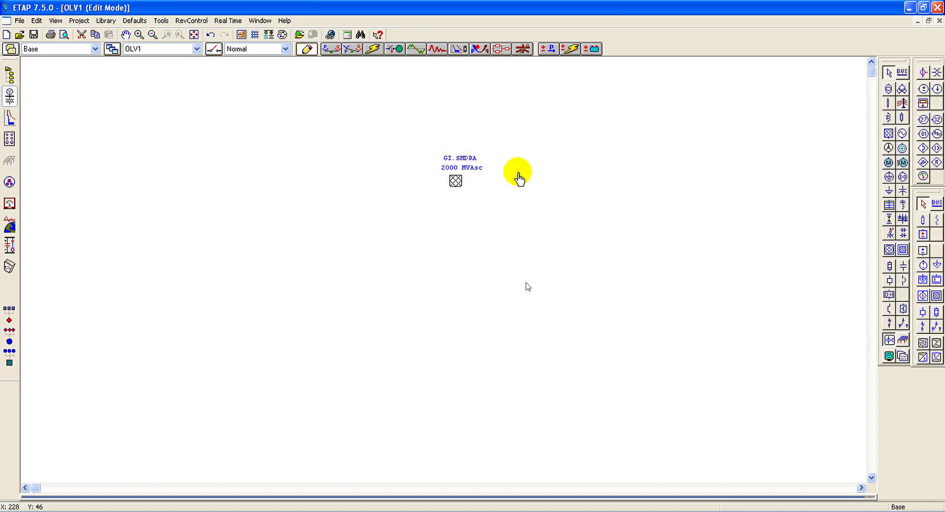
# Step: Place a two-winding transformer below the power grid and connect its primary side to the grid
pyautogui.click(888, 91)
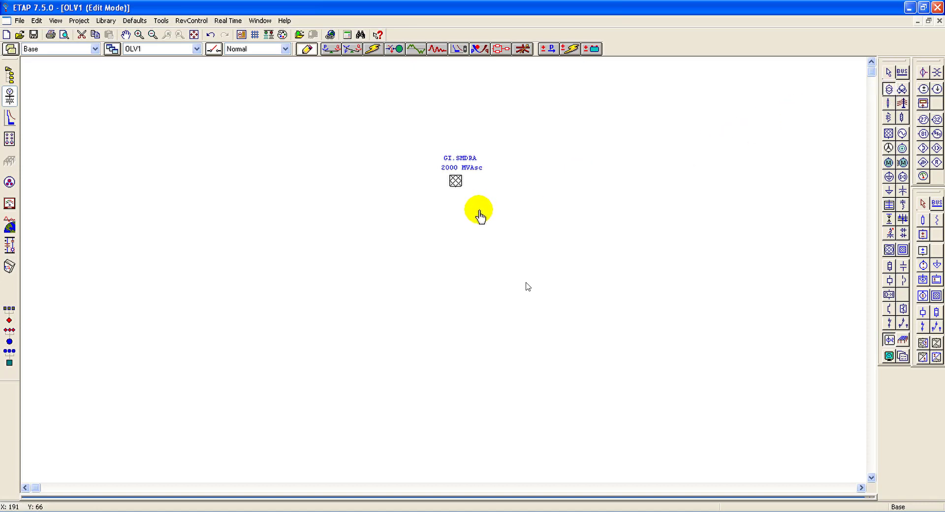
pyautogui.click(452, 211)
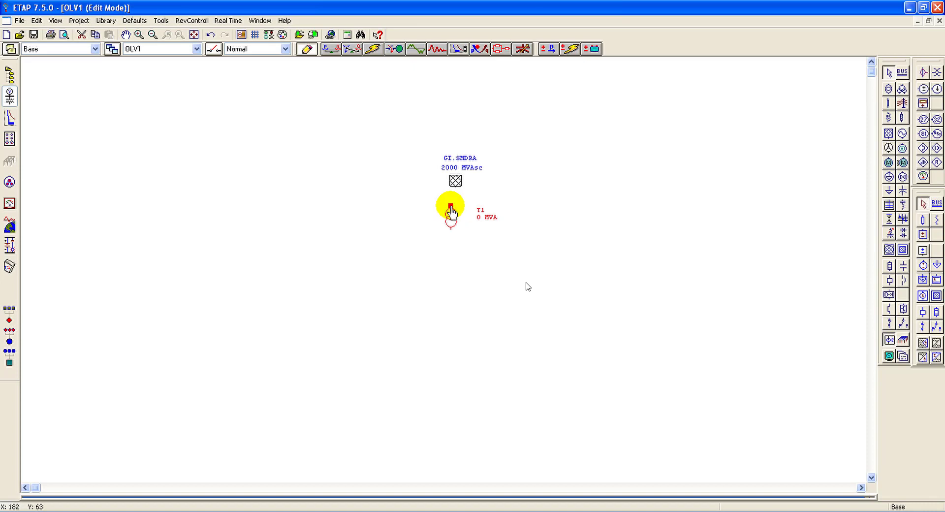
pyautogui.moveTo(451, 192); pyautogui.dragTo(451, 210)
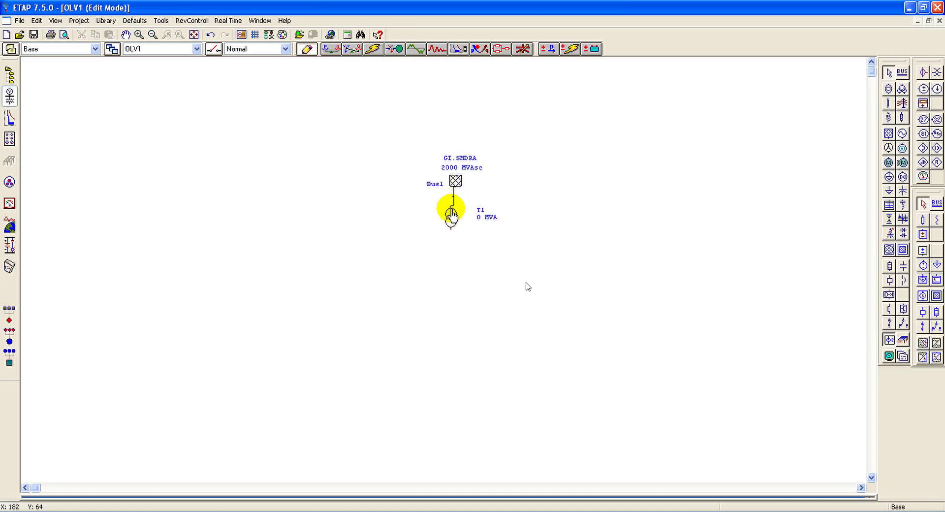
# Step: Convert the node between the grid and the transformer into a bus, and align the transformer, grid and bus label with it
pyautogui.click(454, 204)
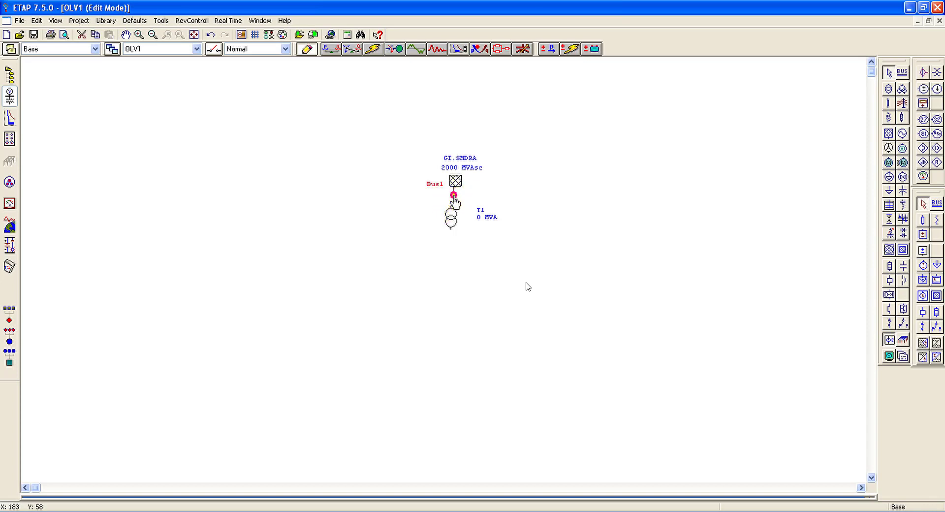
pyautogui.rightClick(453, 196)
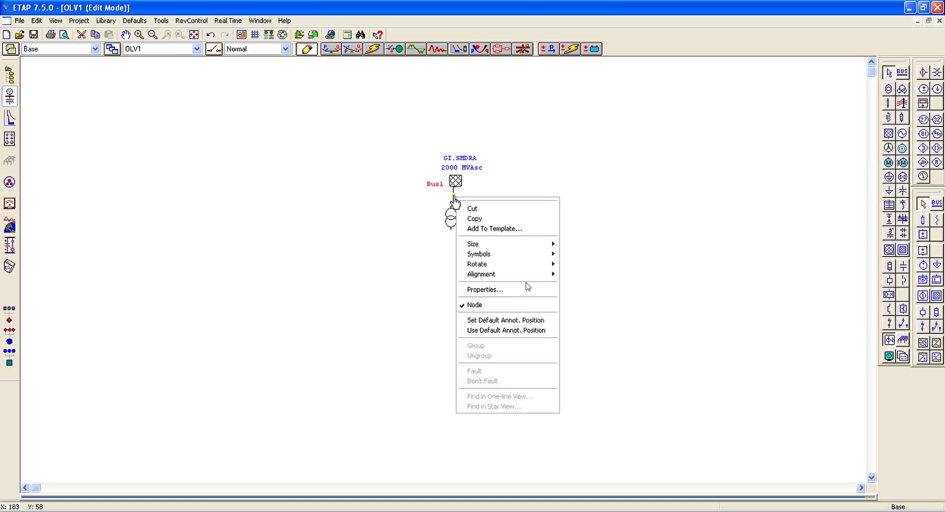
pyautogui.click(485, 304)
pyautogui.moveTo(449, 212); pyautogui.dragTo(453, 215)
pyautogui.click(456, 182)
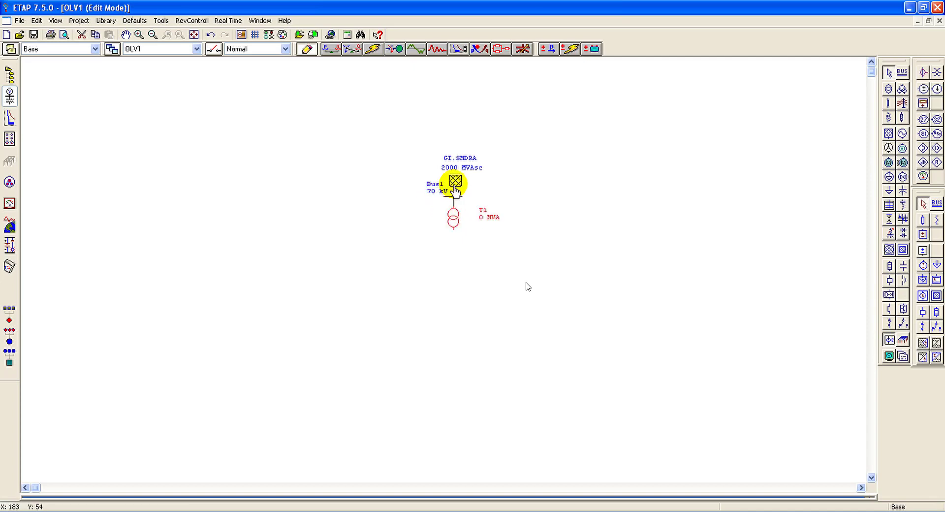
pyautogui.moveTo(457, 184)
pyautogui.mouseDown()
pyautogui.moveTo(426, 191)
pyautogui.moveTo(429, 199)
pyautogui.mouseUp()
pyautogui.click(498, 181)
# Step: Set the transformer's ID to TRF GI SMDRA and its secondary rated voltage to 2 kV
pyautogui.moveTo(453, 221); pyautogui.dragTo(454, 224)
pyautogui.doubleClick(454, 224)
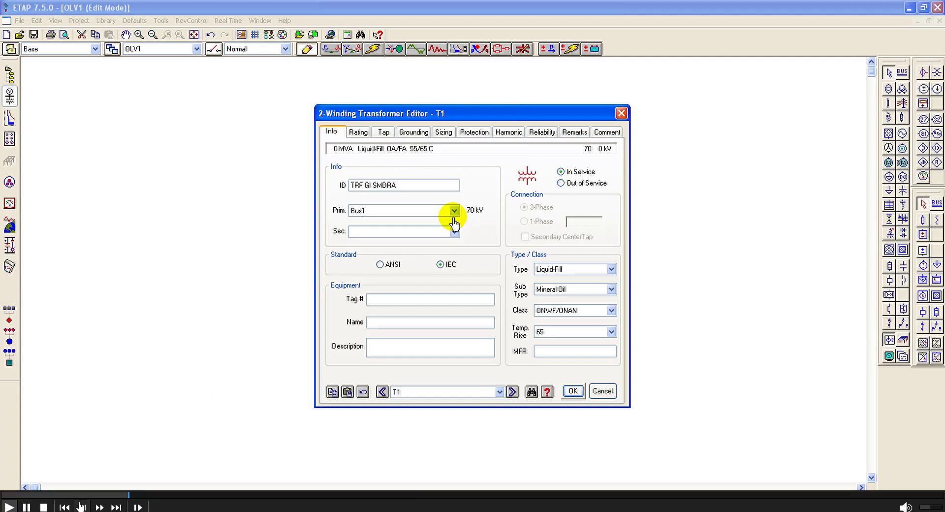
pyautogui.click(359, 133)
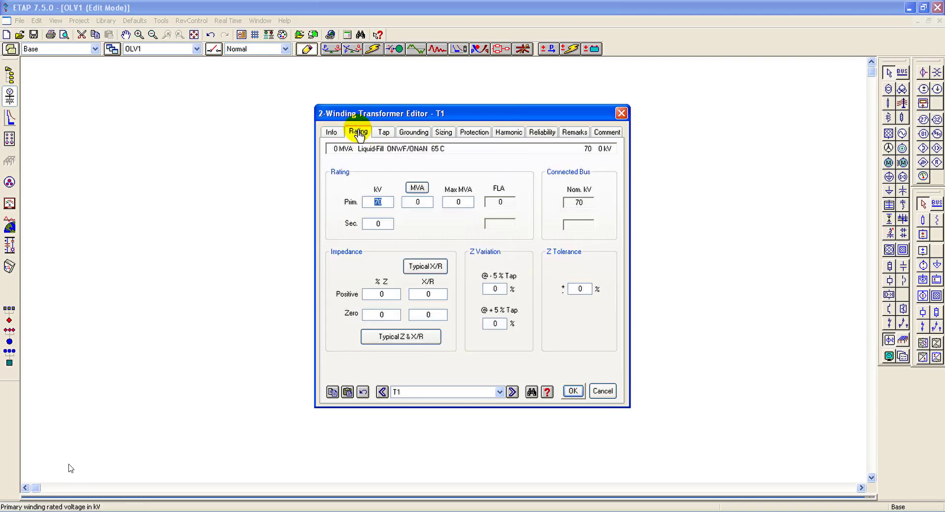
pyautogui.click(378, 225)
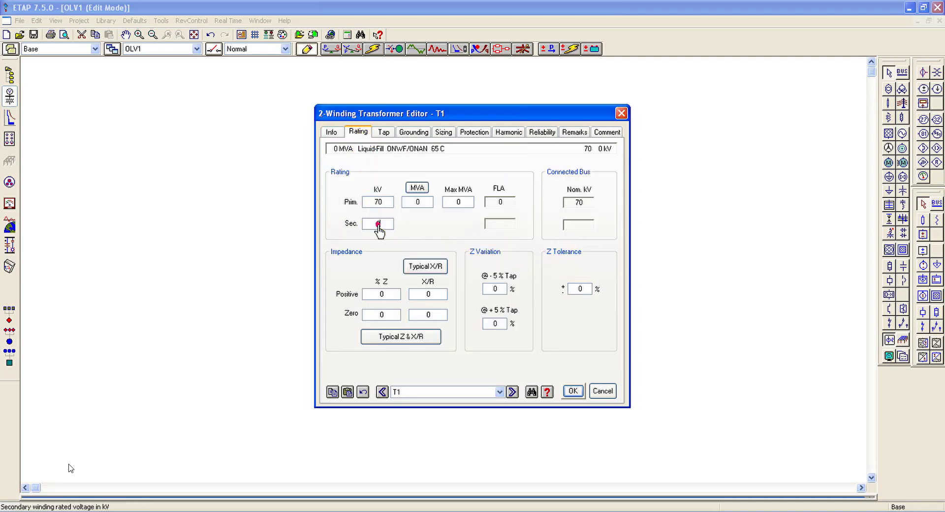
pyautogui.write('02')
# Step: Rate the transformer at 60 MVA and fill in its typical impedance and X/R values
pyautogui.click(416, 189)
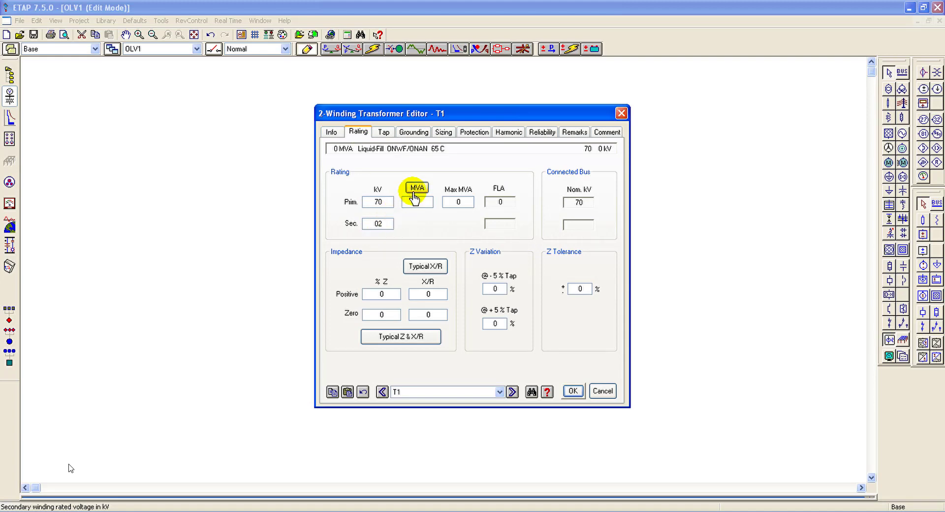
pyautogui.click(415, 202)
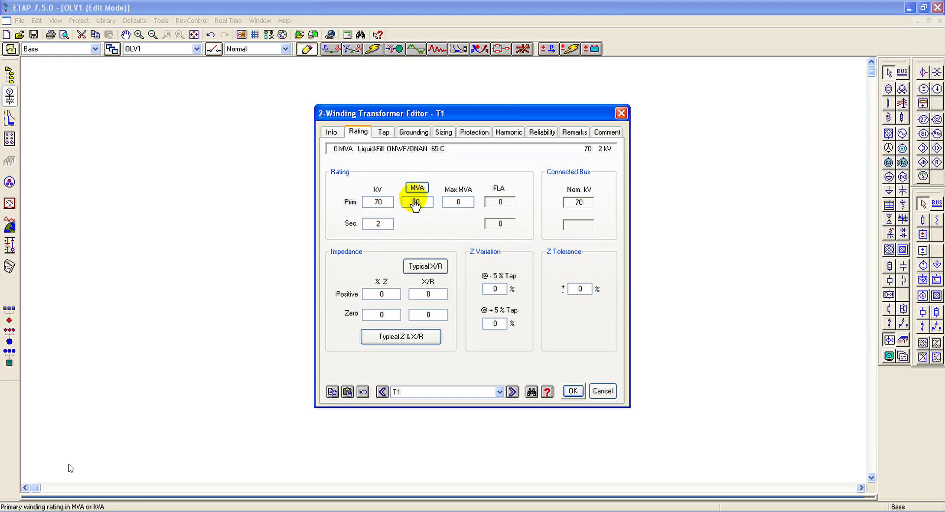
pyautogui.write('60')
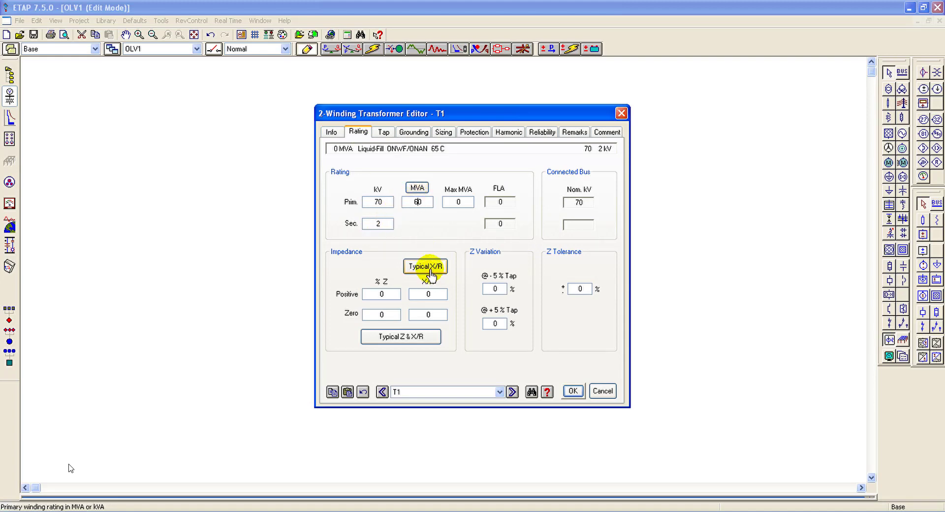
pyautogui.click(426, 269)
pyautogui.click(411, 337)
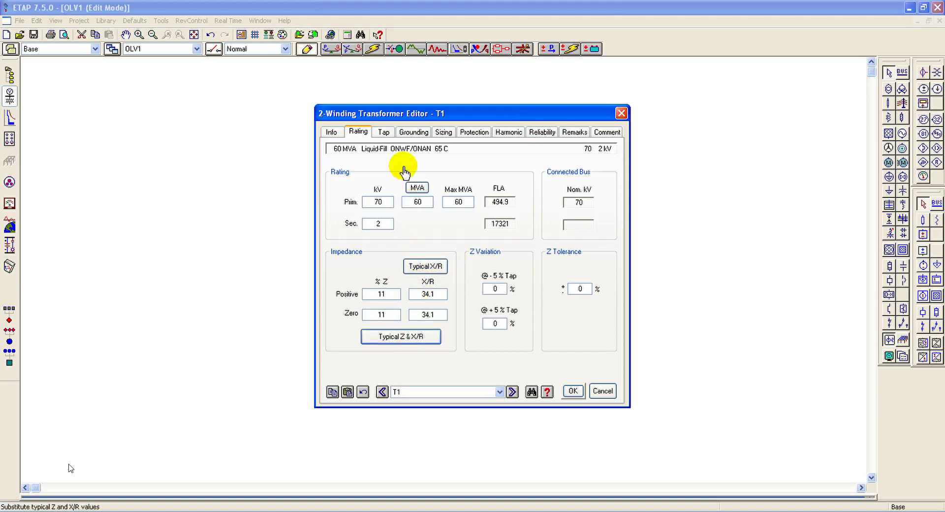
# Step: Switch the transformer's fixed taps from percent to kV entry and move its label close beside the symbol
pyautogui.click(384, 138)
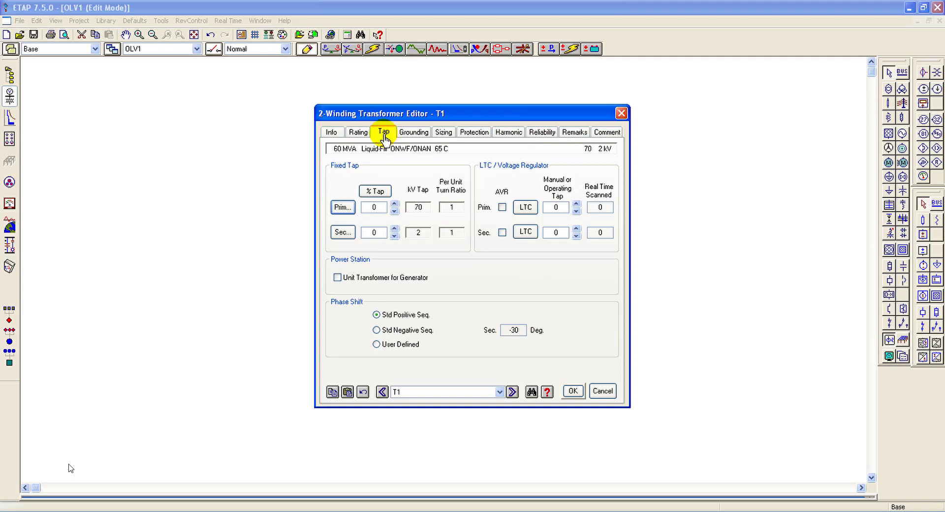
pyautogui.click(379, 192)
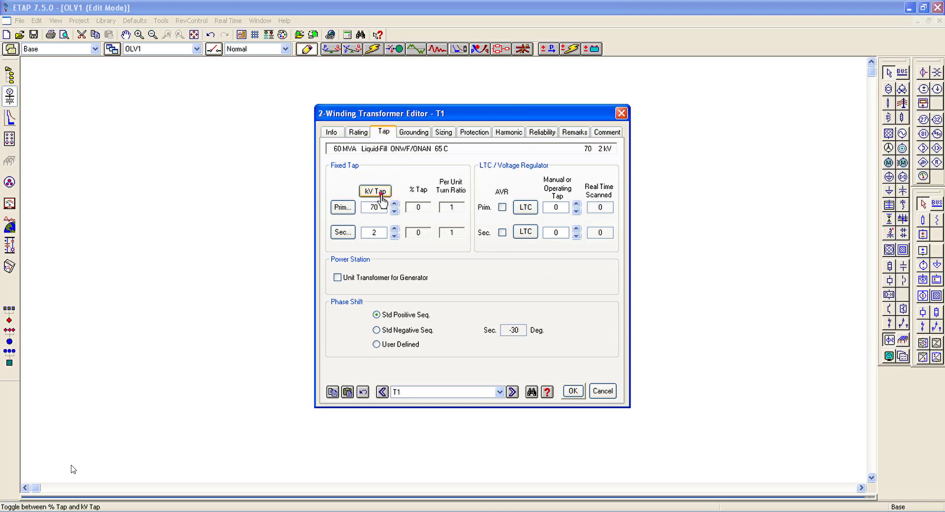
pyautogui.click(575, 392)
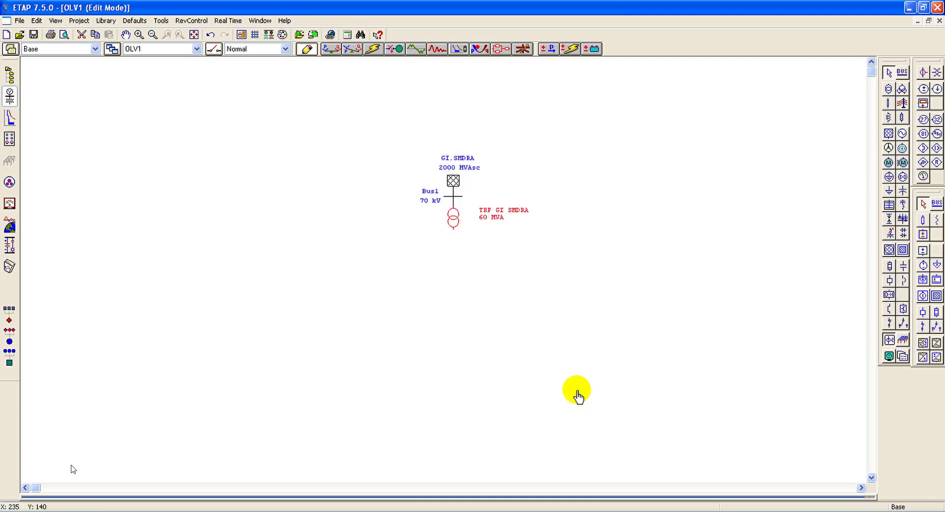
pyautogui.moveTo(498, 223)
pyautogui.mouseDown()
pyautogui.moveTo(501, 209)
pyautogui.moveTo(490, 217)
pyautogui.mouseUp()
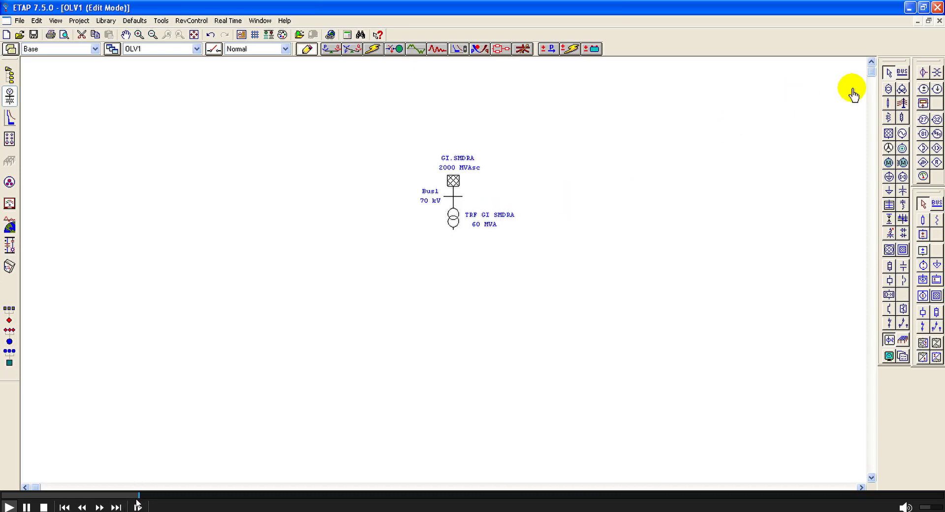
# Step: Place a second bus below the transformer and stretch it into a long horizontal busbar
pyautogui.click(902, 72)
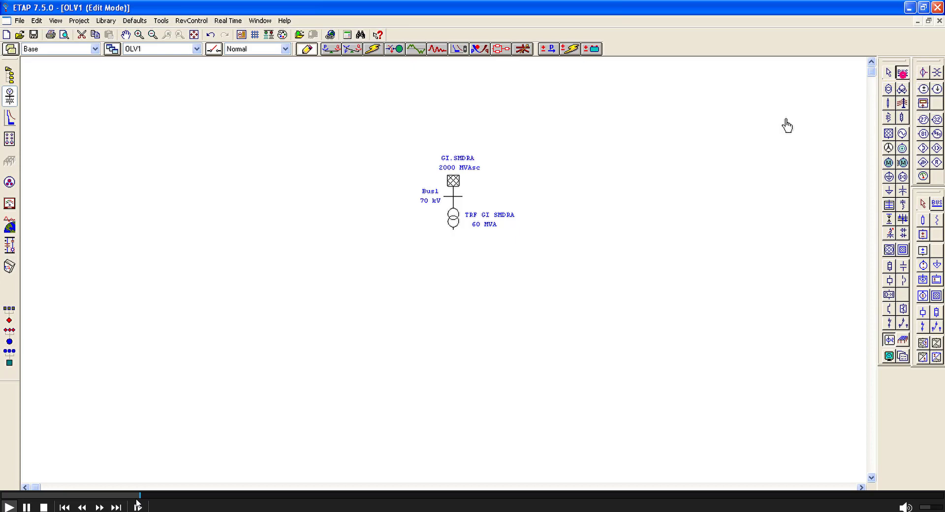
pyautogui.click(348, 266)
pyautogui.moveTo(365, 259); pyautogui.dragTo(584, 264)
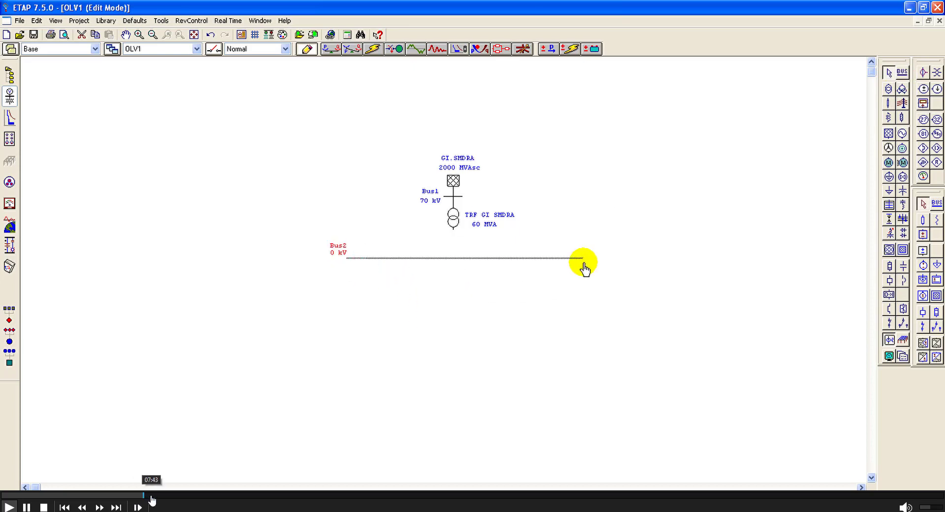
pyautogui.click(150, 496)
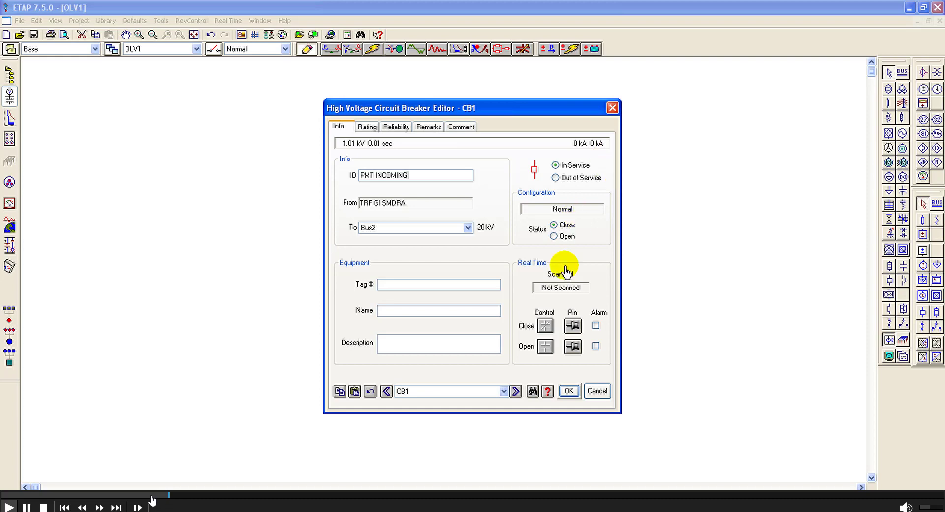
# Step: Set the ID of the circuit breaker below the transformer to PMT INCOMING and move its label beside the symbol
pyautogui.click(567, 391)
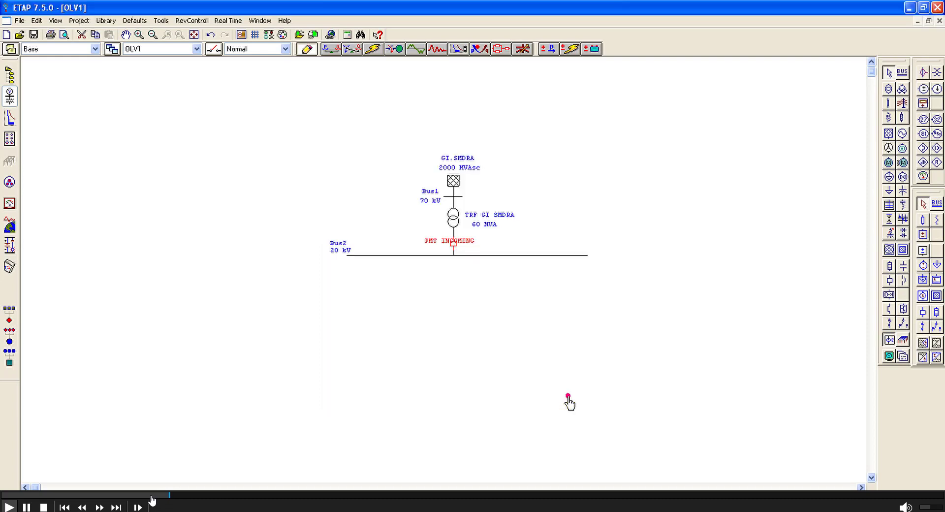
pyautogui.moveTo(464, 240); pyautogui.dragTo(435, 248)
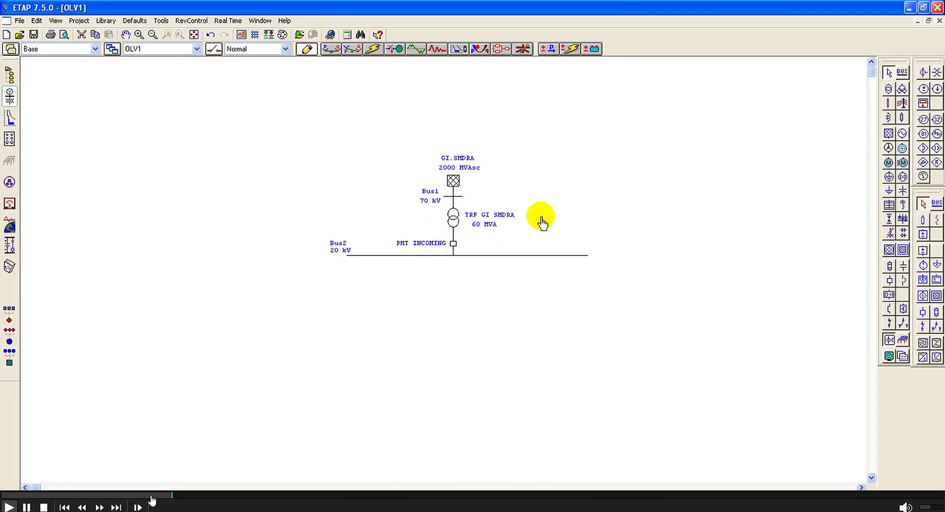
# Step: Place a cable below the 20 kV bus, connect it near the bus's left end and straighten the connection
pyautogui.click(888, 103)
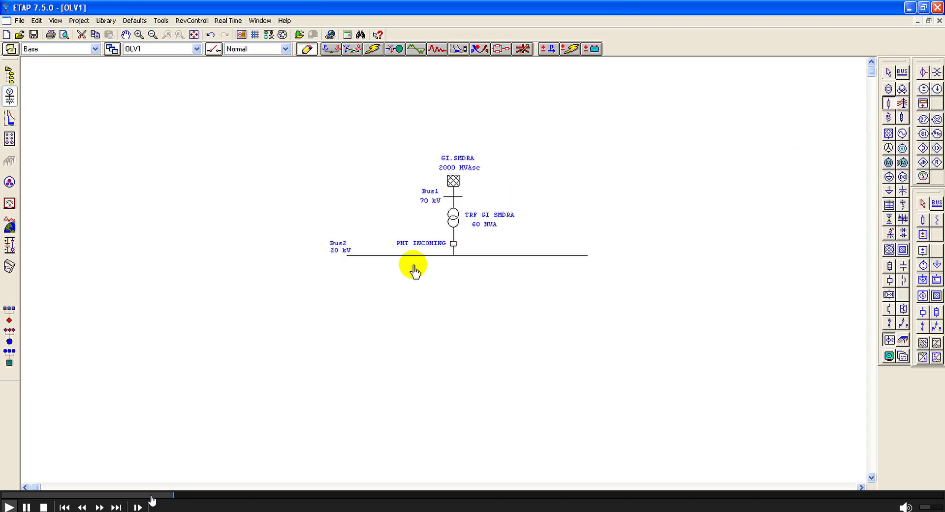
pyautogui.click(350, 307)
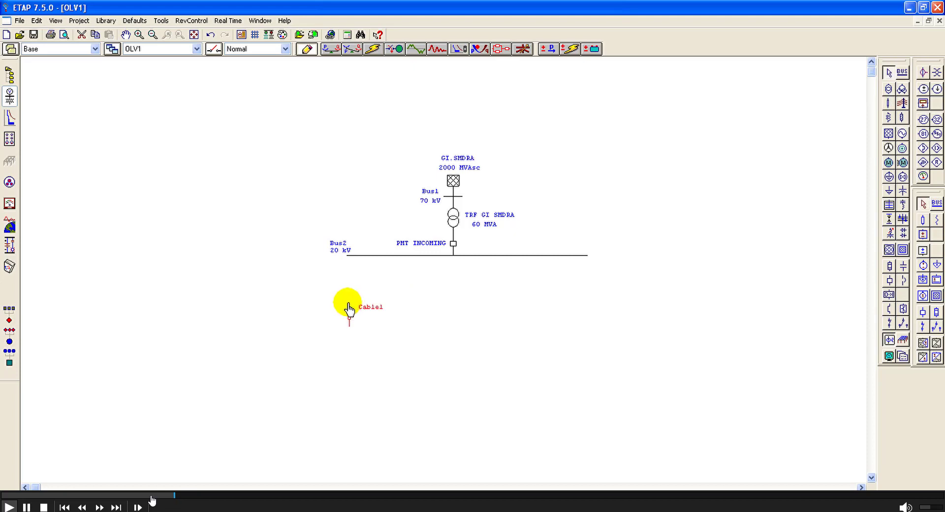
pyautogui.moveTo(349, 310); pyautogui.dragTo(352, 257)
pyautogui.moveTo(347, 314); pyautogui.dragTo(351, 313)
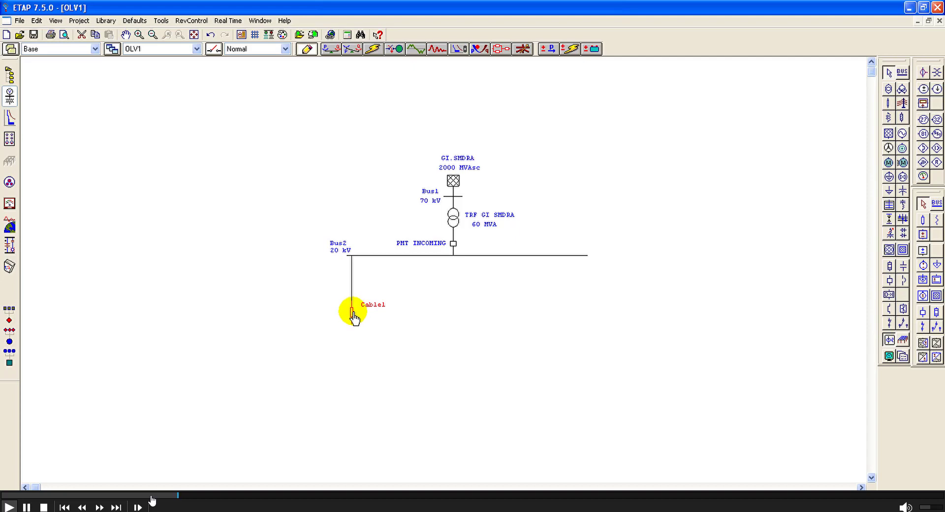
# Step: Set the 20 kV bus's ID to BUSBAR GI SMDRA and move its label clear of the breaker label
pyautogui.doubleClick(390, 256)
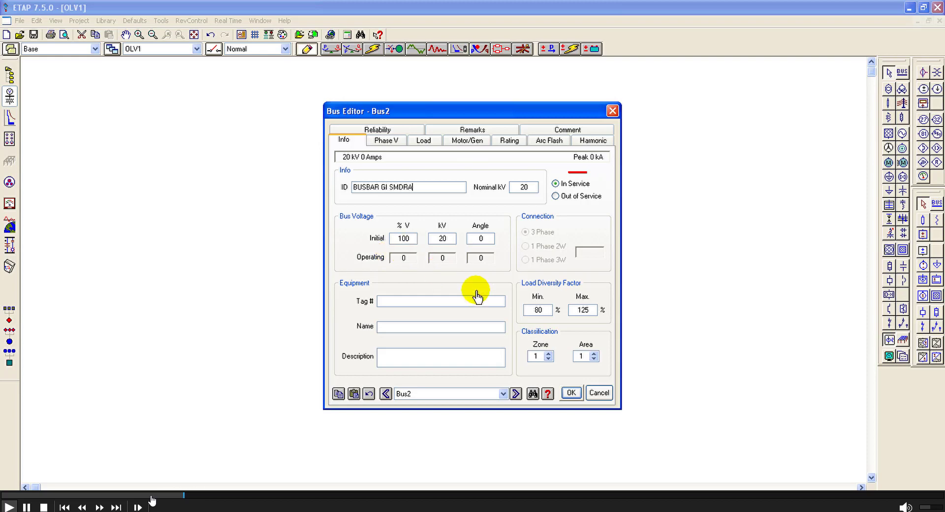
pyautogui.click(572, 394)
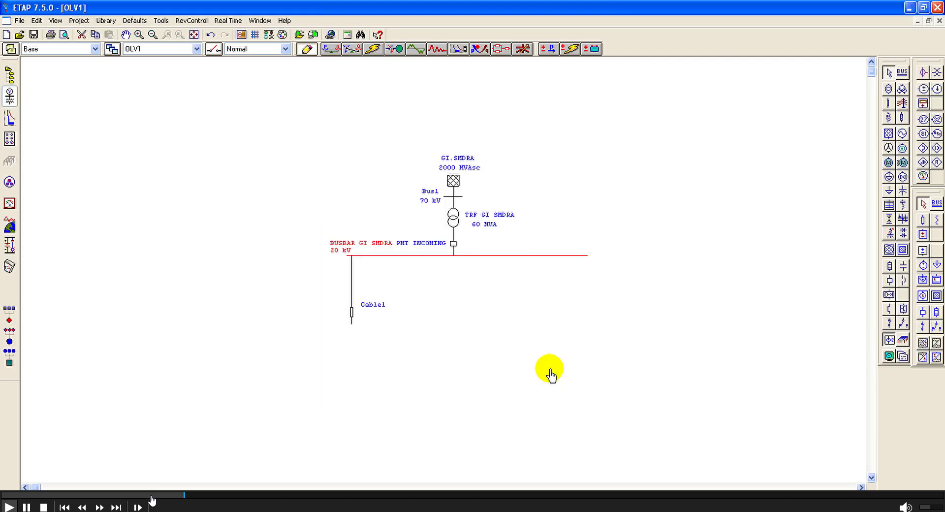
pyautogui.moveTo(374, 249); pyautogui.dragTo(357, 250)
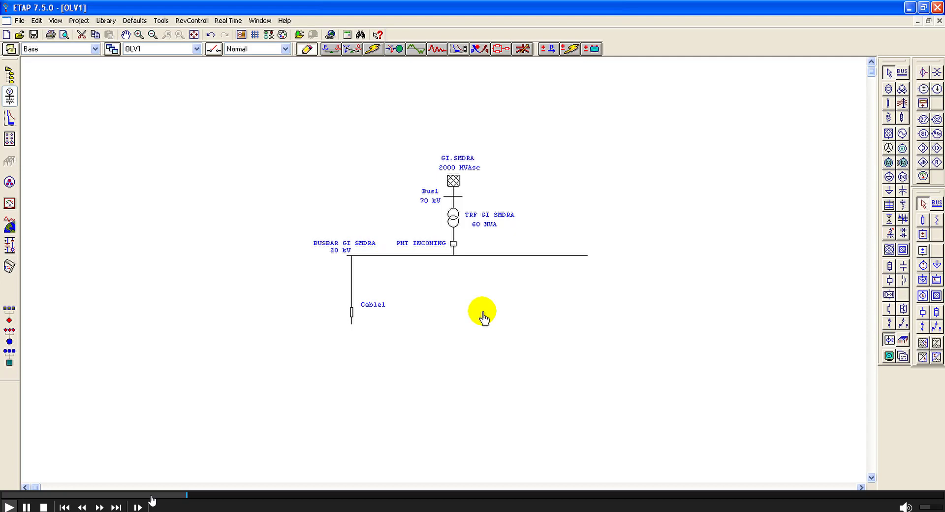
# Step: Set the ID of the cable connected to the 20 kV busbar to XLPE 1
pyautogui.click(352, 315)
pyautogui.doubleClick(352, 315)
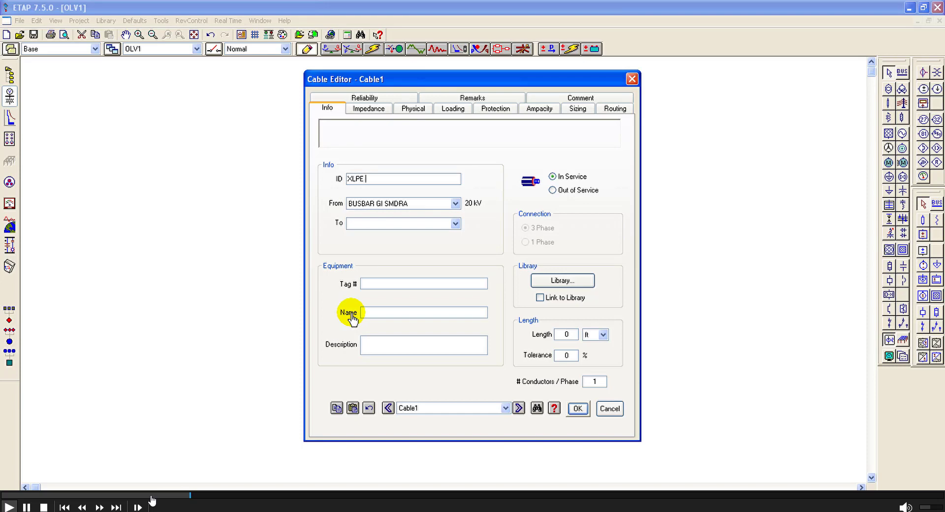
pyautogui.click(558, 282)
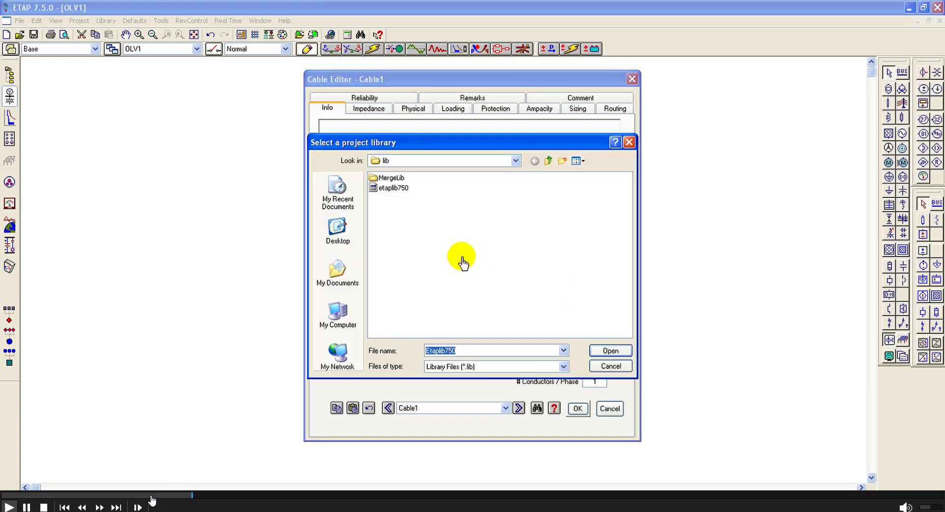
pyautogui.click(515, 161)
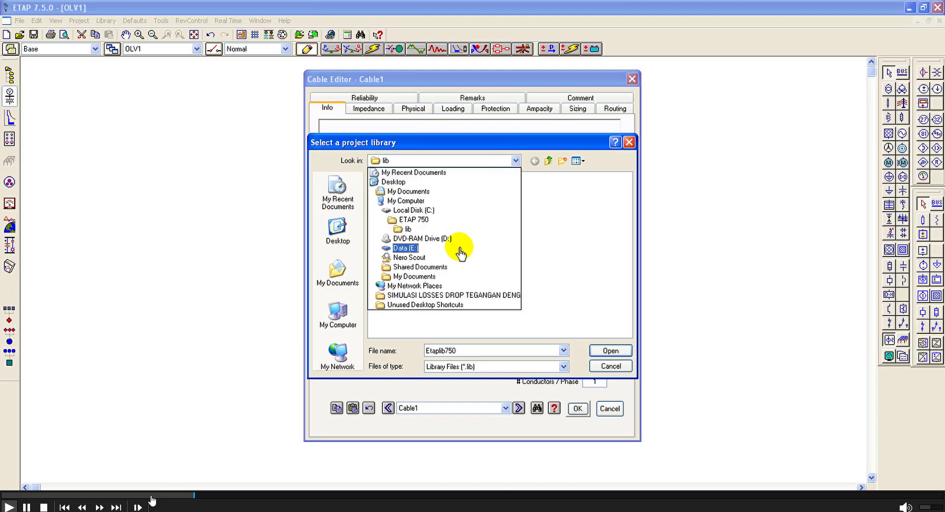
pyautogui.click(406, 248)
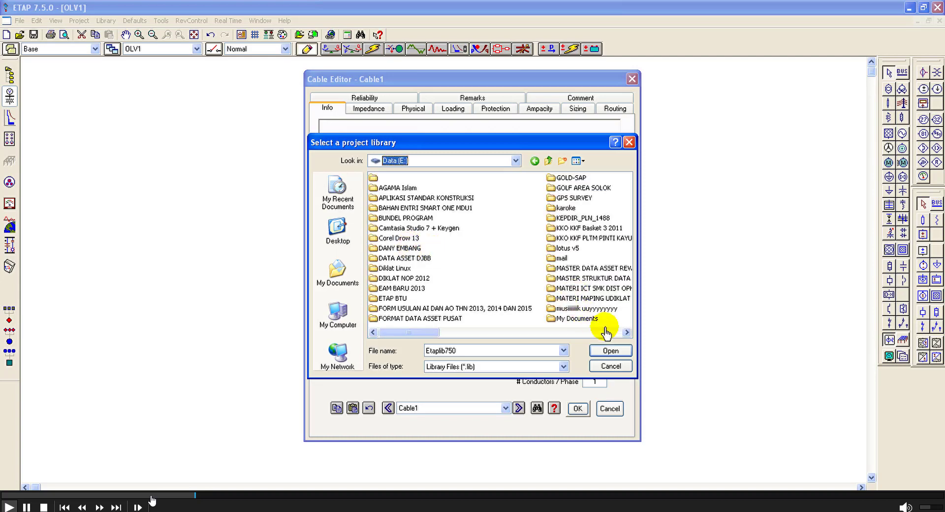
pyautogui.click(626, 333)
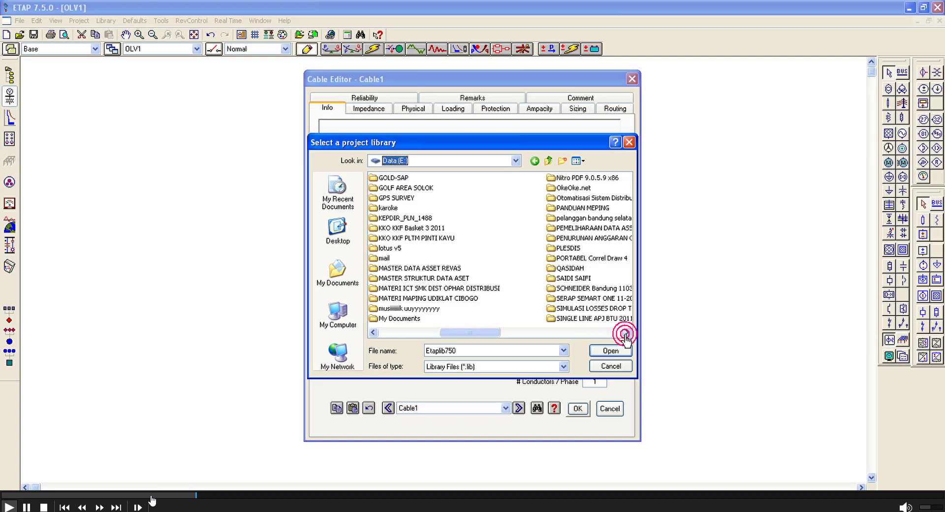
pyautogui.click(626, 333)
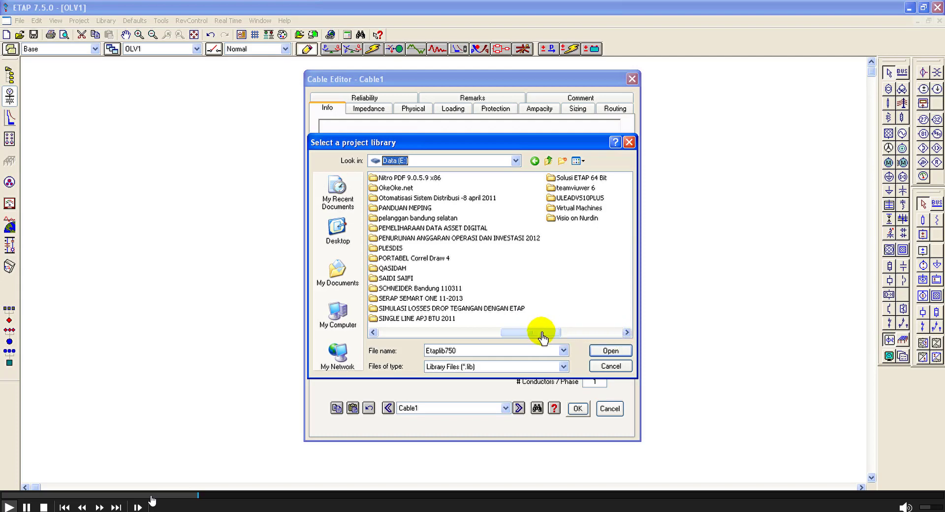
pyautogui.doubleClick(503, 309)
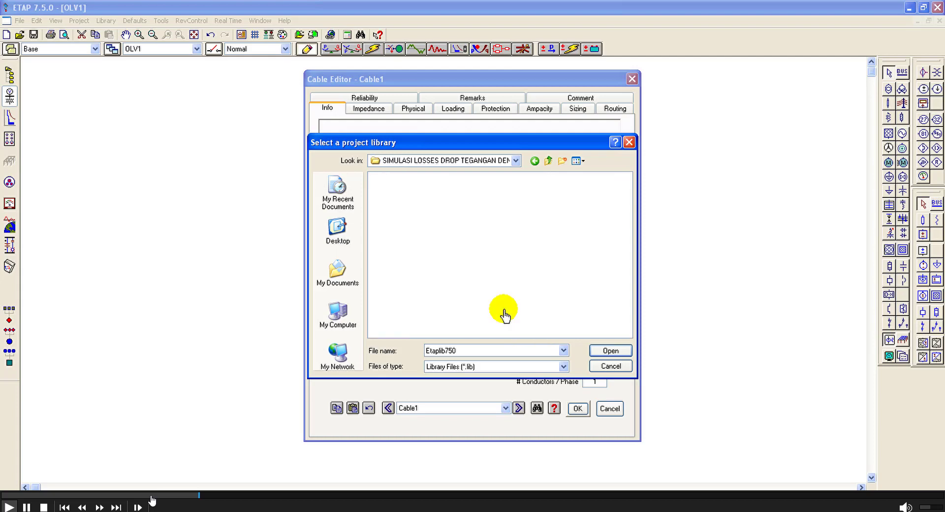
pyautogui.click(610, 367)
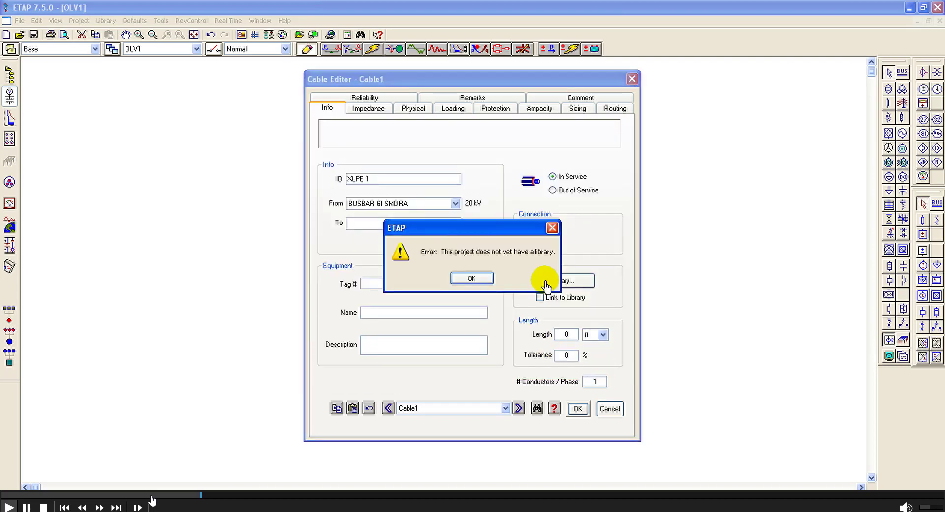
pyautogui.click(472, 278)
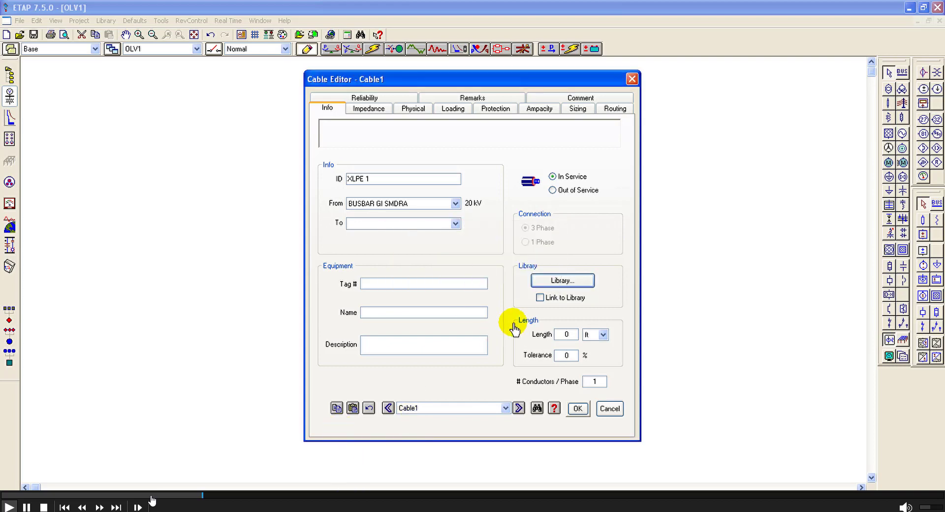
# Step: Load the project library etaplib750_da from the "75) B.1.1.3.75.4 MASTER PLAN SISTEM DISTRIBUSI" folder in My Documents for cable XLPE 1
pyautogui.click(558, 279)
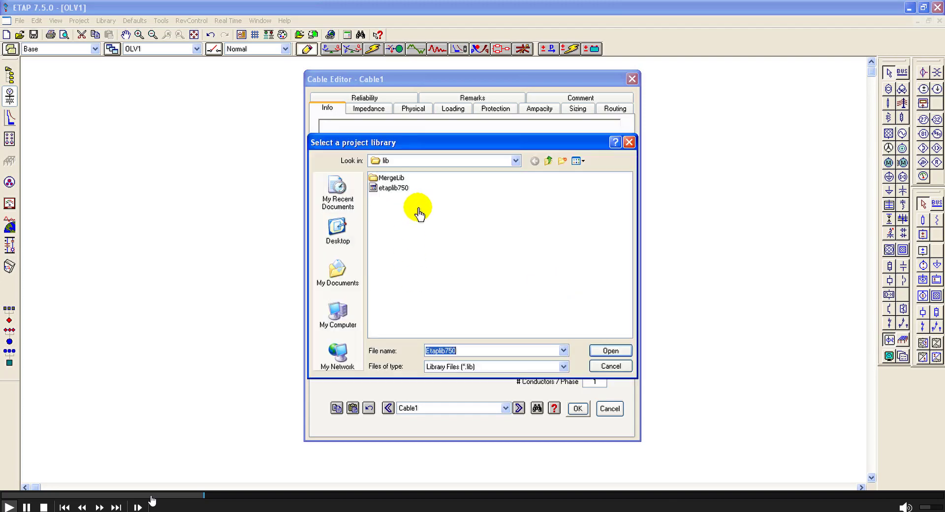
pyautogui.click(515, 162)
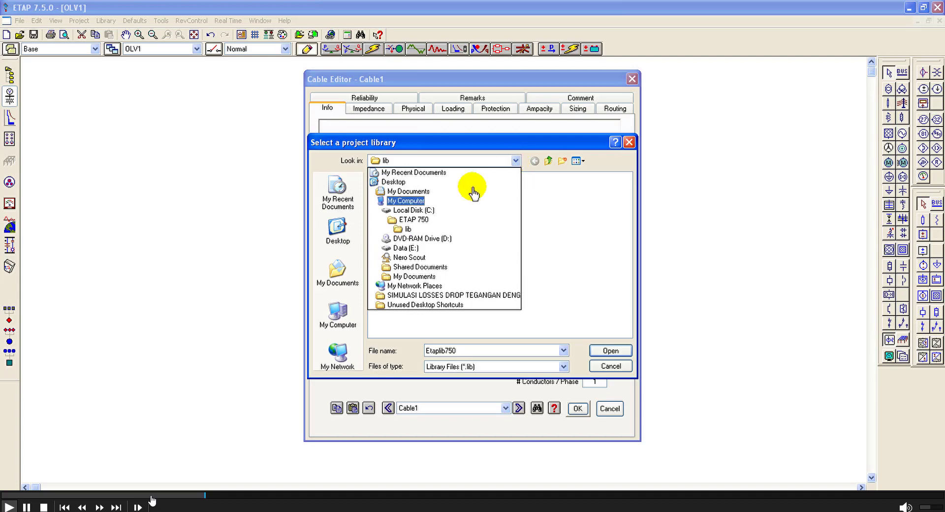
pyautogui.click(407, 249)
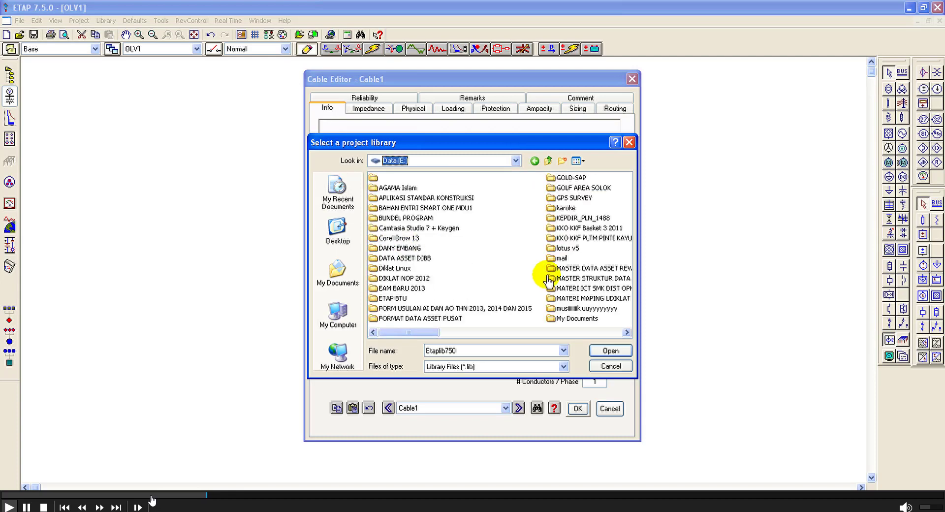
pyautogui.click(626, 333)
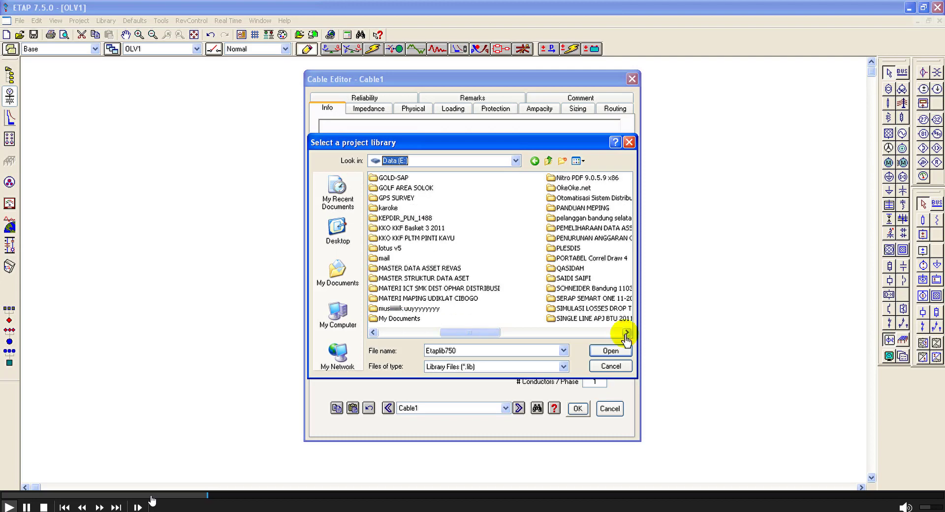
pyautogui.click(626, 332)
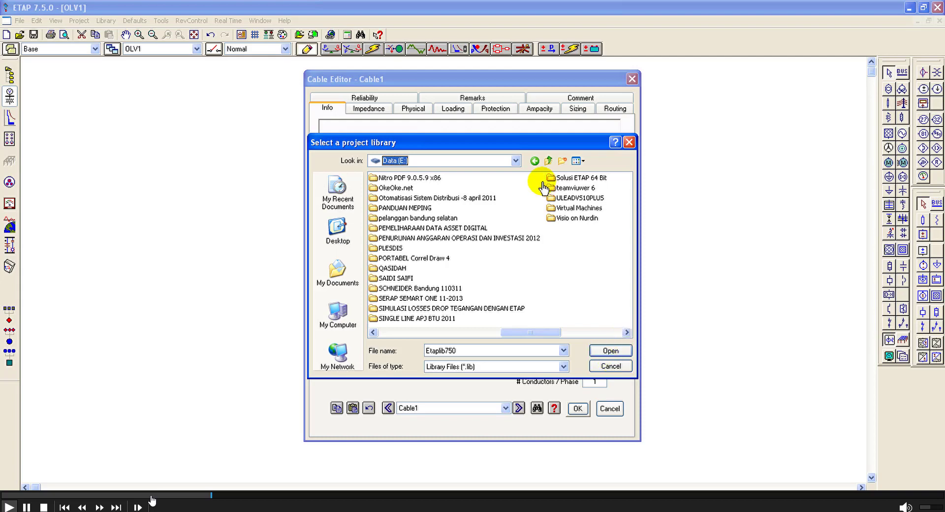
pyautogui.click(514, 161)
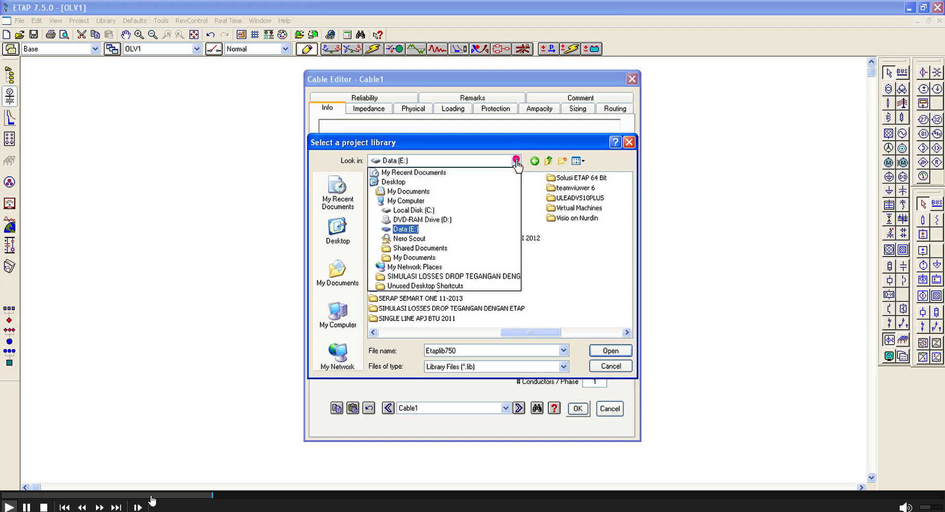
pyautogui.click(432, 192)
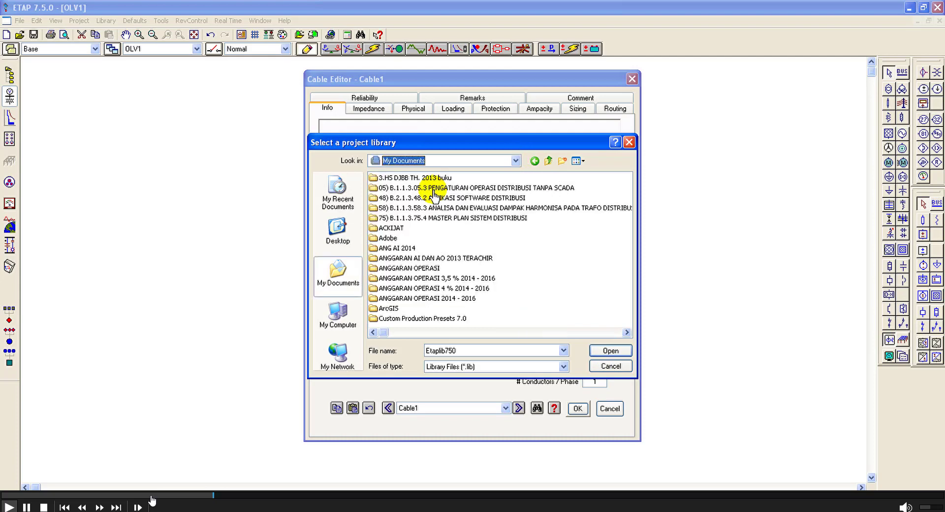
pyautogui.doubleClick(510, 218)
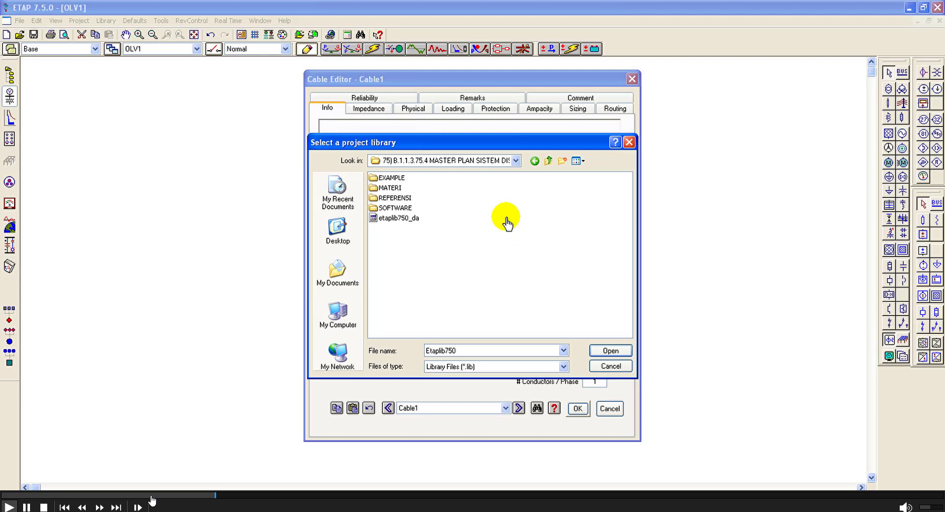
pyautogui.click(416, 224)
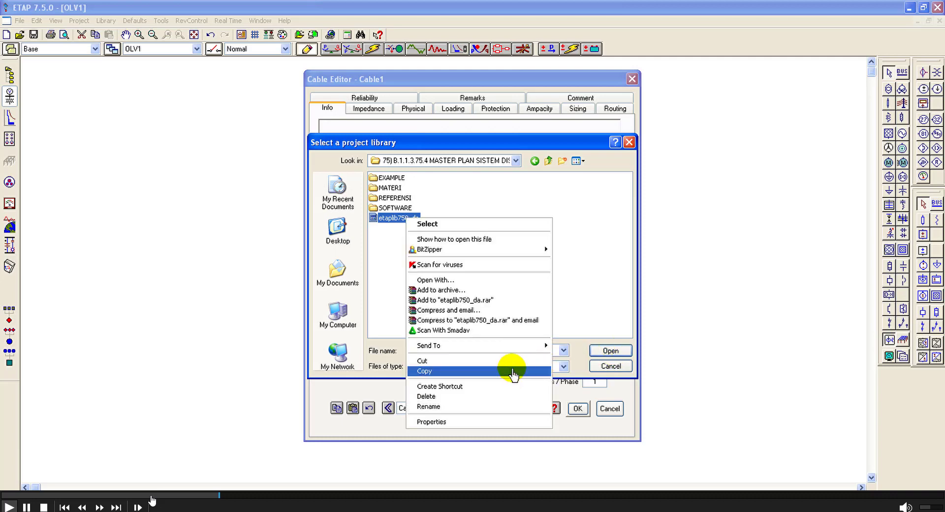
pyautogui.click(512, 369)
pyautogui.click(609, 352)
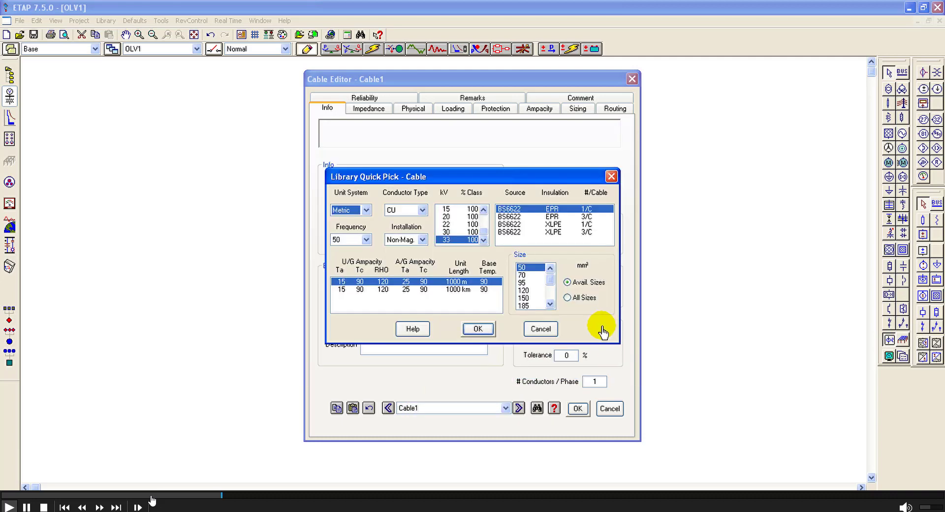
# Step: Assign cable XLPE 1 the library's AL conductor, SPLN XLPE 20 kV 3/C type with size 300 mm²
pyautogui.click(415, 212)
pyautogui.click(400, 221)
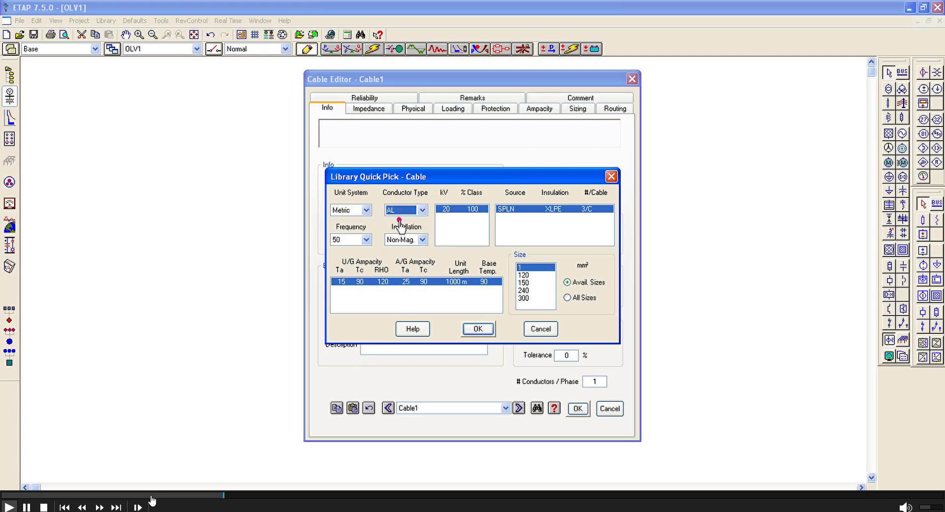
pyautogui.click(525, 298)
pyautogui.click(478, 329)
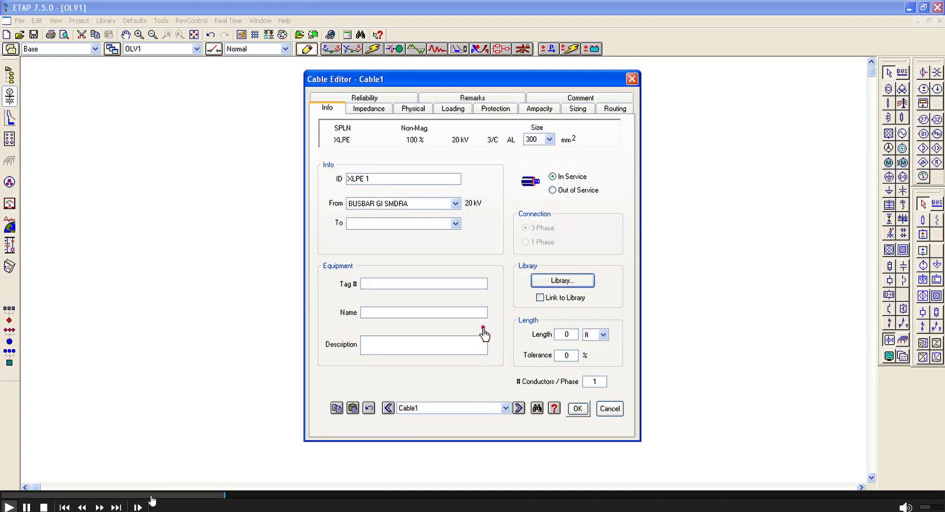
# Step: Set the length of cable XLPE 1 to 250 m and accept the cable data
pyautogui.click(603, 336)
pyautogui.click(594, 362)
pyautogui.click(566, 336)
pyautogui.write('20')
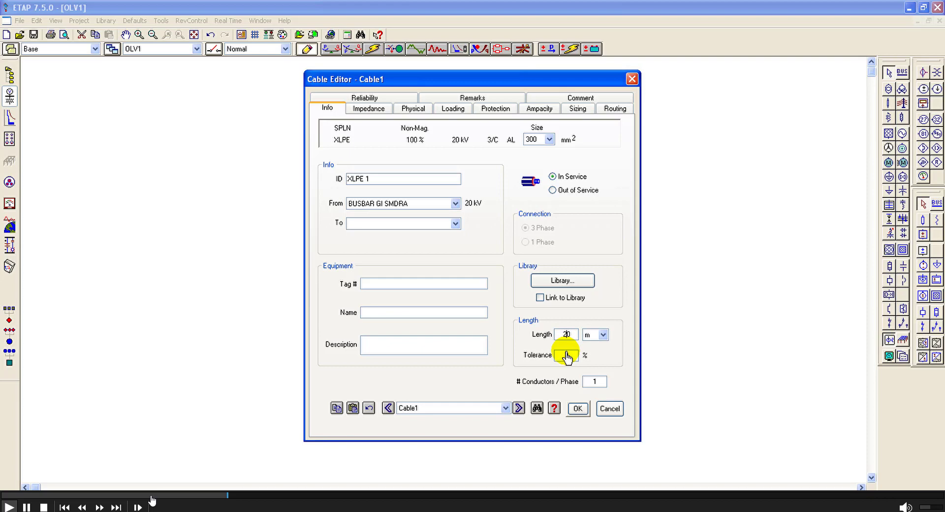
pyautogui.click(567, 356)
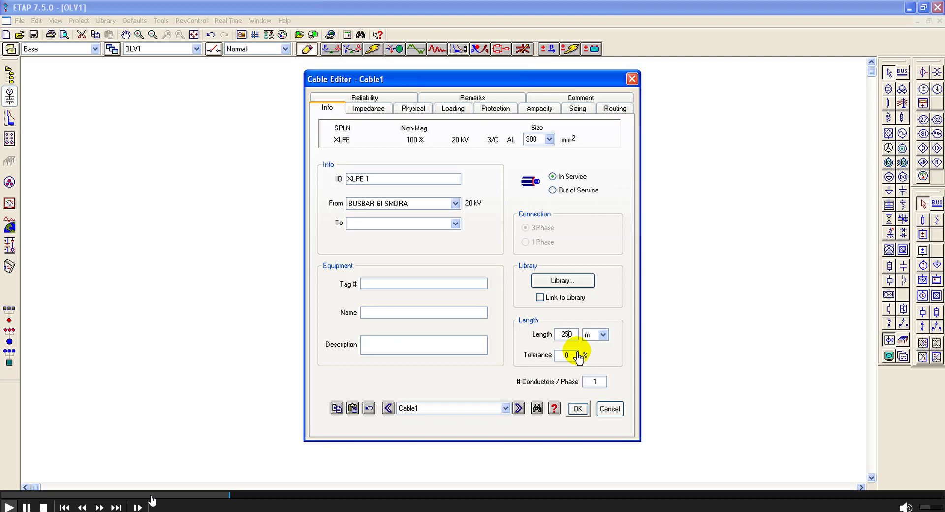
pyautogui.click(565, 355)
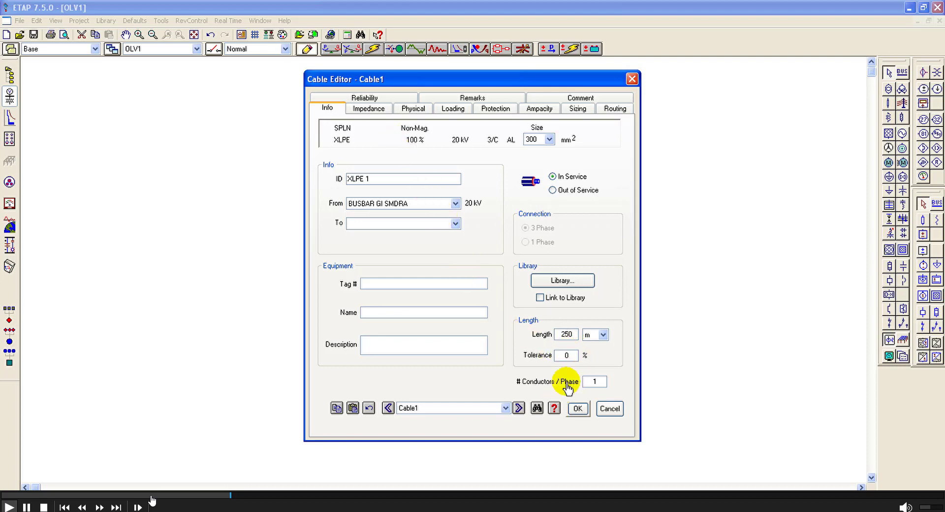
pyautogui.click(576, 408)
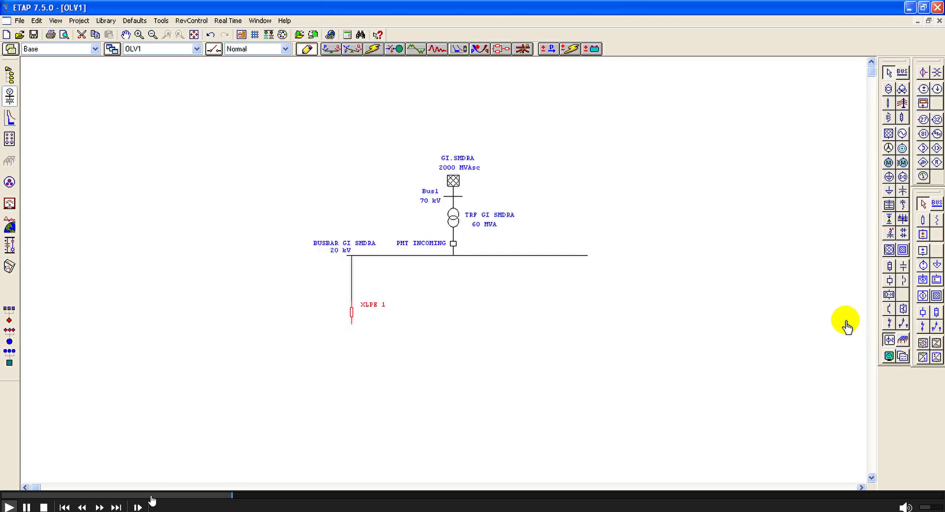
# Step: Insert a circuit breaker between the 20 kV busbar and cable XLPE 1 and set its ID to P.CBLH
pyautogui.click(889, 279)
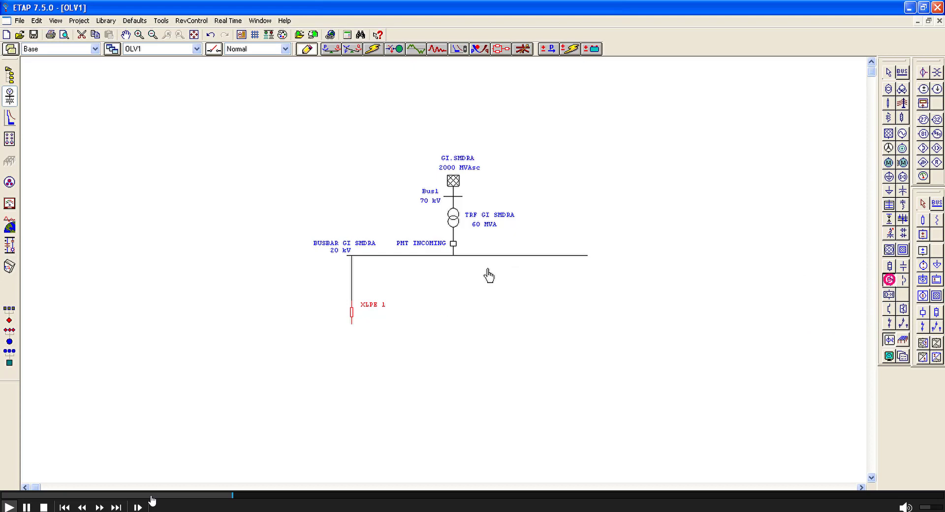
pyautogui.click(352, 266)
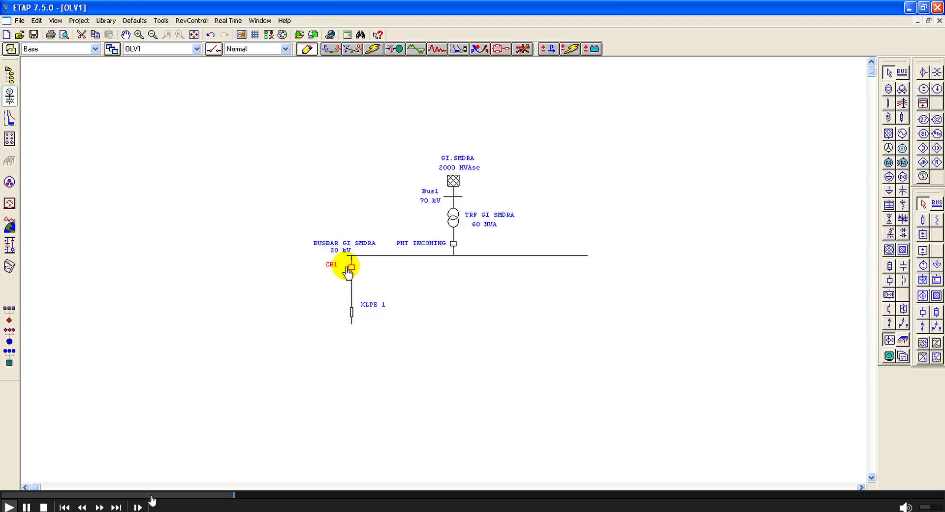
pyautogui.doubleClick(351, 267)
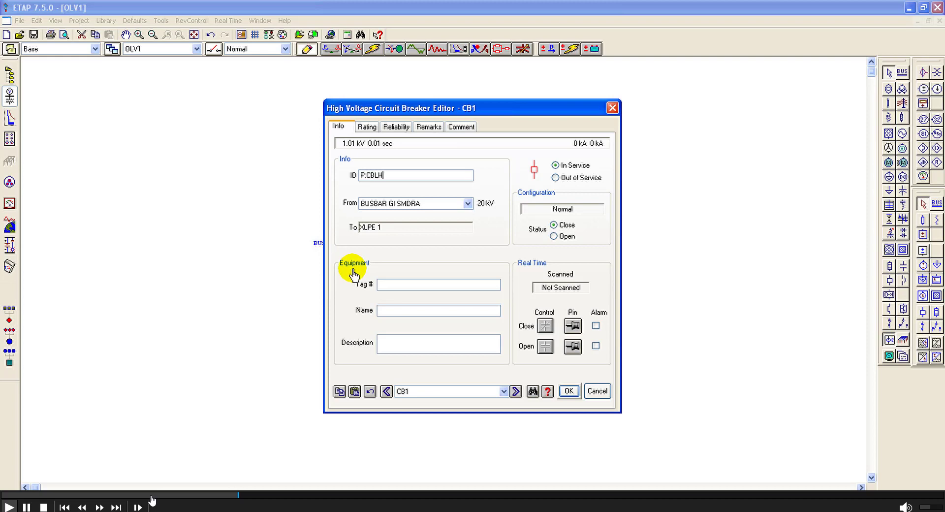
pyautogui.click(568, 391)
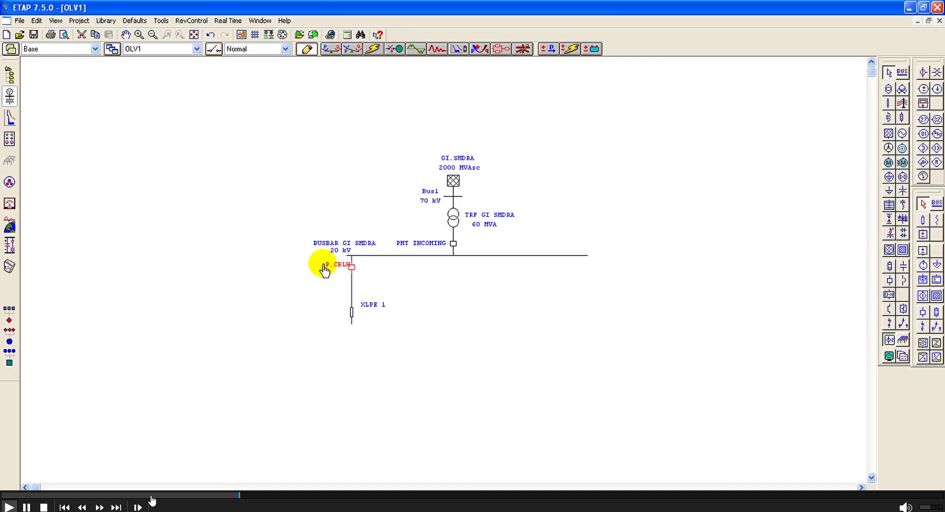
# Step: Move the P.CBLH and XLPE 1 labels to the left side of their symbols
pyautogui.moveTo(338, 269); pyautogui.dragTo(326, 272)
pyautogui.moveTo(394, 310); pyautogui.dragTo(336, 320)
pyautogui.moveTo(291, 254); pyautogui.dragTo(365, 339)
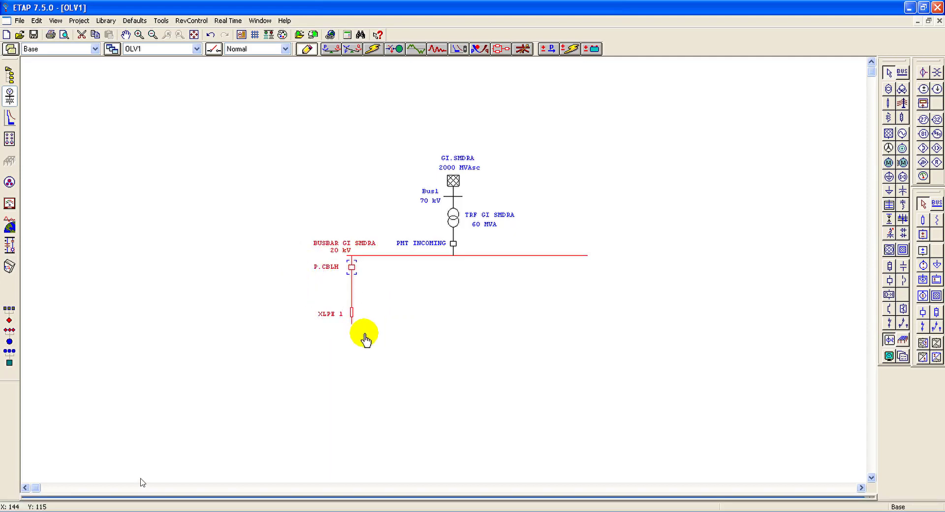
pyautogui.click(391, 318)
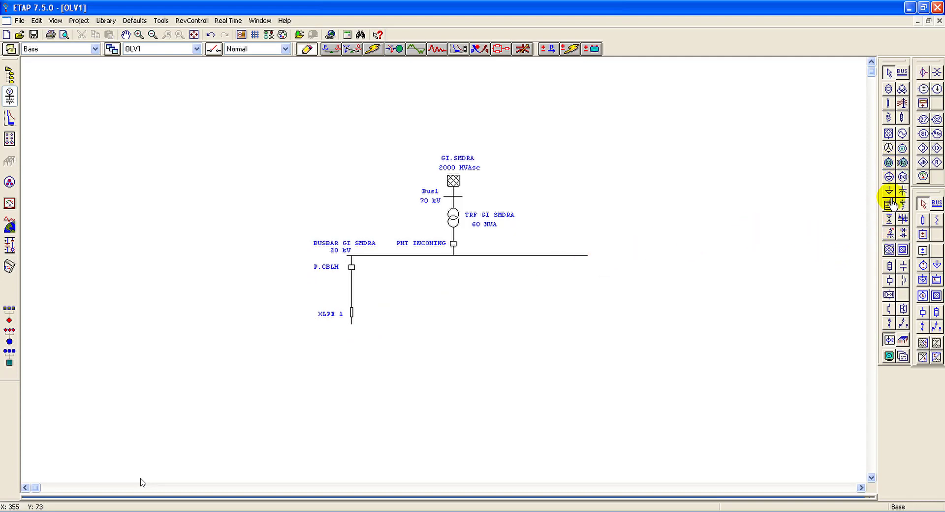
# Step: Place a second cable to the right of XLPE 1 and connect it to the 20 kV busbar
pyautogui.click(888, 101)
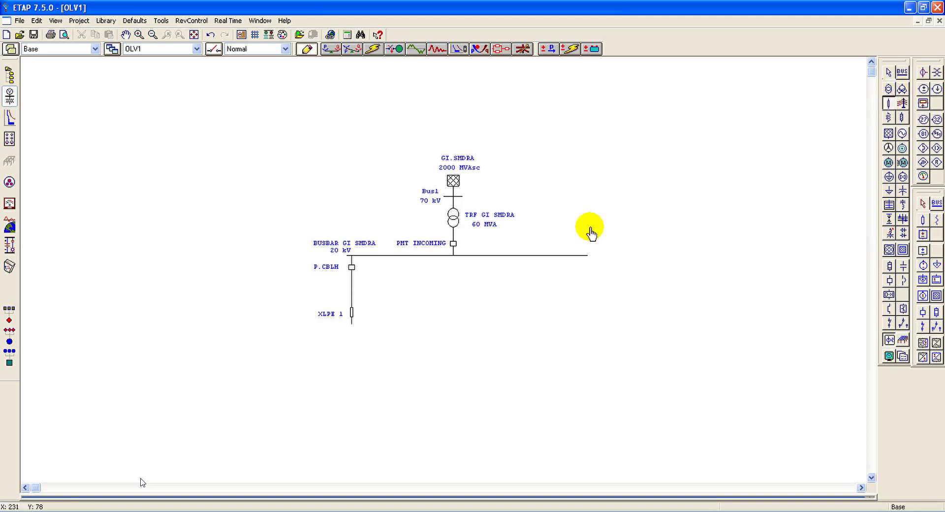
pyautogui.click(397, 308)
pyautogui.moveTo(399, 279); pyautogui.dragTo(399, 257)
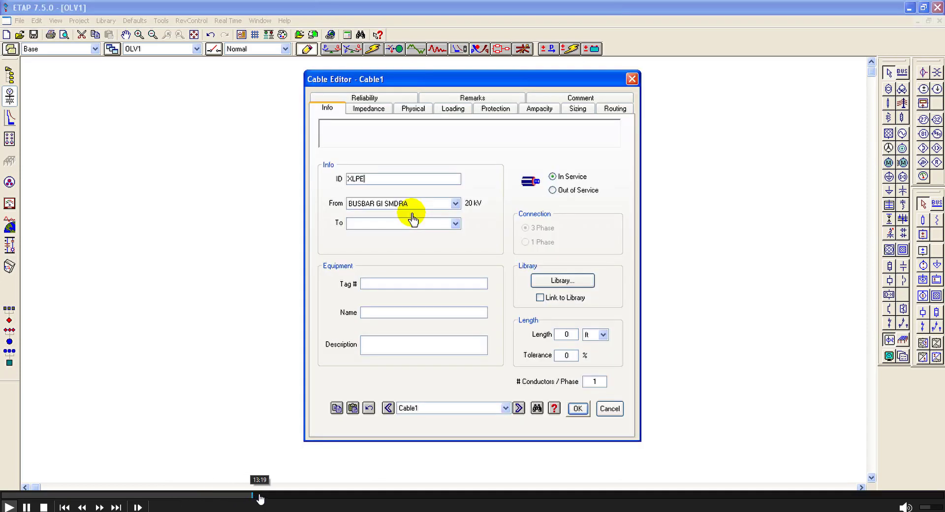
pyautogui.click(261, 498)
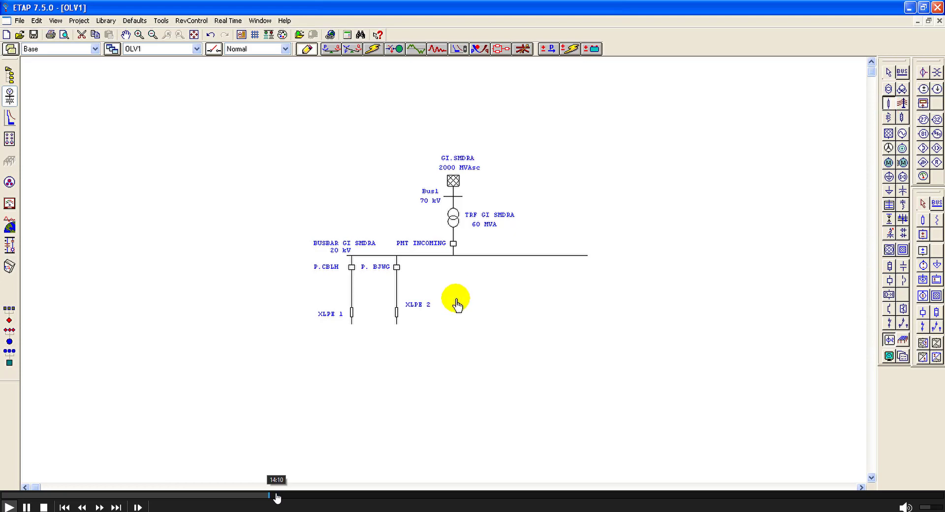
pyautogui.click(278, 498)
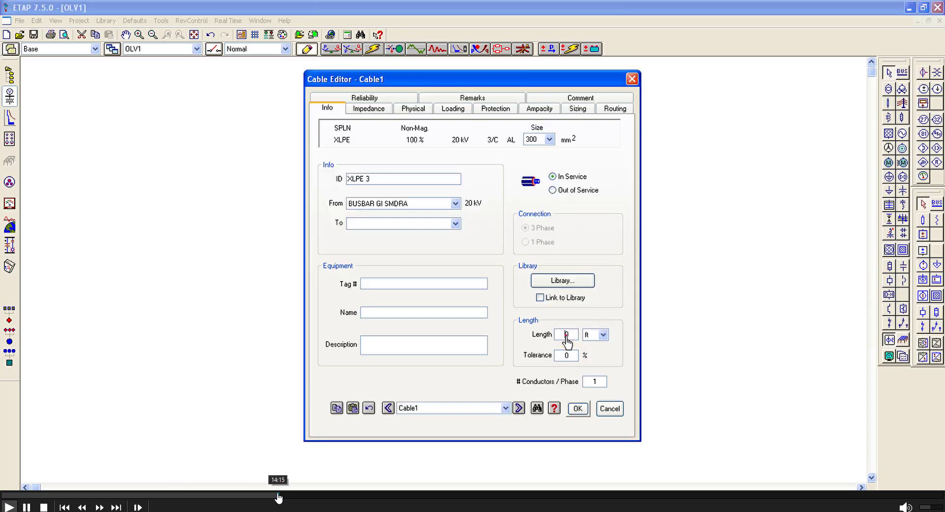
pyautogui.click(286, 498)
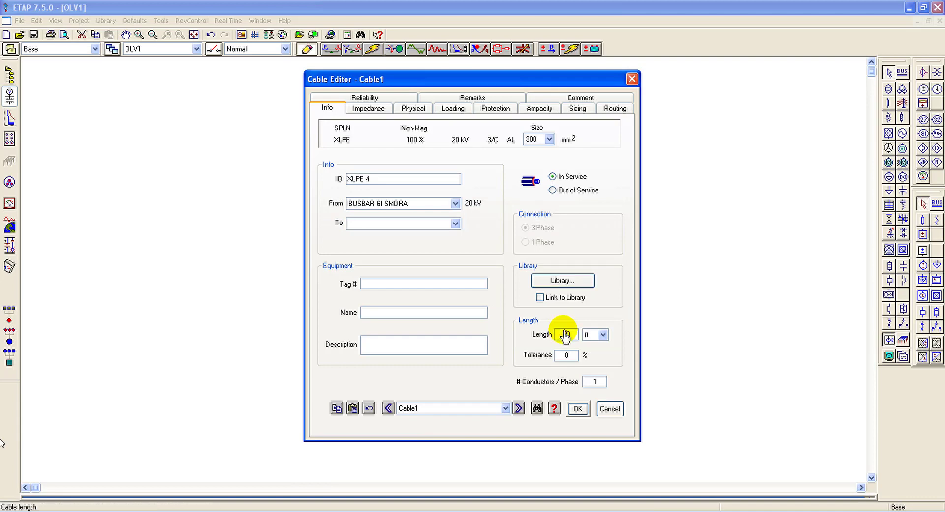
# Step: Set the length of cable XLPE 4 to 250 m and accept the cable data
pyautogui.write('250')
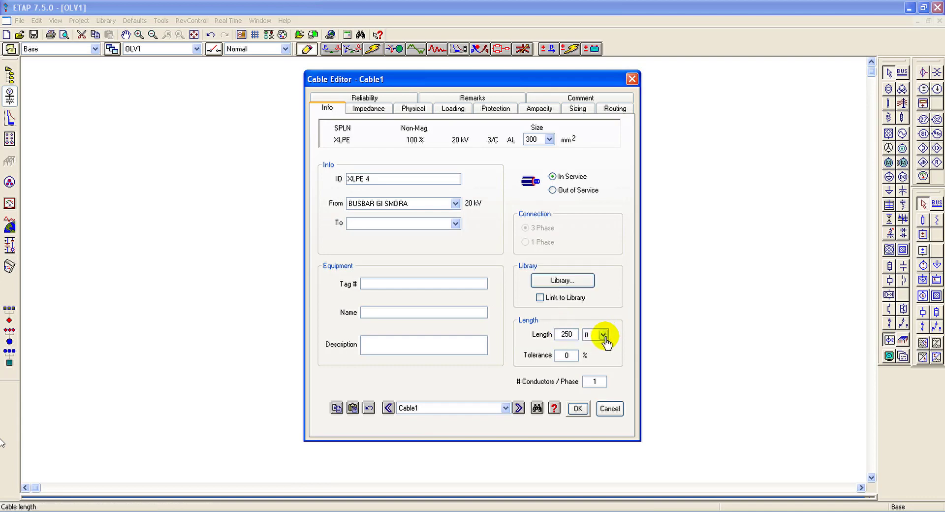
pyautogui.click(602, 335)
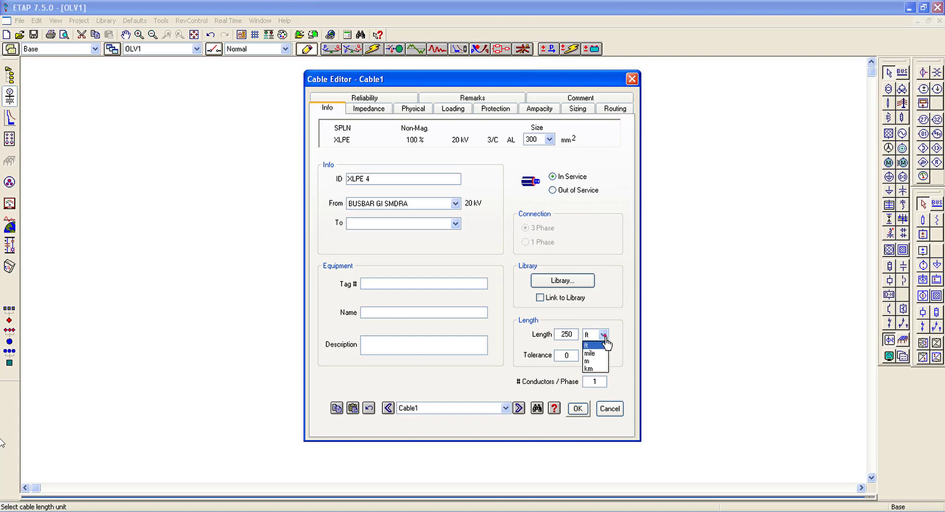
pyautogui.click(590, 362)
pyautogui.click(581, 413)
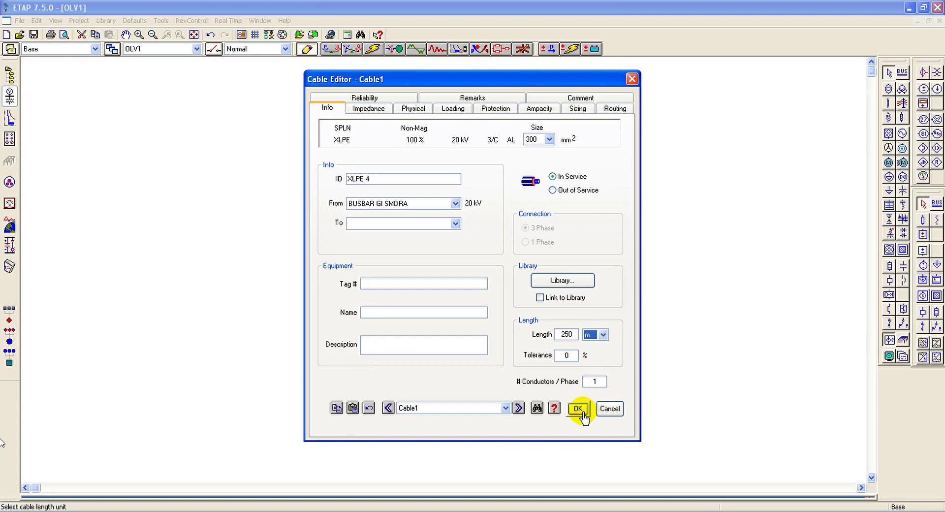
pyautogui.click(593, 389)
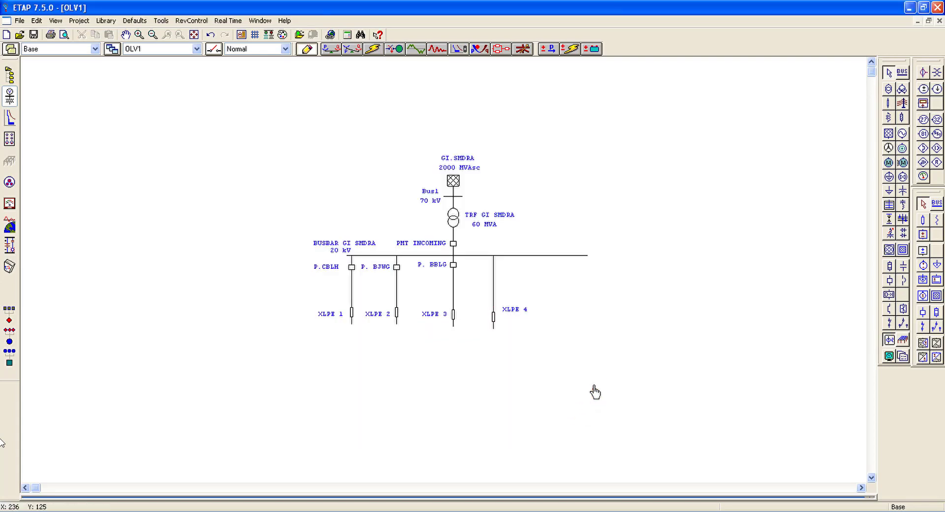
# Step: Insert a circuit breaker between the 20 kV busbar and cable XLPE 4 and set its ID to P. PMLH
pyautogui.click(889, 280)
pyautogui.click(494, 266)
pyautogui.doubleClick(492, 266)
pyautogui.write('P. PMLH')
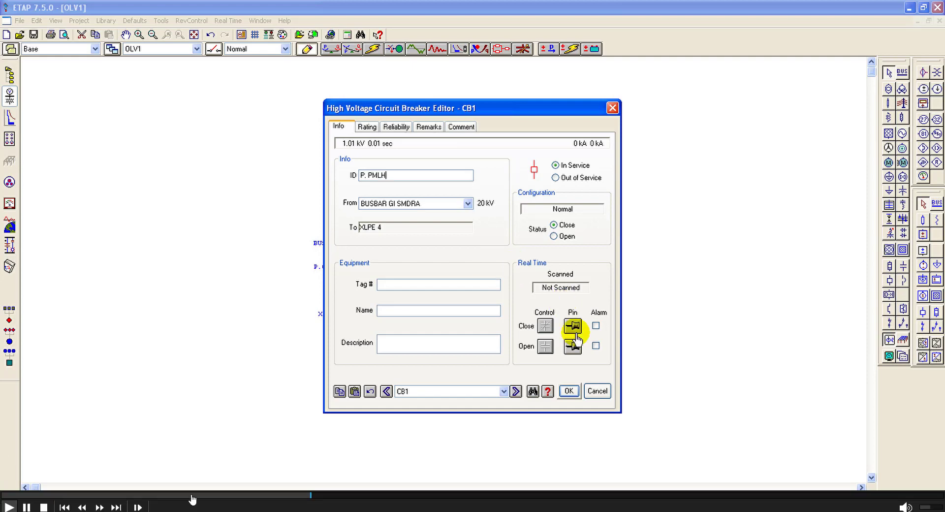
pyautogui.click(567, 391)
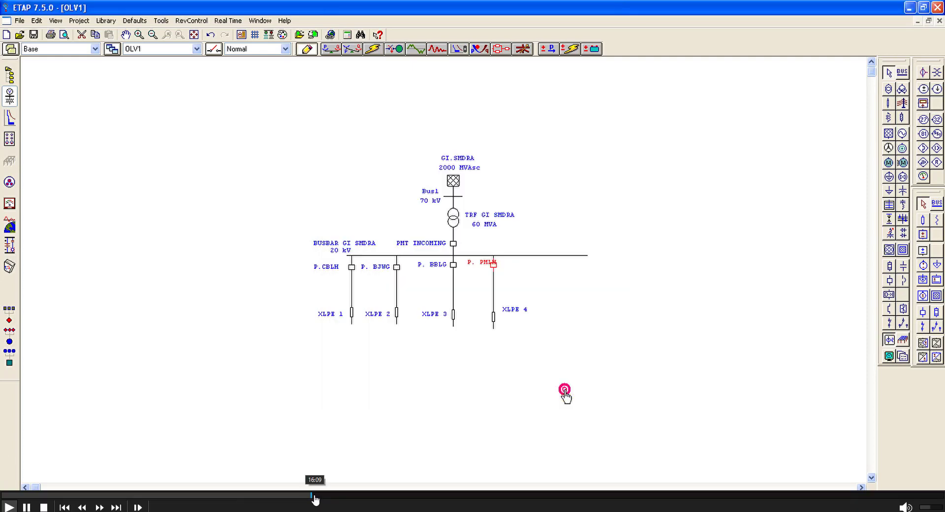
# Step: Shift the P. PMLH breaker and its XLPE 4 cable along the 20 kV busbar toward the bus's right end
pyautogui.moveTo(493, 264); pyautogui.dragTo(529, 270)
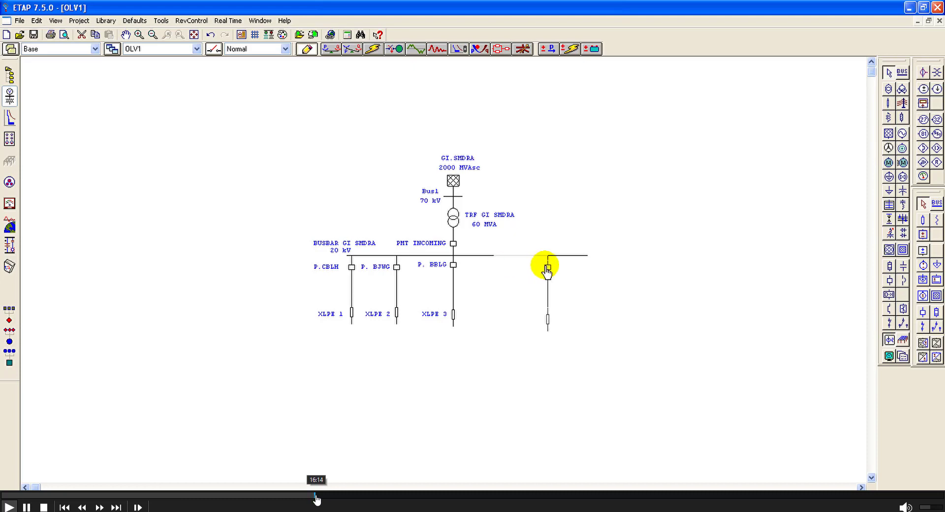
pyautogui.click(317, 494)
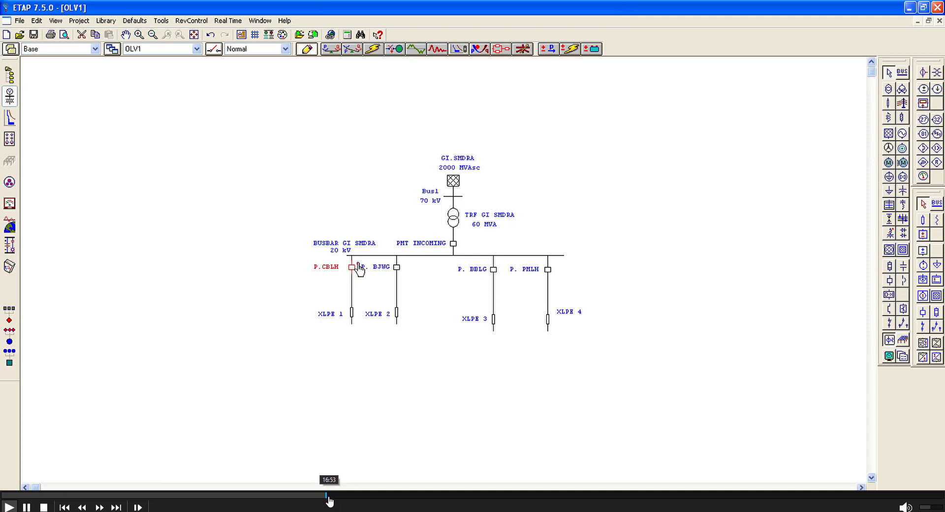
pyautogui.moveTo(331, 497); pyautogui.dragTo(344, 497)
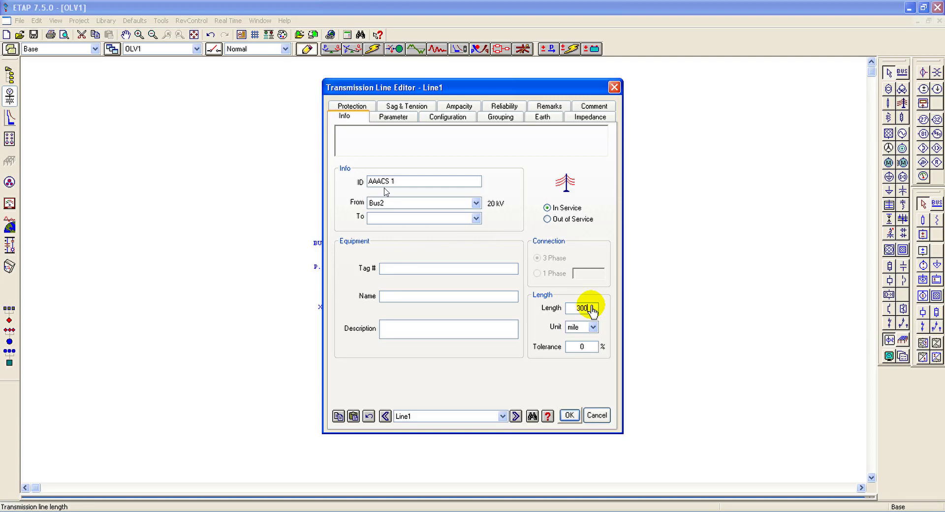
# Step: Set the length unit of transmission line AAACS 1 to m and its phase conductor type to AL
pyautogui.click(593, 327)
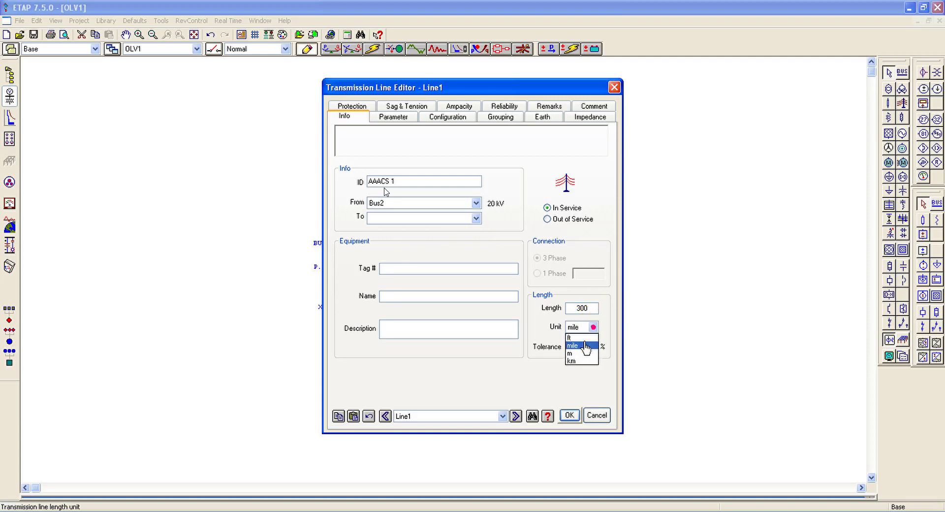
pyautogui.click(572, 354)
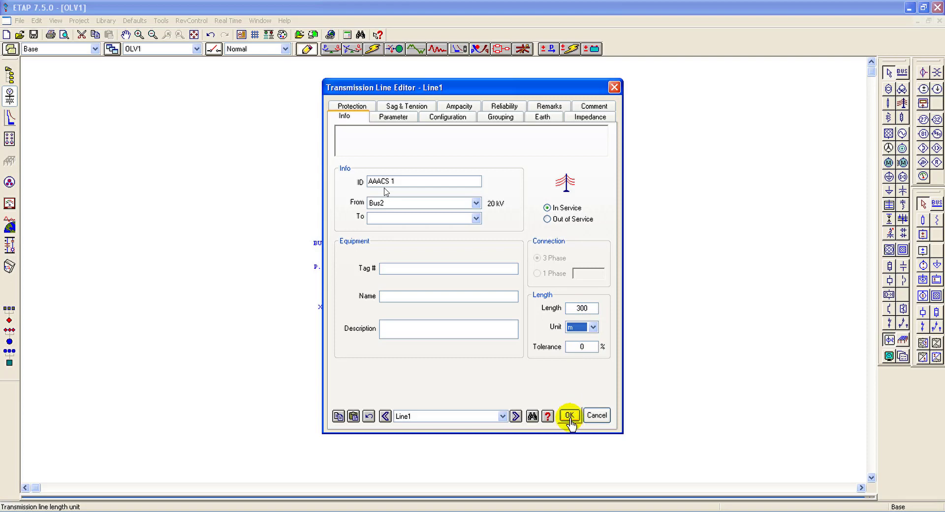
pyautogui.click(396, 123)
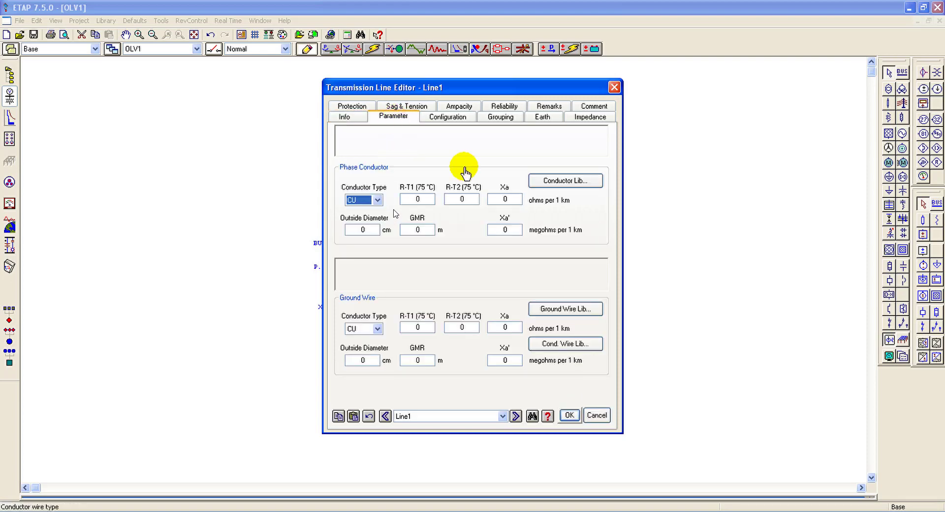
pyautogui.click(376, 200)
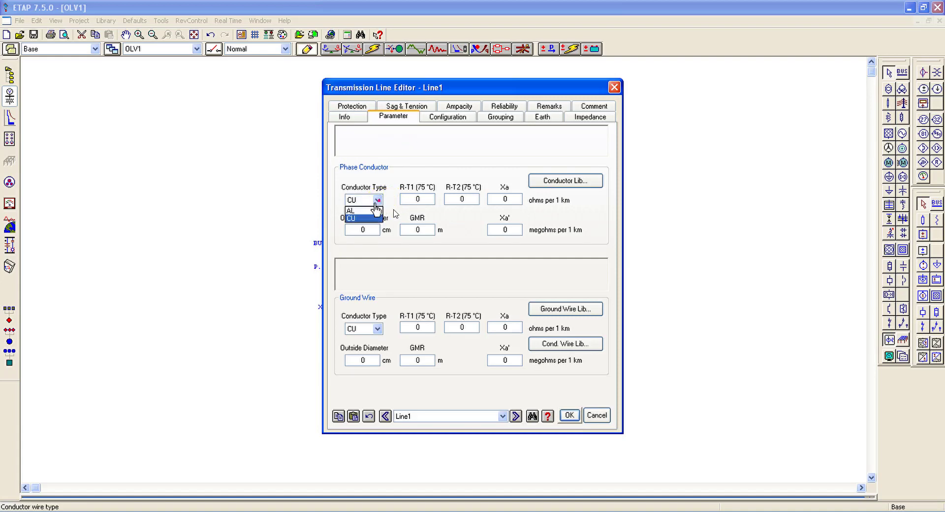
pyautogui.click(367, 210)
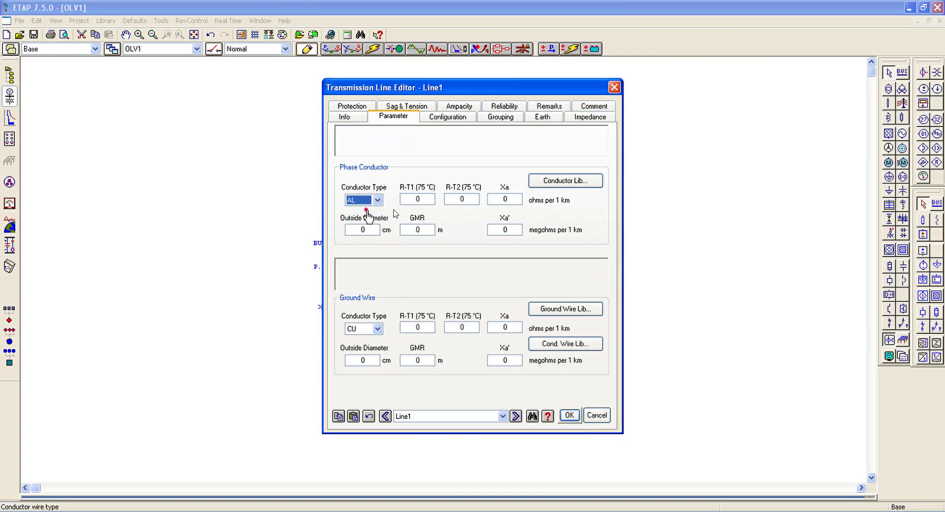
# Step: Load the 50 Hz metric SPLN AAAC phase conductor with code 240 B from the conductor library
pyautogui.click(549, 182)
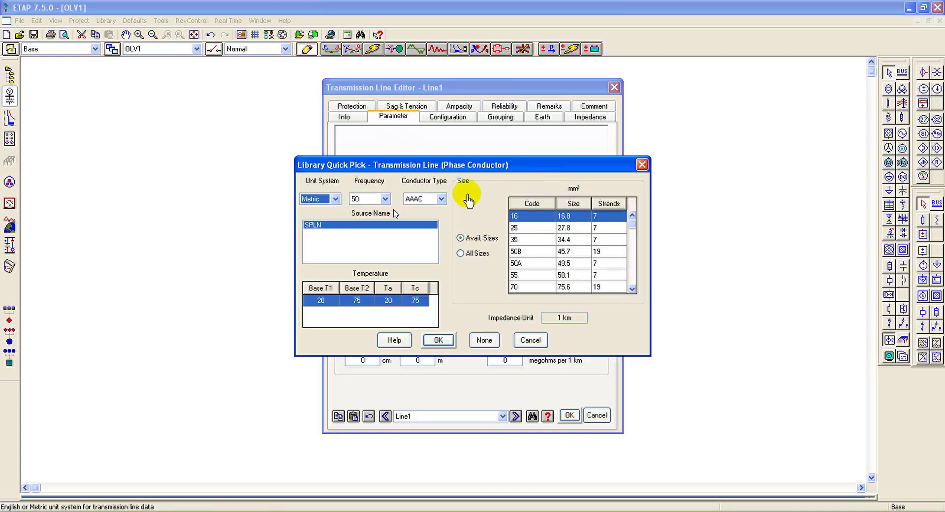
pyautogui.click(631, 288)
pyautogui.click(631, 288)
pyautogui.click(631, 288)
pyautogui.click(631, 288)
pyautogui.click(631, 289)
pyautogui.click(632, 289)
pyautogui.click(632, 289)
pyautogui.click(546, 287)
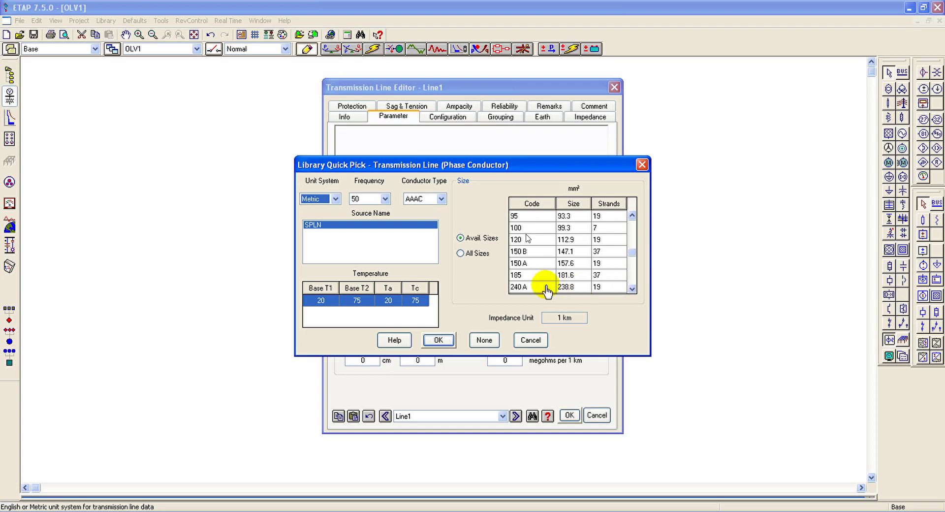
pyautogui.click(633, 291)
pyautogui.click(571, 288)
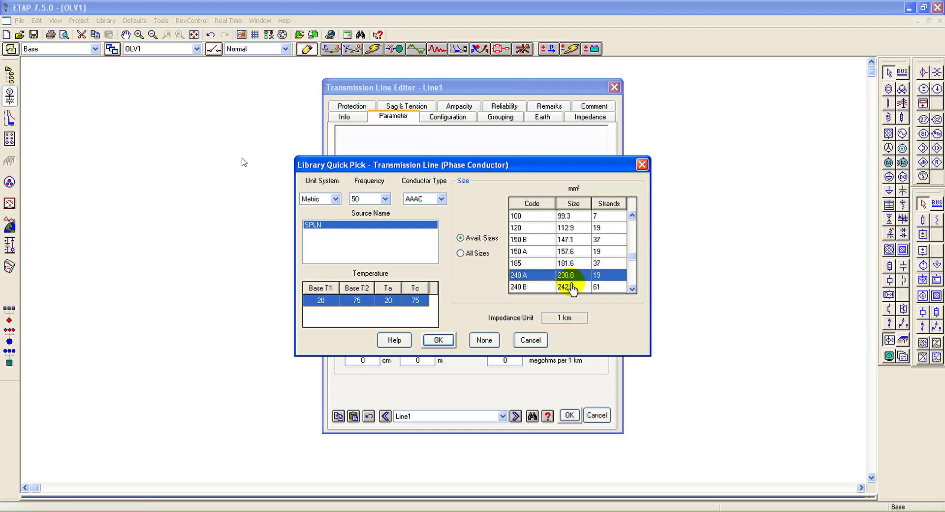
pyautogui.click(442, 341)
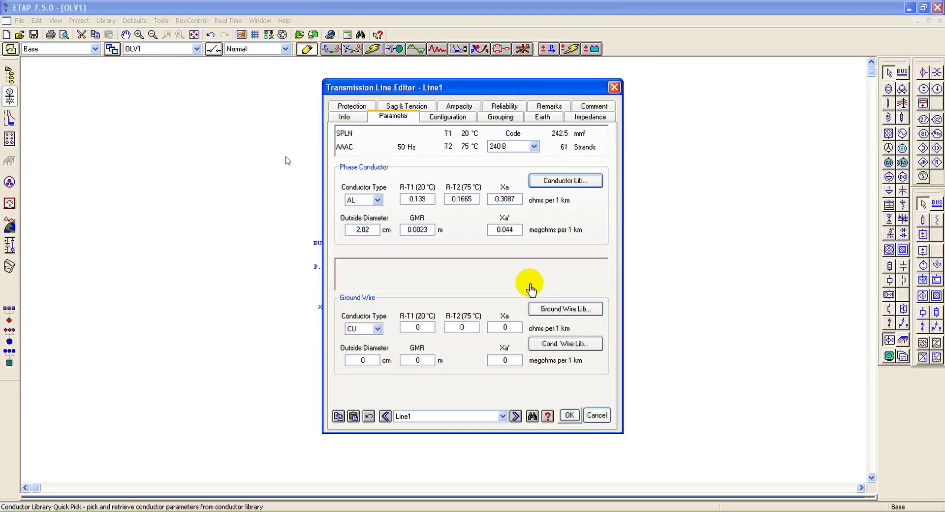
# Step: Configure the line with a 9 m height, 0.6 m AB and BC spacings and 1.2 m CA spacing, and accept the line data
pyautogui.click(447, 117)
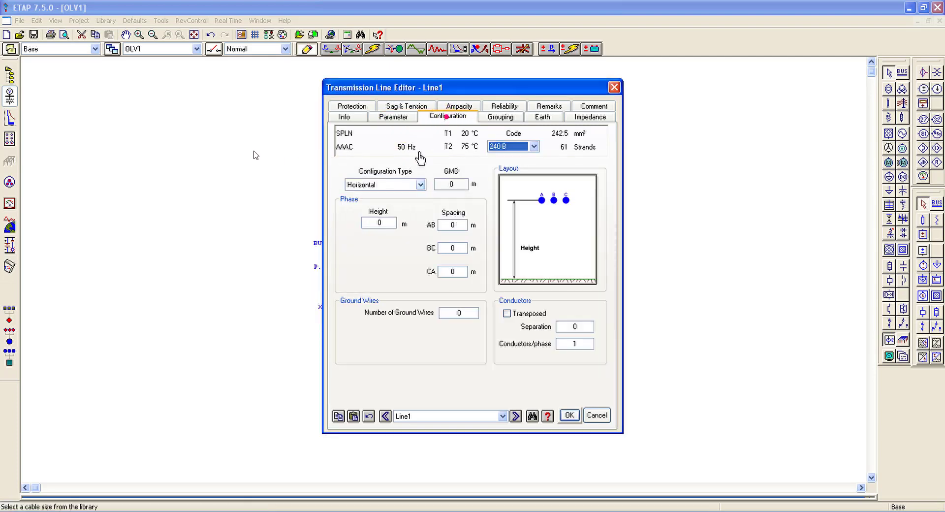
pyautogui.click(375, 224)
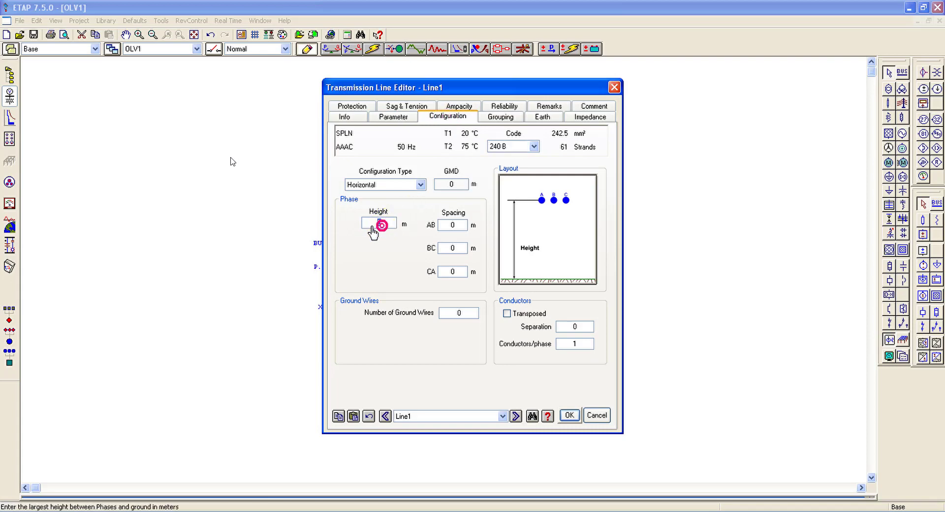
pyautogui.write('9')
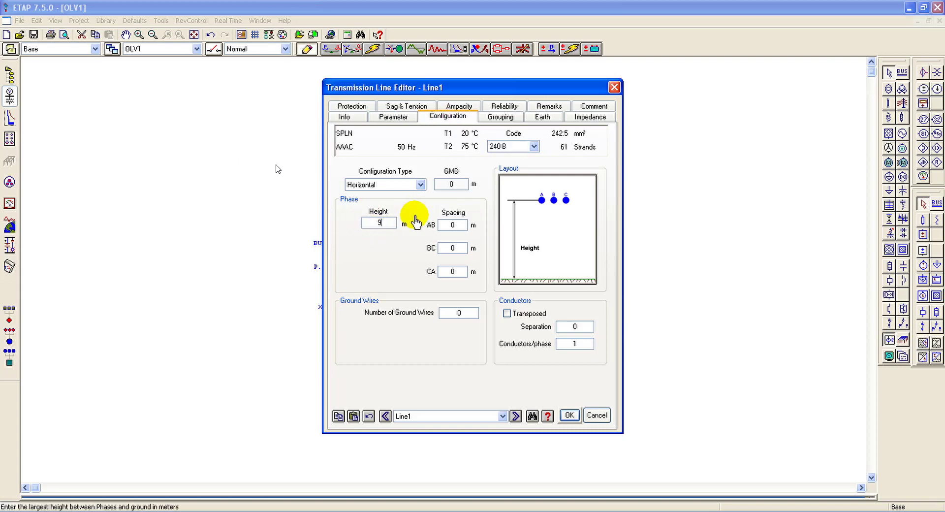
pyautogui.click(456, 226)
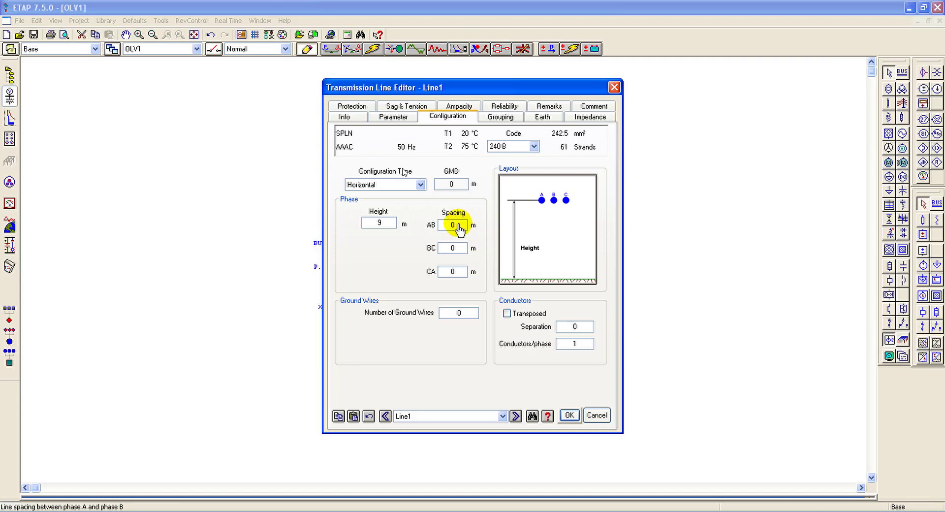
pyautogui.write('0.6')
pyautogui.click(452, 248)
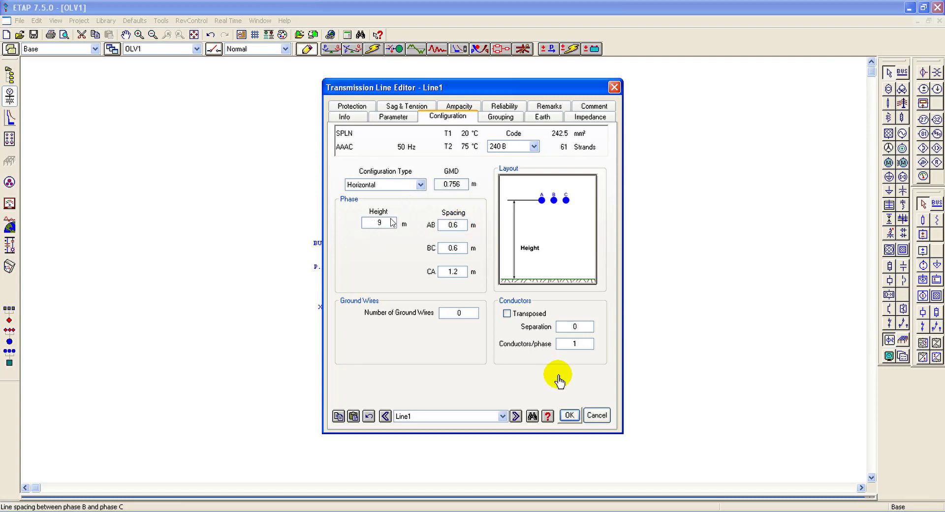
pyautogui.click(570, 415)
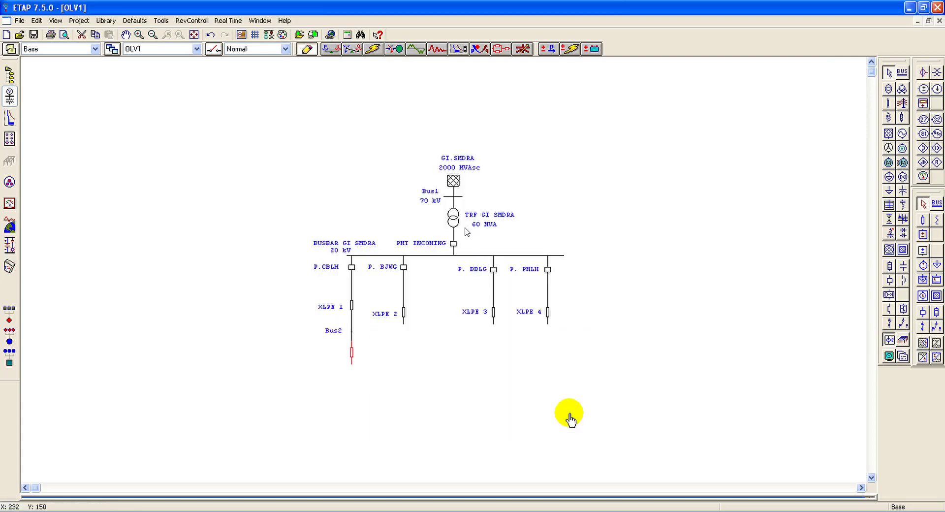
# Step: Add a two-winding transformer below the new line, connected to the line's free end, with its labels on the transformer's left side
pyautogui.scroll(-1, 651, 253)
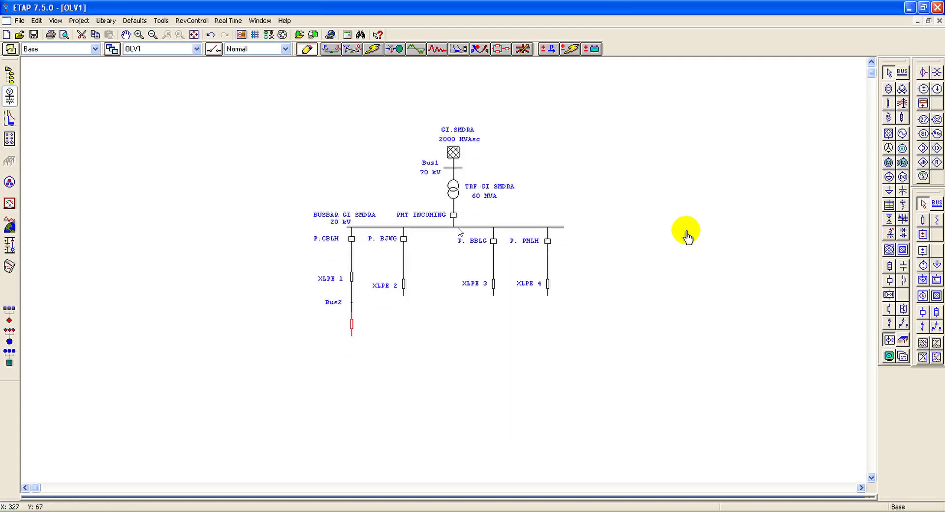
pyautogui.click(889, 89)
pyautogui.moveTo(332, 350); pyautogui.dragTo(312, 350)
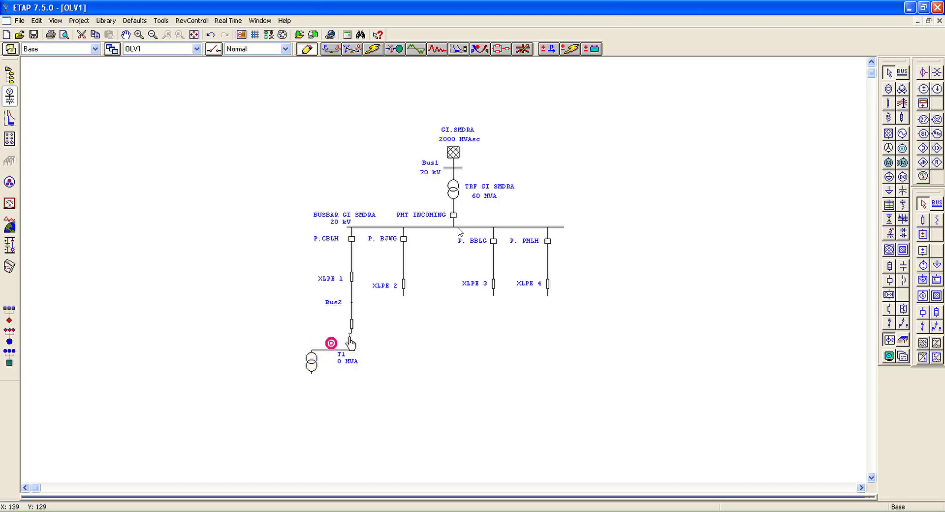
pyautogui.moveTo(350, 336); pyautogui.dragTo(352, 335)
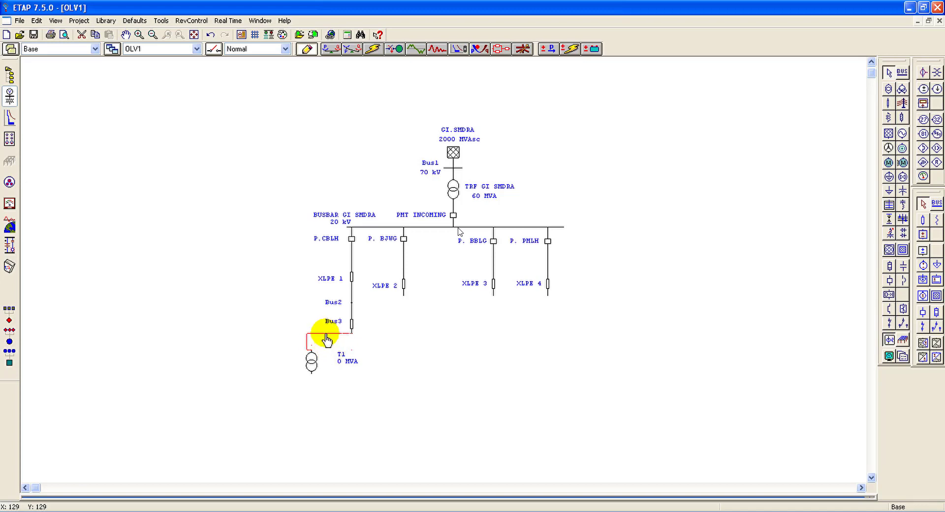
pyautogui.click(310, 362)
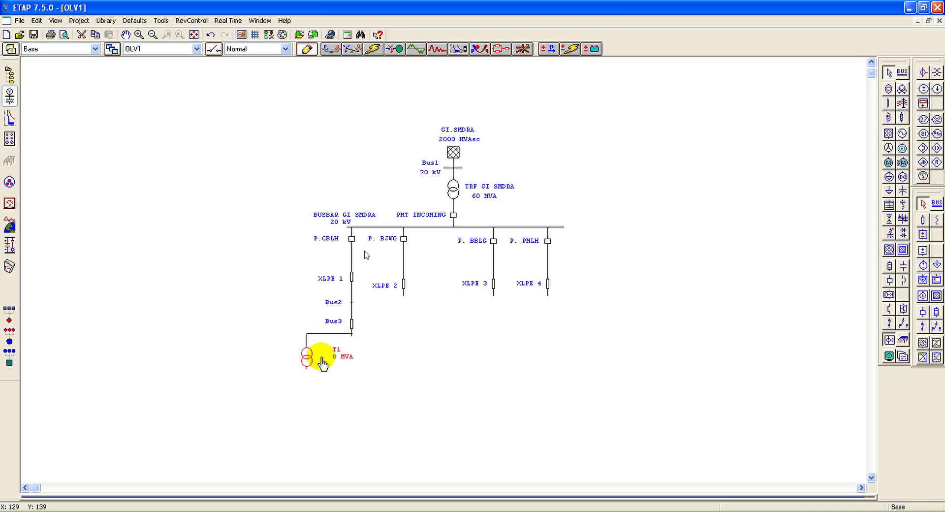
pyautogui.moveTo(344, 357); pyautogui.dragTo(289, 355)
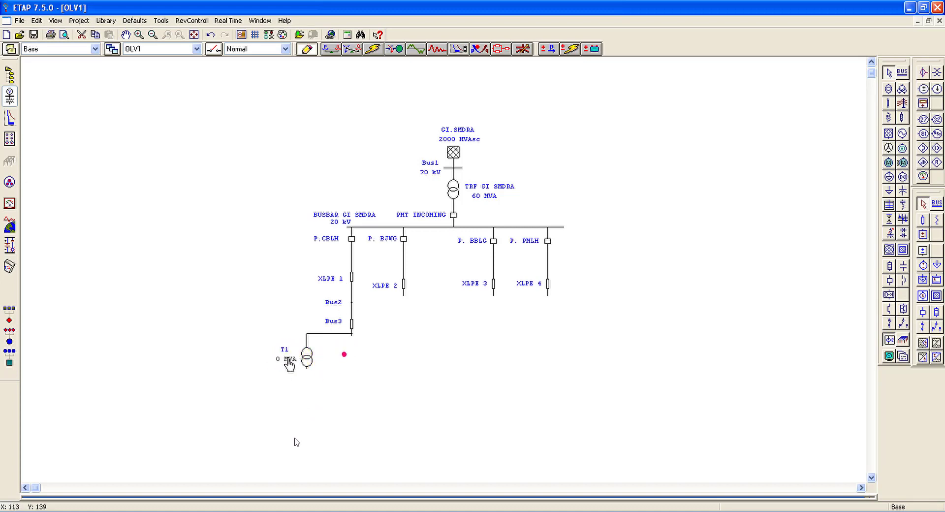
# Step: Display Bus3 as a full bus instead of a node and shift its labels clear of the bus line
pyautogui.moveTo(336, 325); pyautogui.dragTo(352, 333)
pyautogui.rightClick(352, 334)
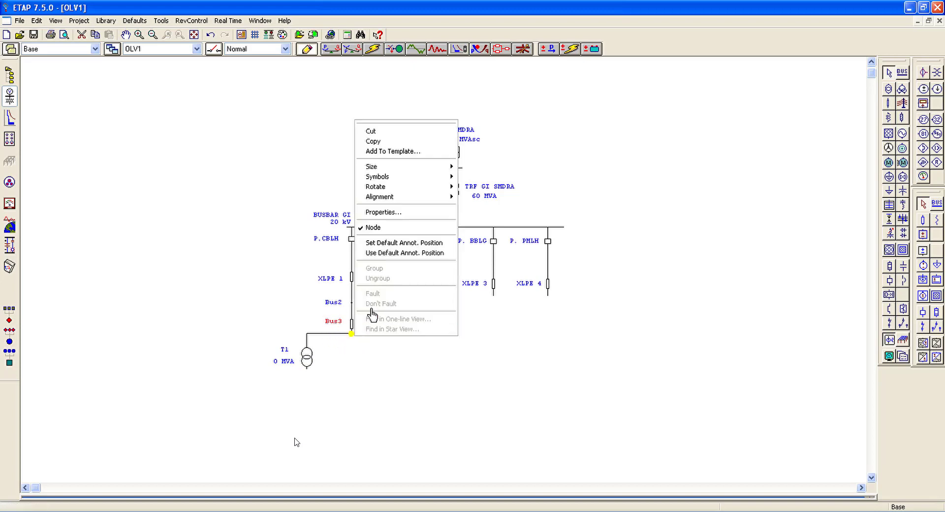
pyautogui.click(385, 224)
pyautogui.click(328, 341)
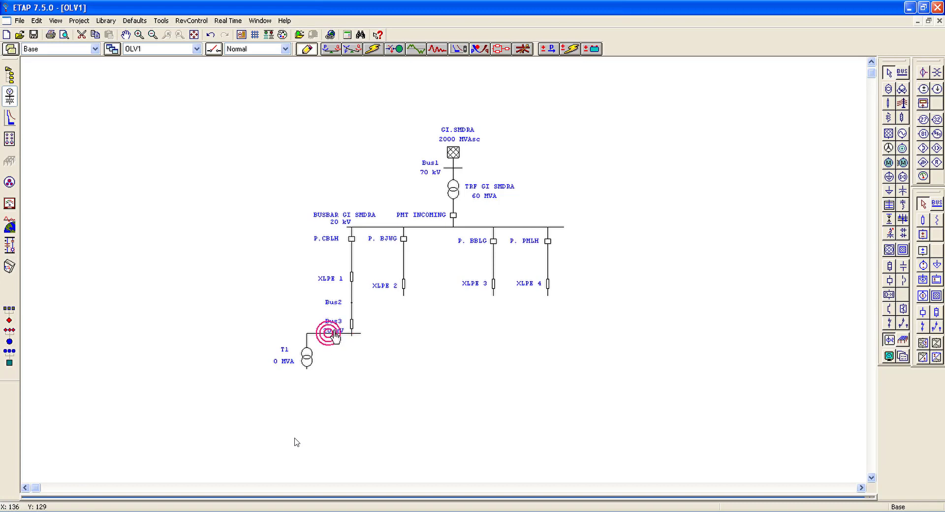
pyautogui.click(352, 332)
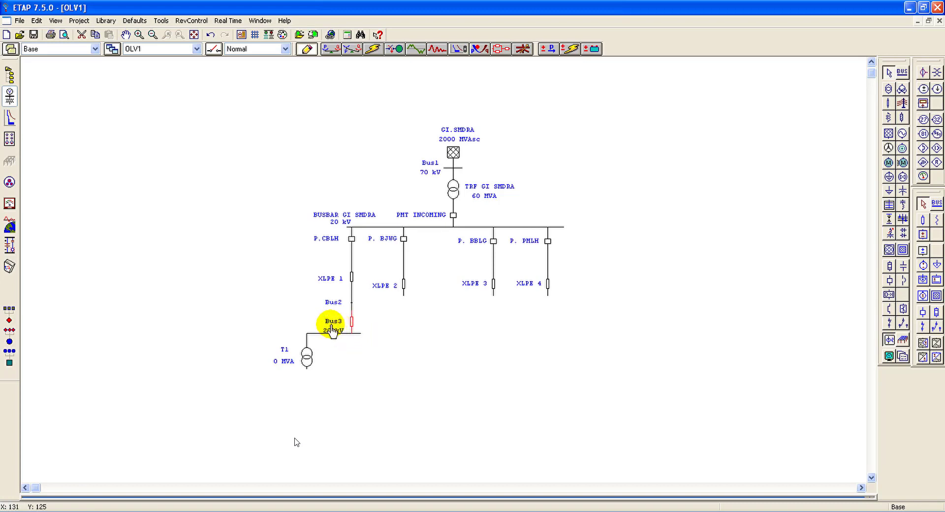
pyautogui.click(332, 321)
pyautogui.moveTo(331, 321); pyautogui.dragTo(332, 328)
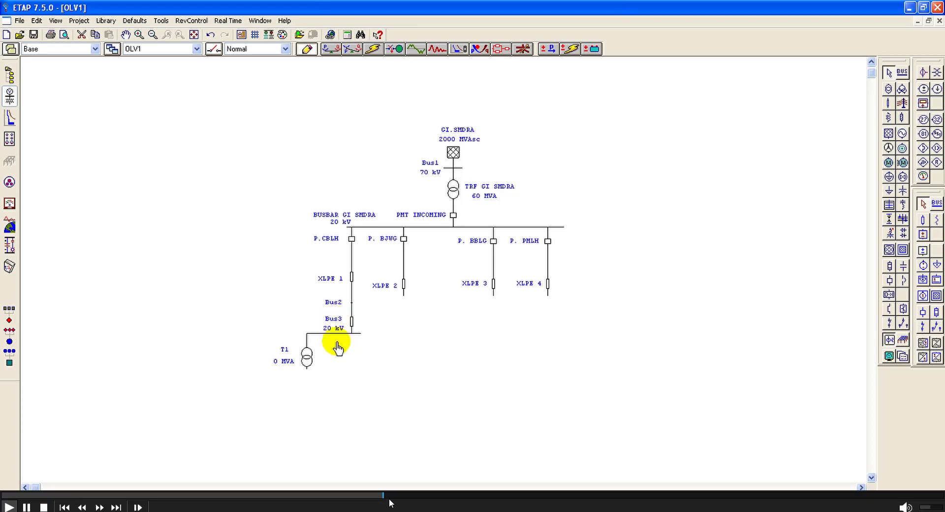
# Step: Set the ID of the transformer below Bus3 to GRD SMDA and open its secondary kV rating for editing
pyautogui.click(309, 358)
pyautogui.doubleClick(311, 352)
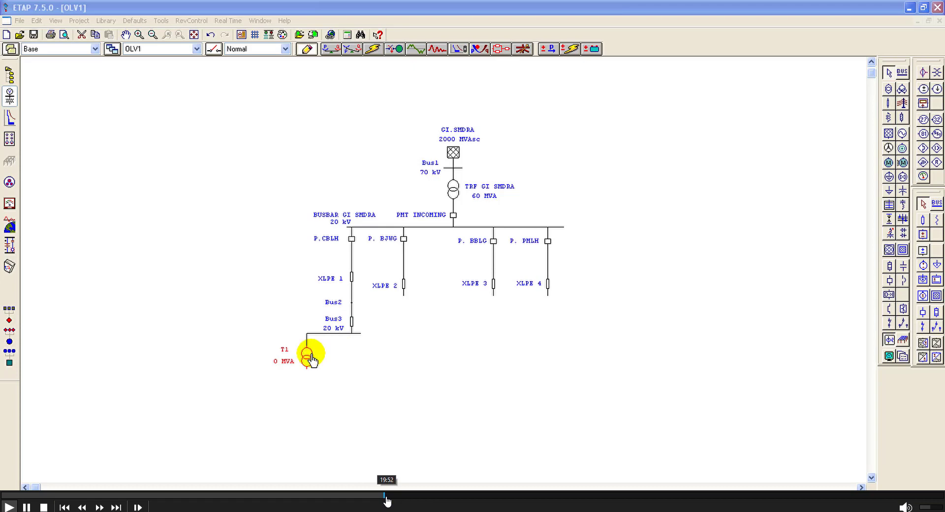
pyautogui.doubleClick(366, 188)
pyautogui.write('GRD SMDA')
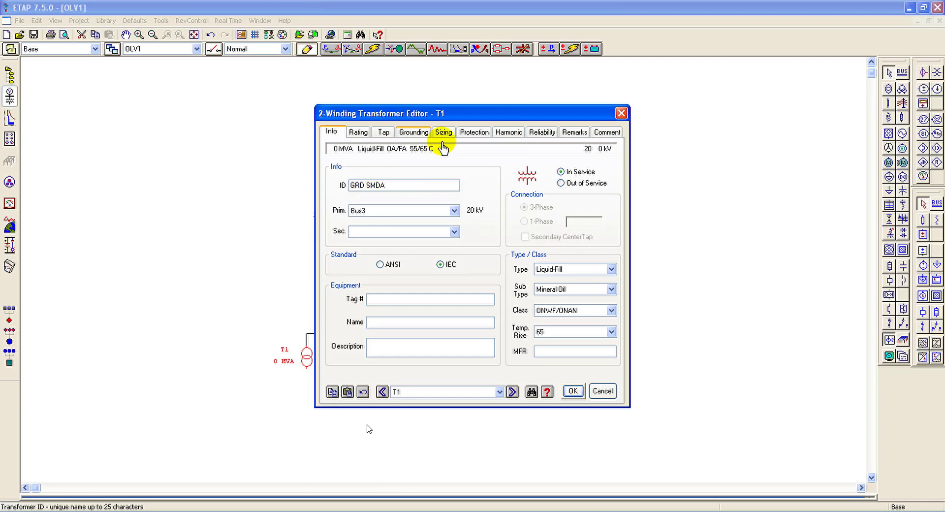
pyautogui.click(359, 131)
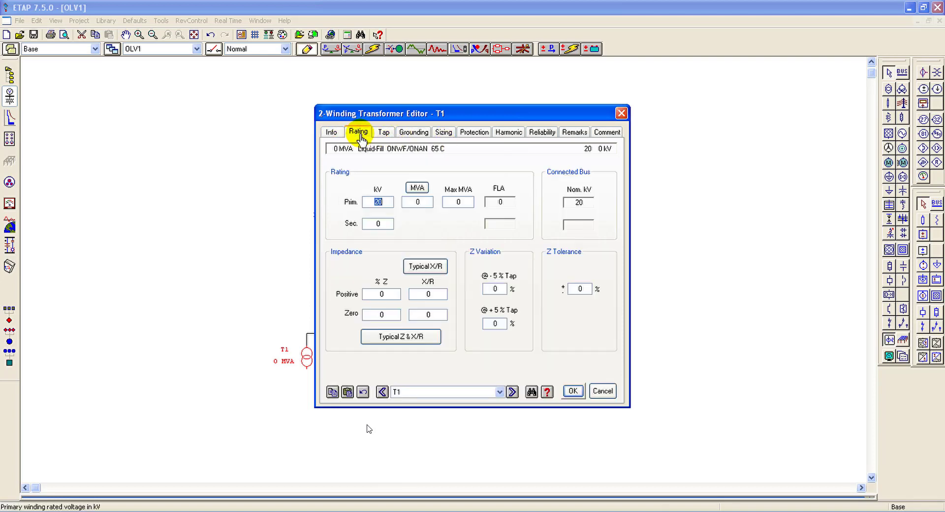
pyautogui.click(382, 225)
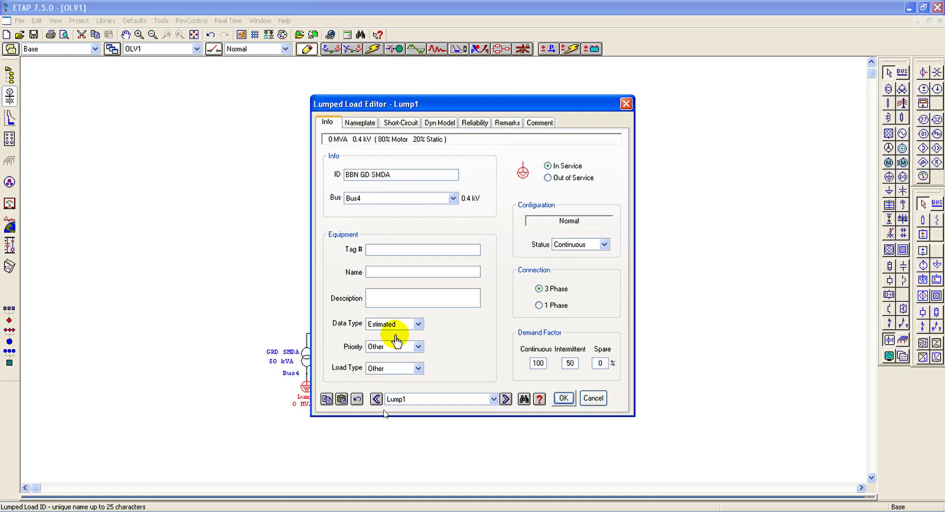
# Step: Rate lumped load BBN GD SMDA at 50 kVA with 70% Design loading and accept the load data
pyautogui.click(351, 122)
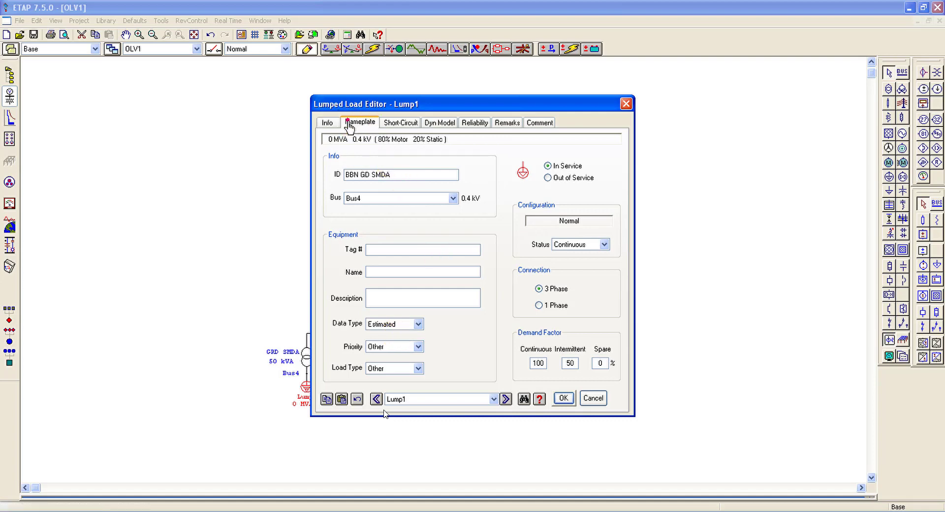
pyautogui.click(348, 200)
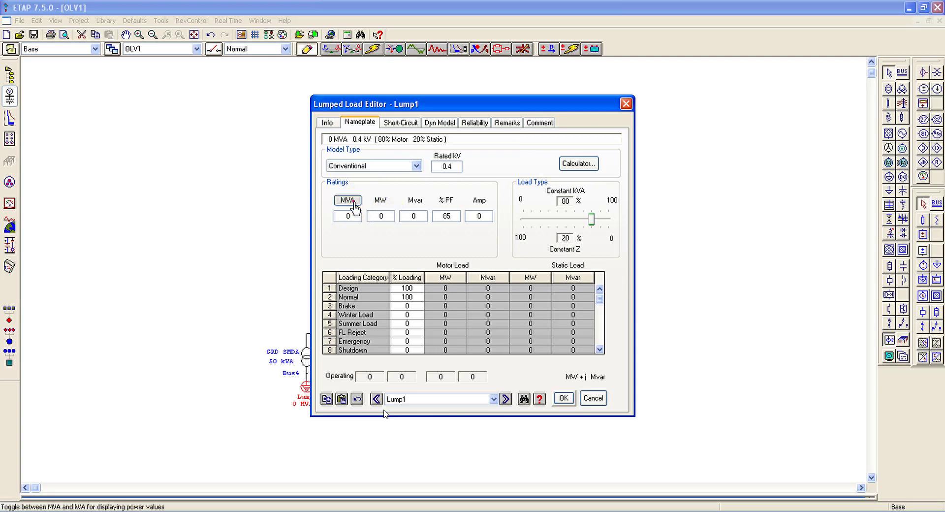
pyautogui.click(348, 217)
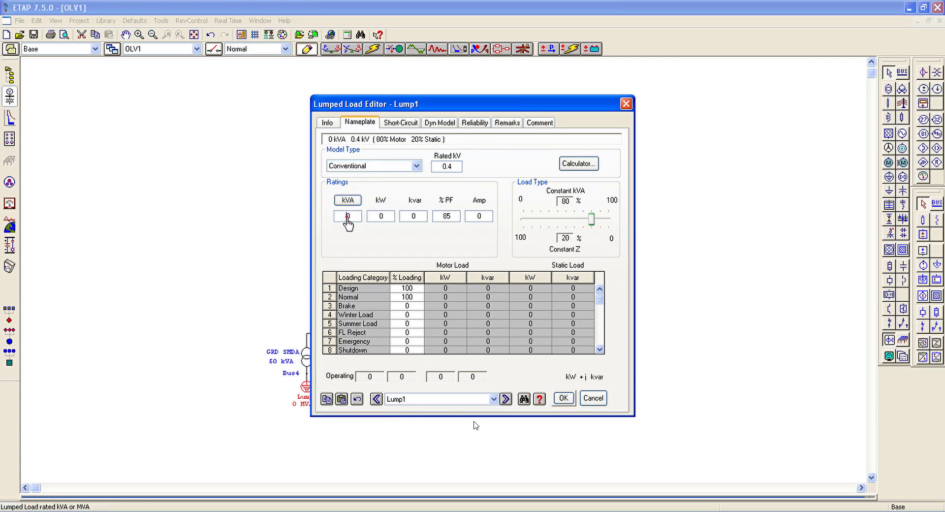
pyautogui.write('50')
pyautogui.click(408, 288)
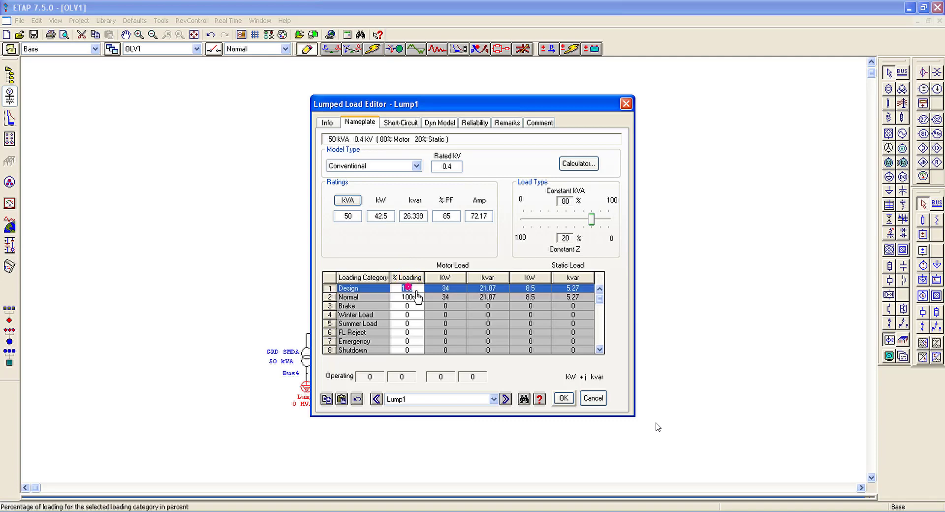
pyautogui.write('70')
pyautogui.click(563, 398)
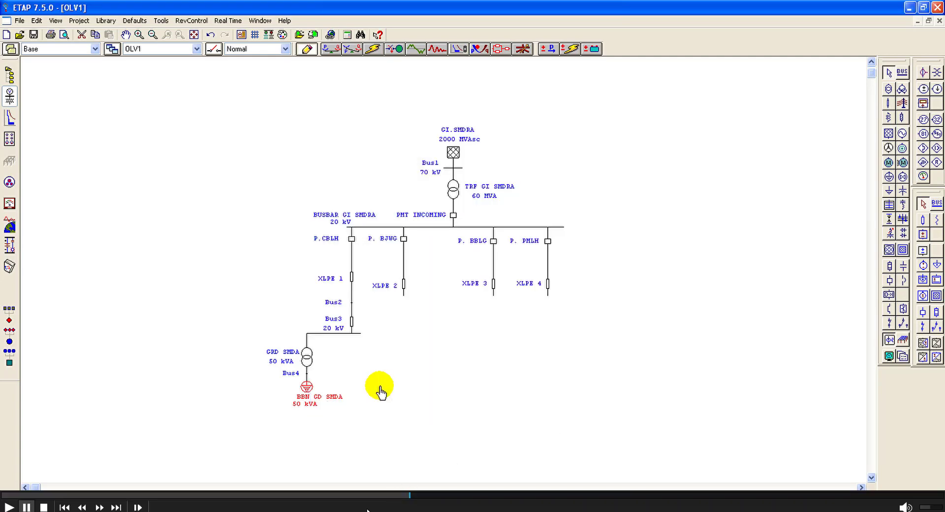
pyautogui.click(407, 496)
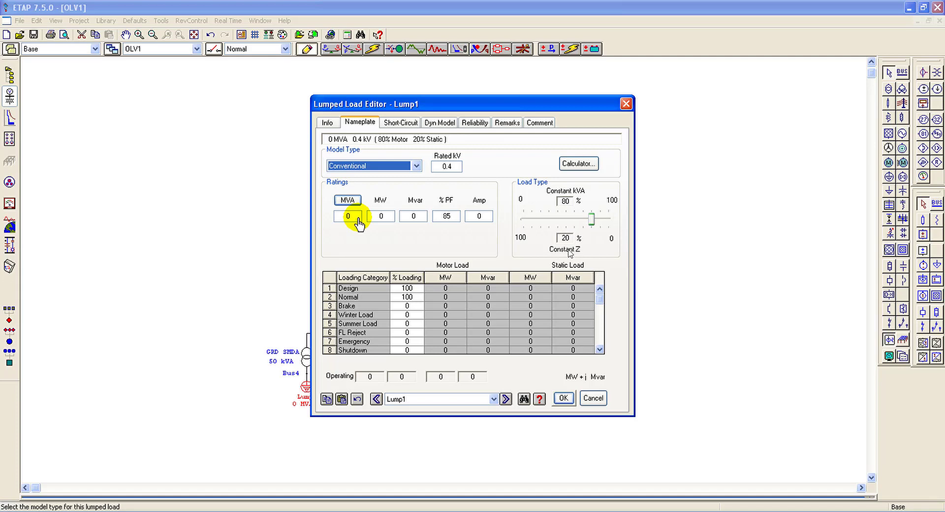
# Step: Enter a 50 kVA rating and 70% Design loading for the lumped load connected to Bus4
pyautogui.click(353, 200)
pyautogui.click(347, 216)
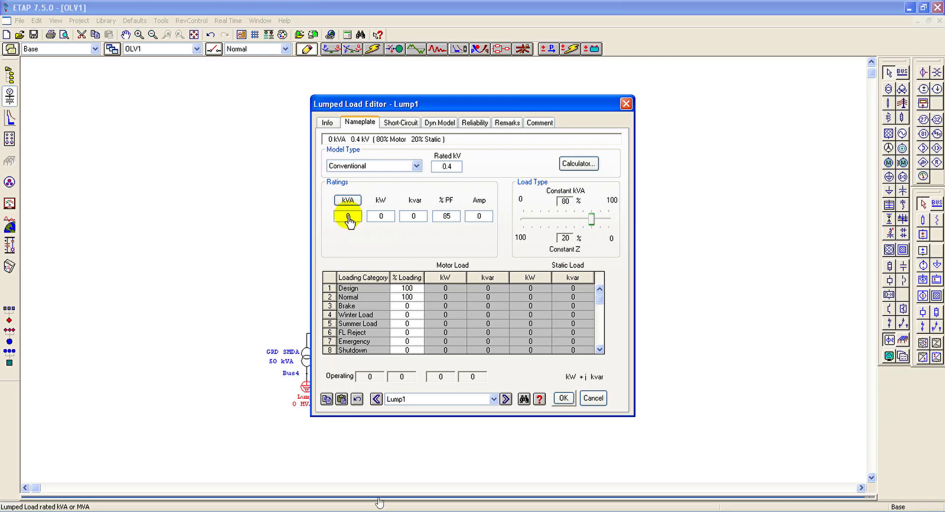
pyautogui.write('5')
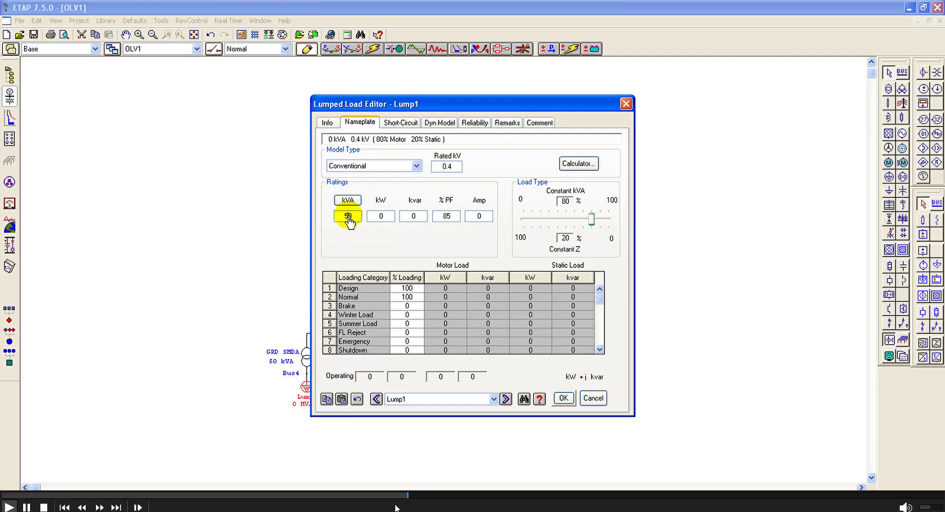
pyautogui.click(409, 291)
pyautogui.write('70')
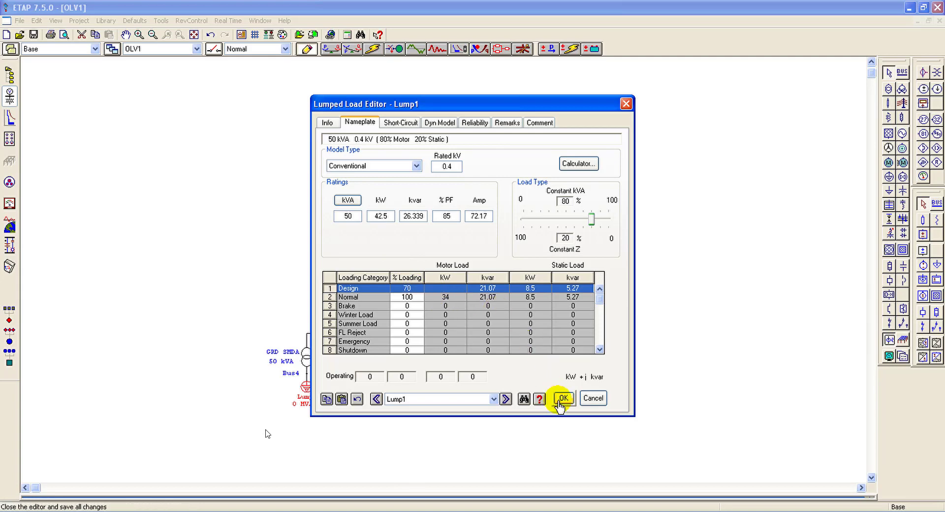
pyautogui.click(561, 399)
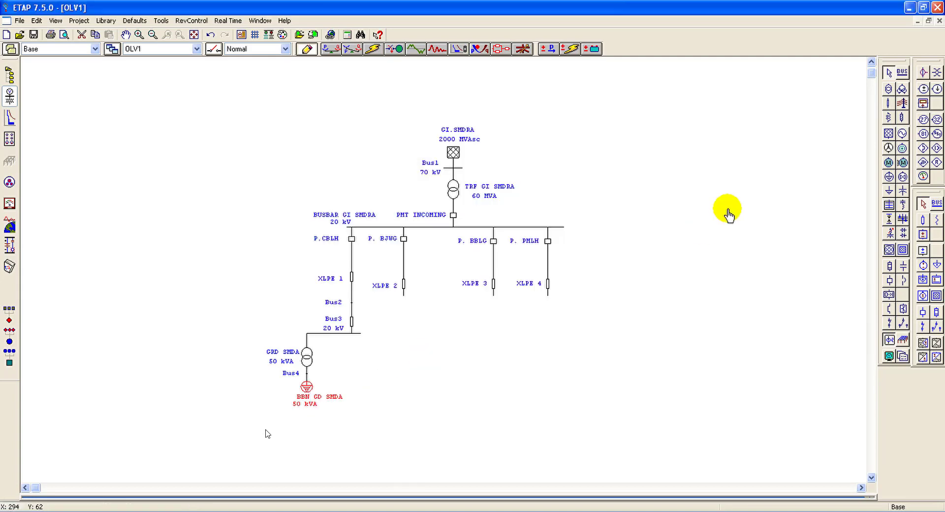
# Step: Run a load flow analysis of the one-line diagram, using Untitled as the output report name
pyautogui.click(333, 52)
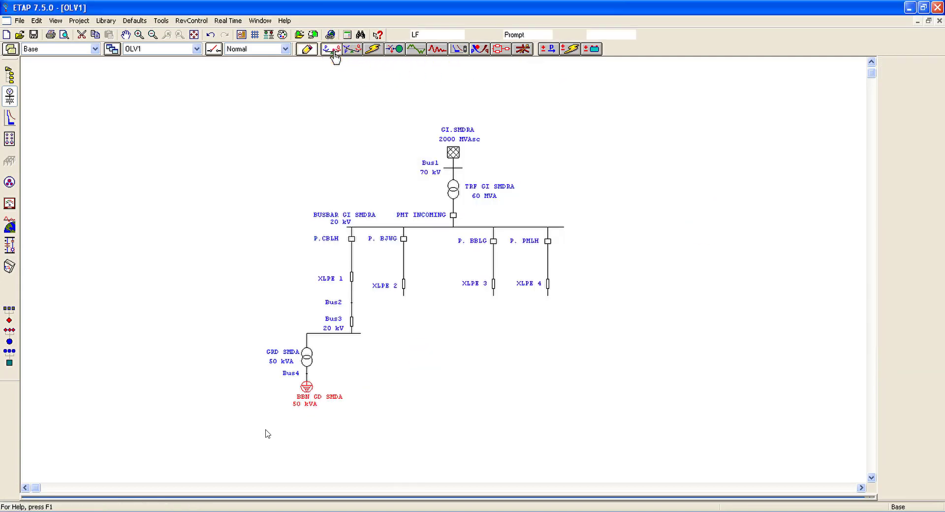
pyautogui.click(932, 100)
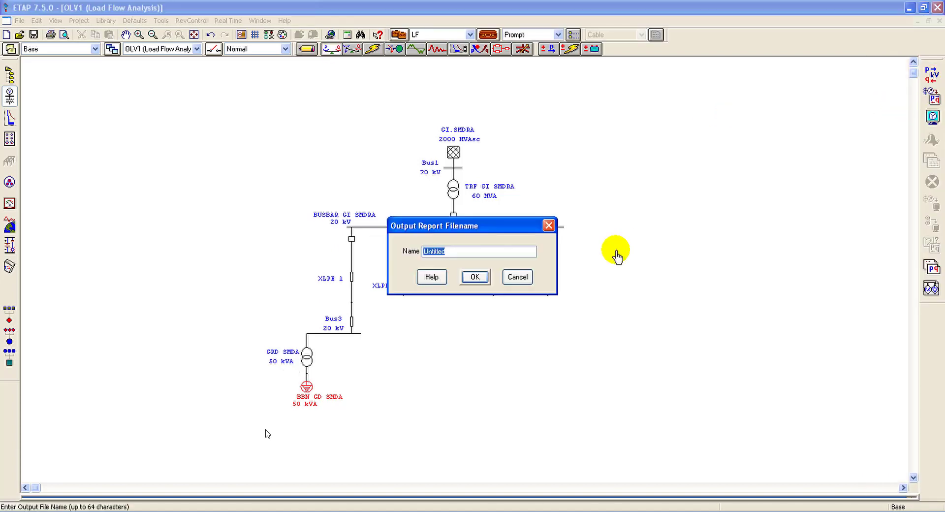
pyautogui.click(479, 278)
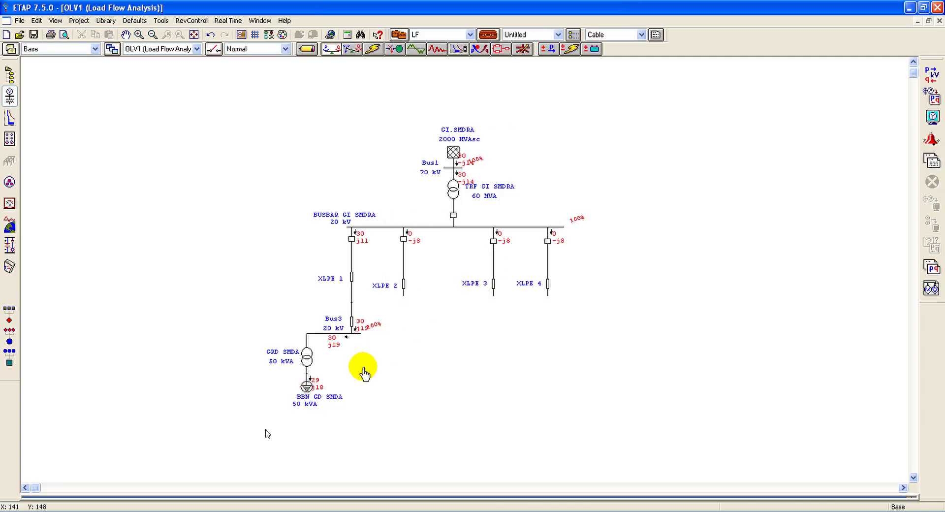
# Step: Set the load flow result display to show bus voltages in kV
pyautogui.click(933, 118)
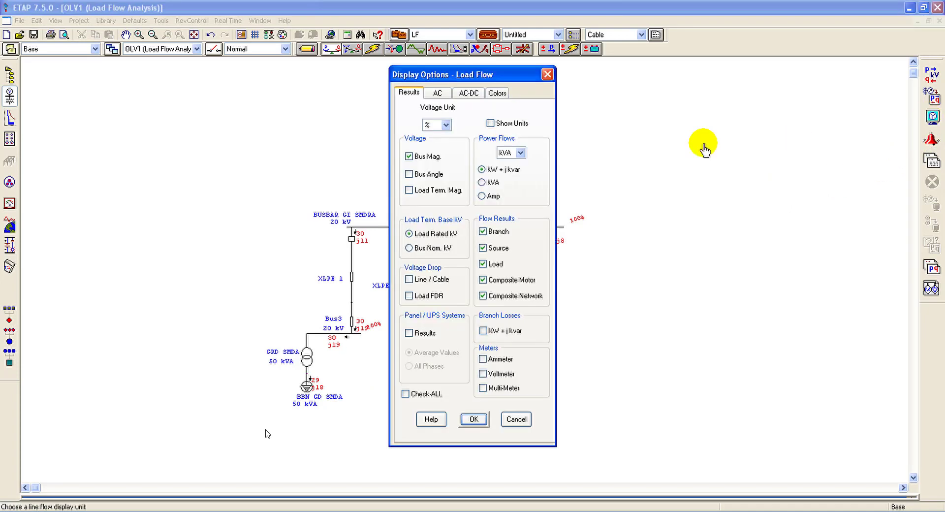
pyautogui.moveTo(523, 74); pyautogui.dragTo(696, 81)
pyautogui.click(658, 126)
pyautogui.click(651, 139)
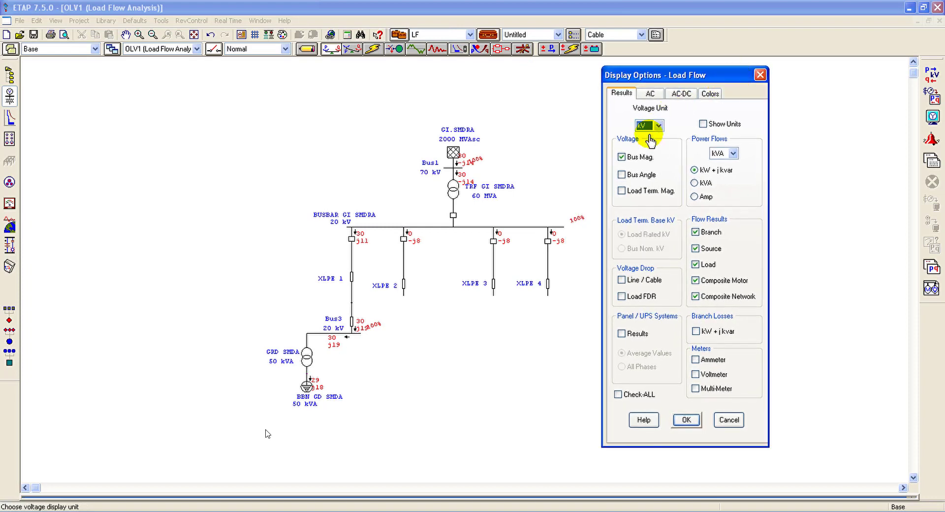
pyautogui.click(685, 421)
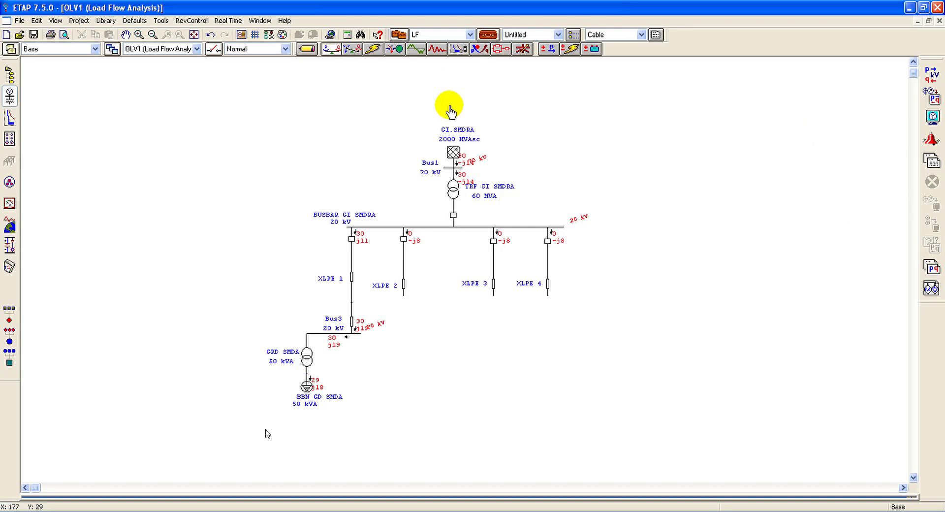
# Step: Return to edit mode and add a transmission line below Bus3, connecting its upper end to the bus
pyautogui.click(307, 49)
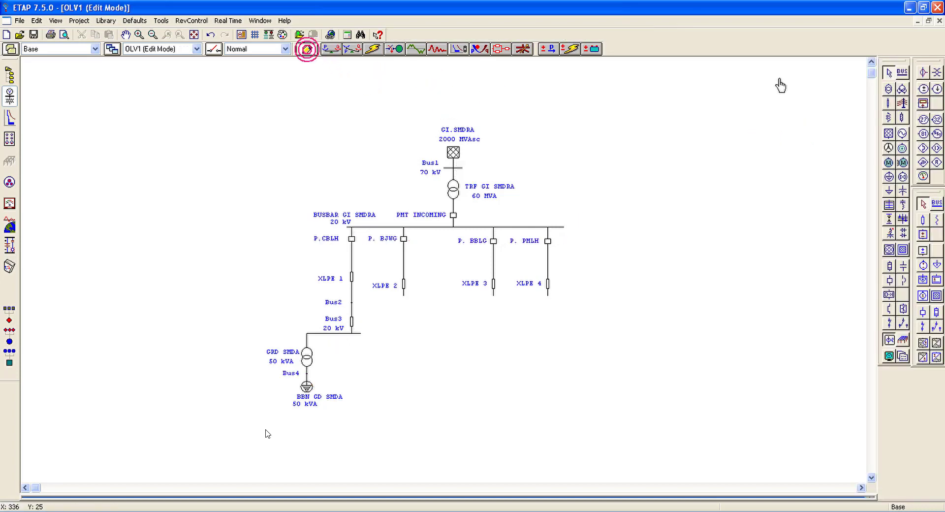
pyautogui.click(902, 103)
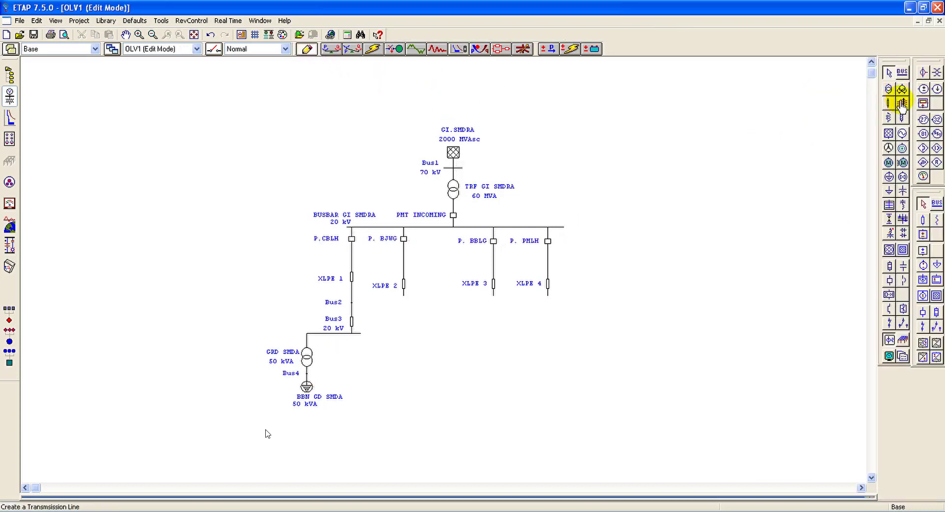
pyautogui.click(363, 385)
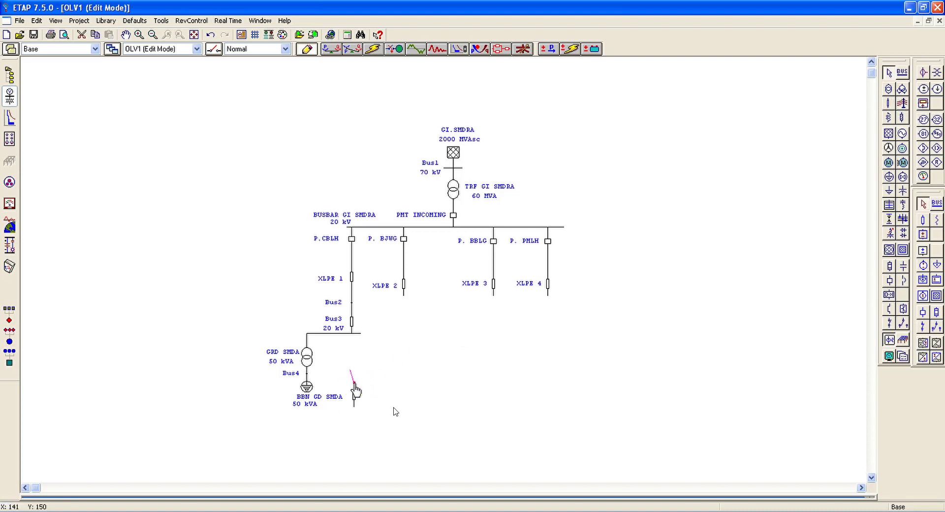
pyautogui.moveTo(354, 382); pyautogui.dragTo(350, 334)
pyautogui.click(349, 378)
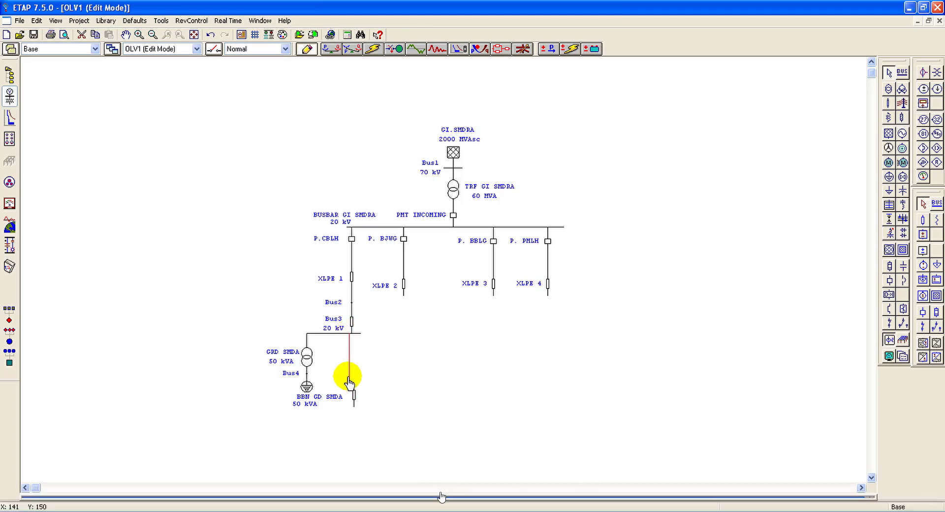
pyautogui.moveTo(353, 394); pyautogui.dragTo(356, 333)
pyautogui.moveTo(428, 496); pyautogui.dragTo(431, 496)
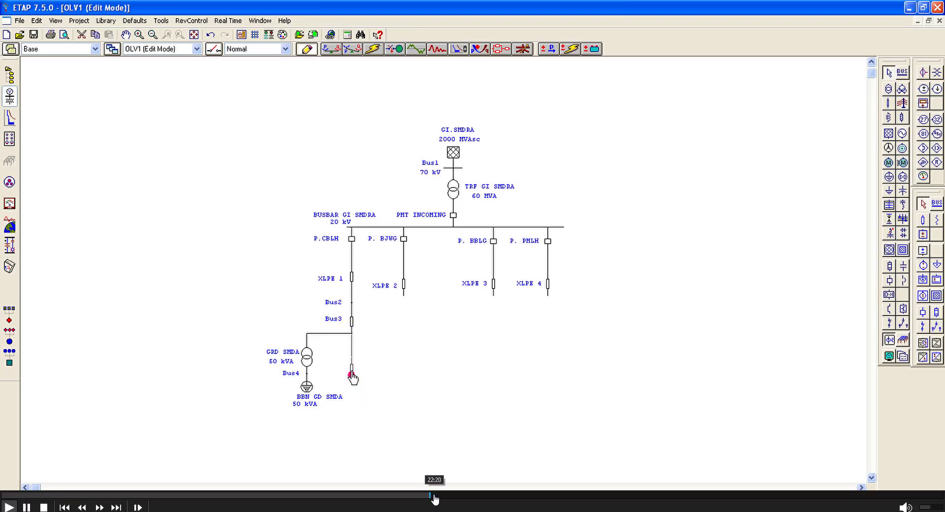
pyautogui.click(434, 497)
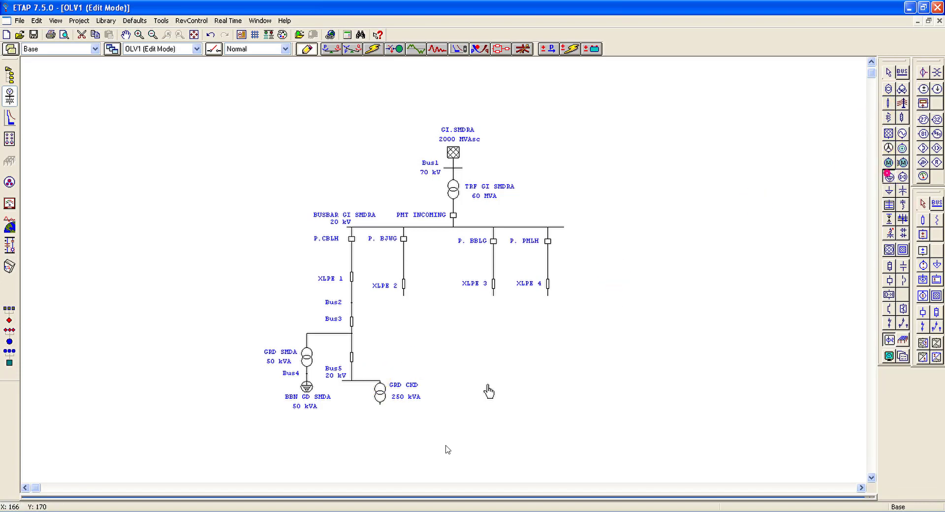
pyautogui.moveTo(488, 502)
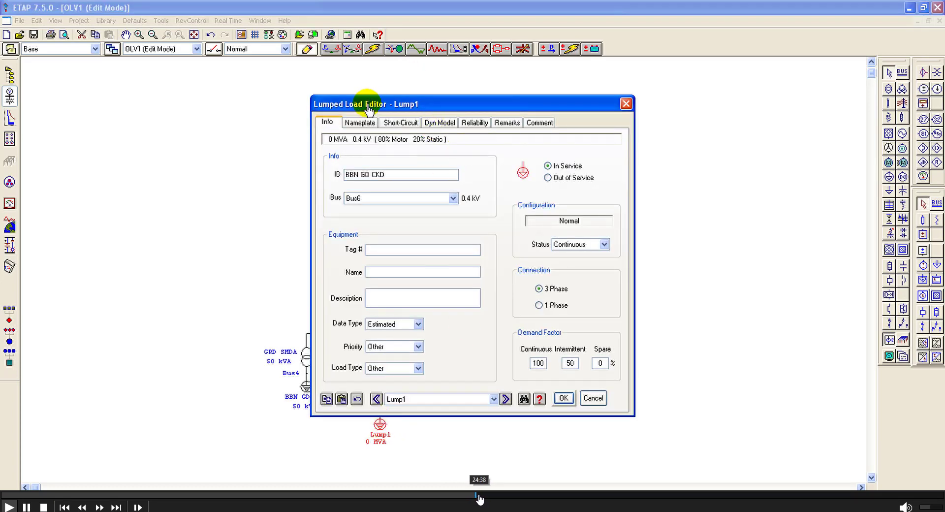
pyautogui.click(488, 499)
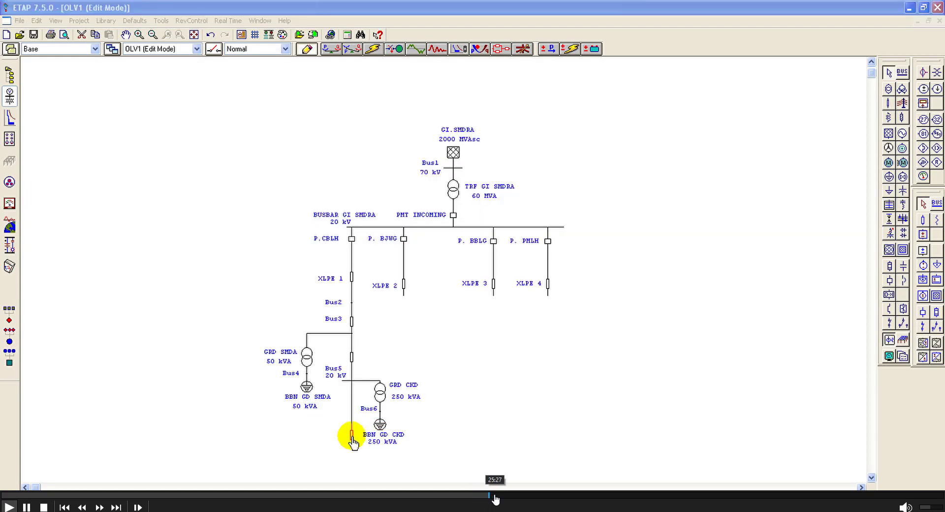
pyautogui.click(495, 498)
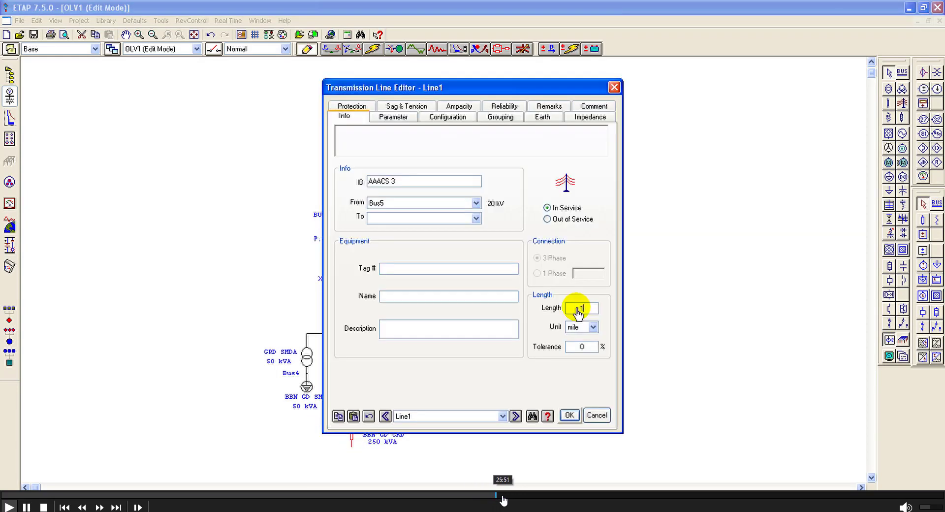
pyautogui.click(502, 498)
pyautogui.click(507, 498)
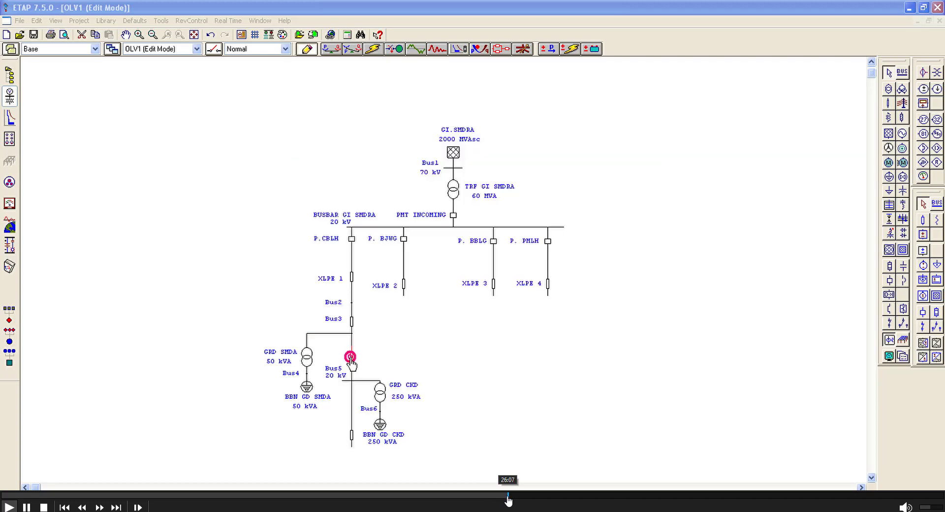
pyautogui.click(515, 498)
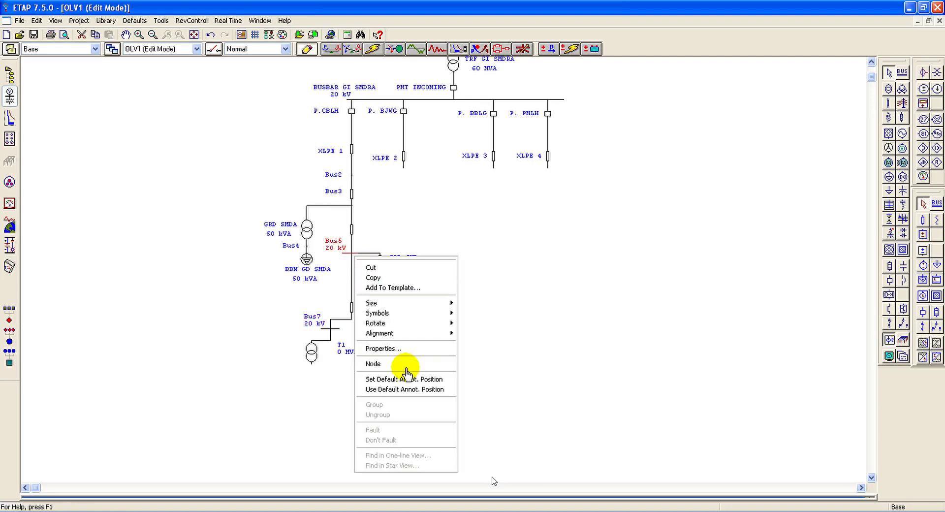
pyautogui.moveTo(534, 506)
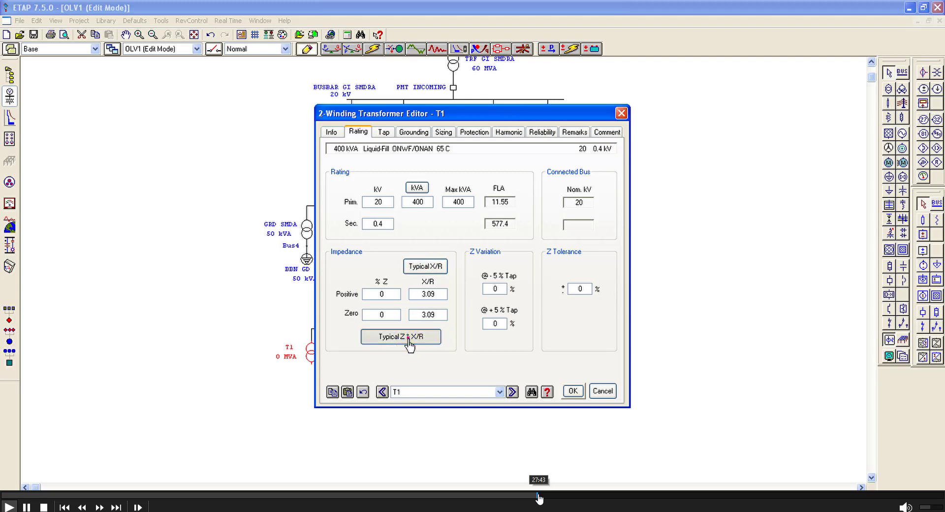
pyautogui.click(541, 495)
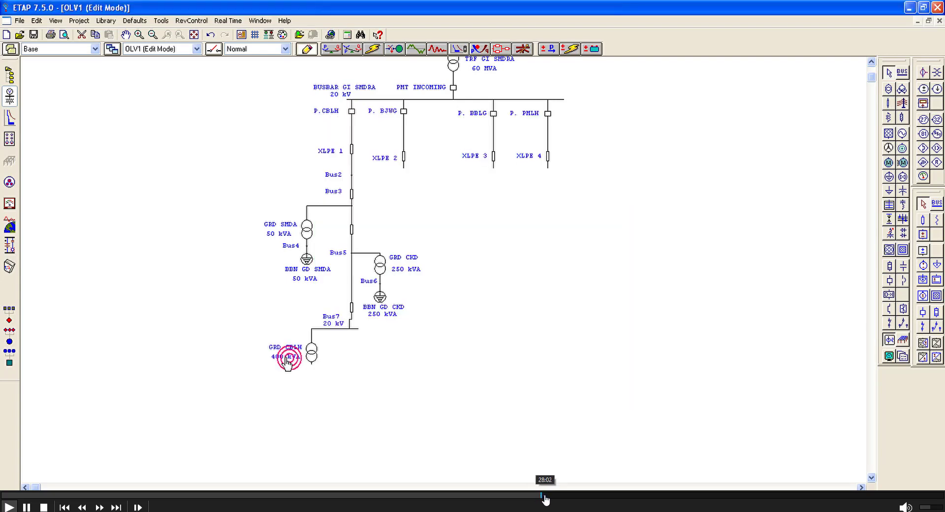
pyautogui.click(545, 496)
pyautogui.click(549, 496)
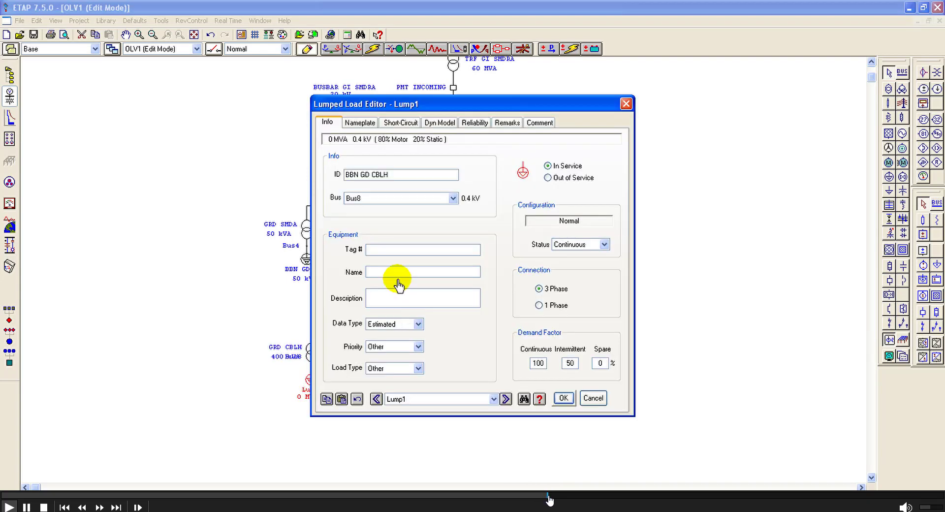
pyautogui.click(553, 496)
pyautogui.click(559, 496)
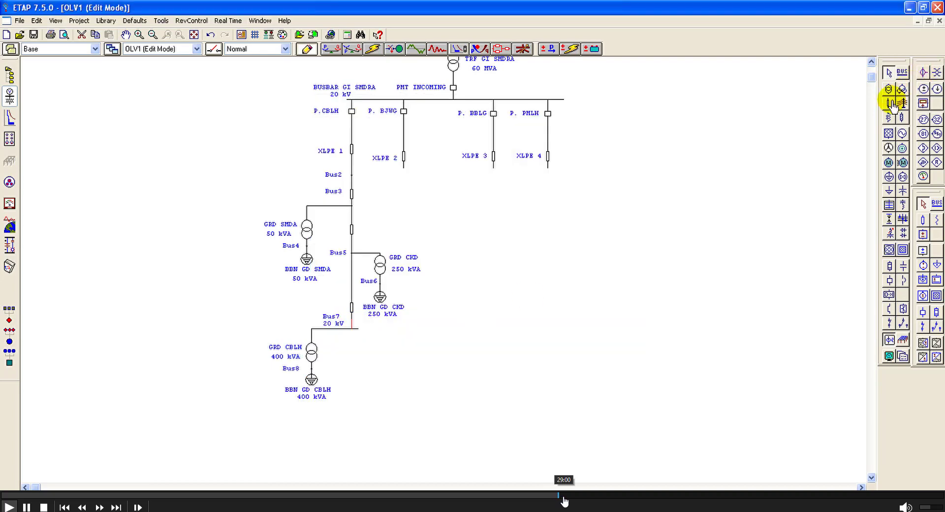
pyautogui.click(563, 496)
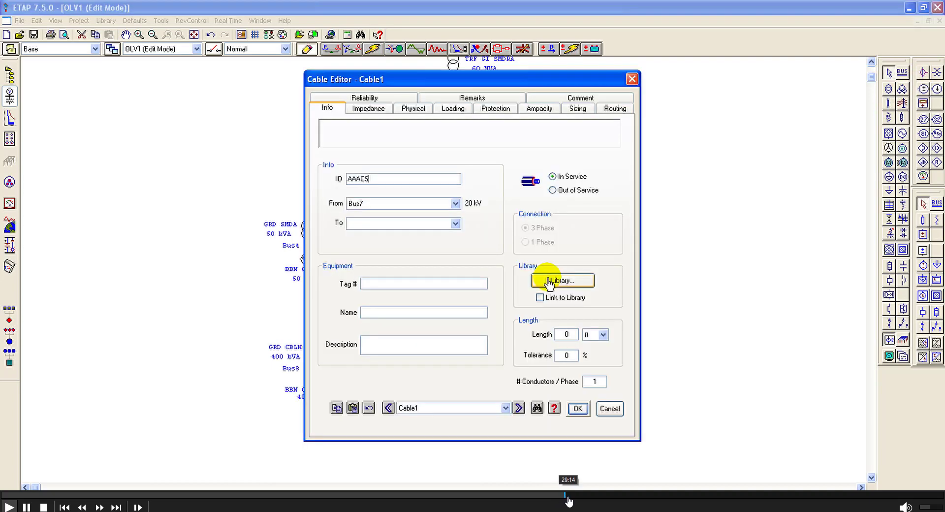
pyautogui.click(569, 497)
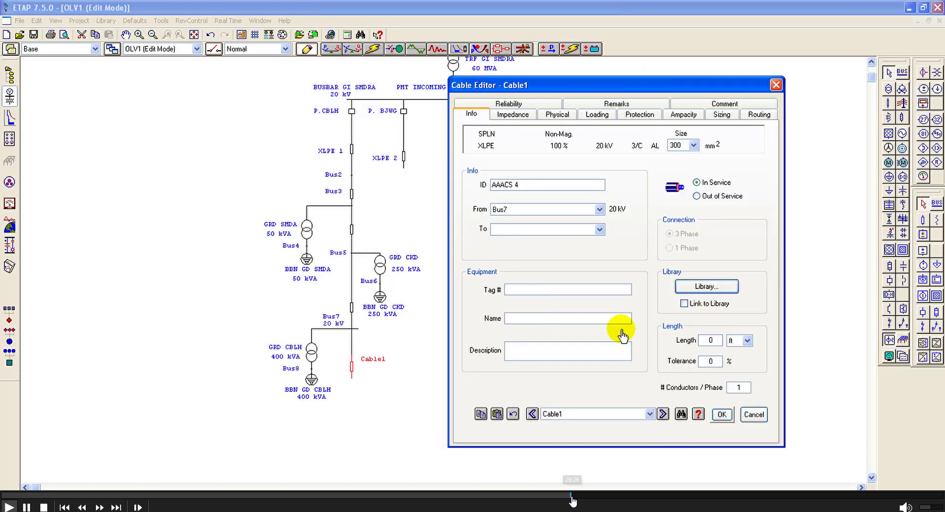
pyautogui.click(574, 497)
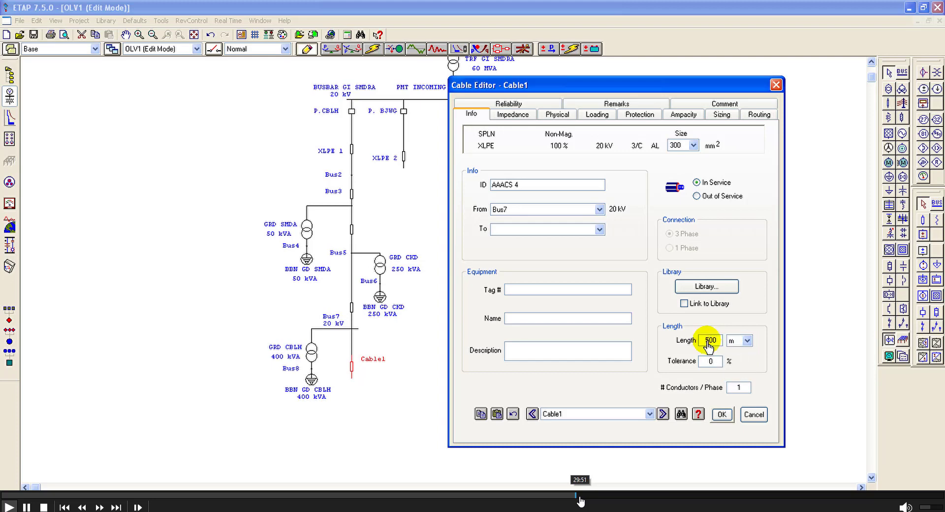
pyautogui.click(581, 498)
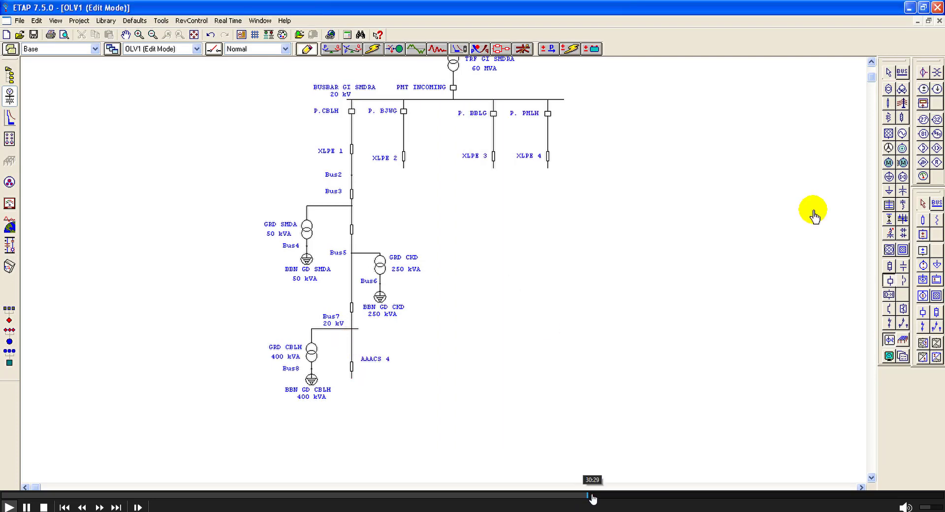
pyautogui.click(600, 497)
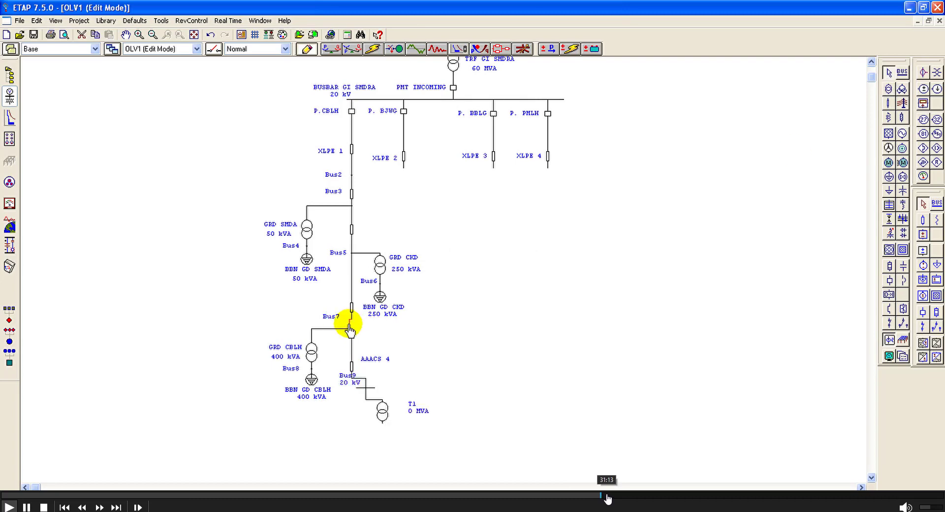
pyautogui.click(612, 498)
pyautogui.click(625, 498)
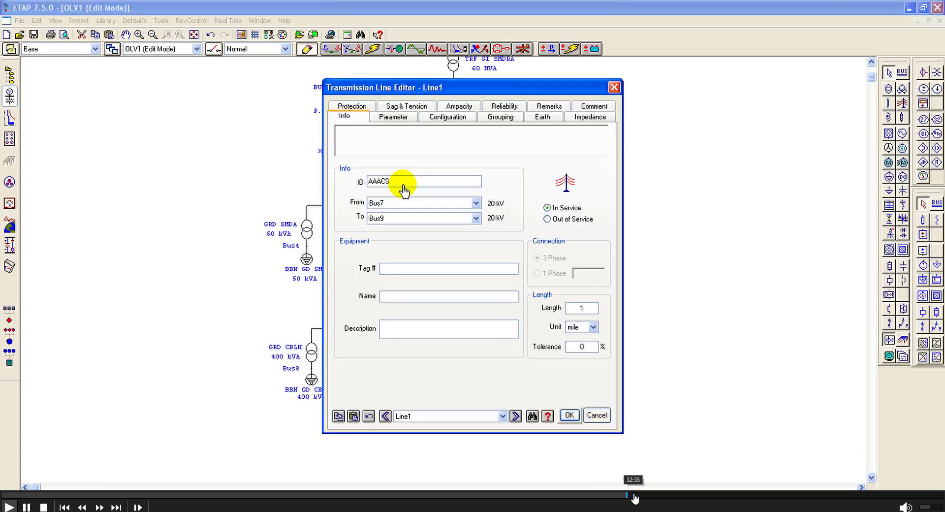
pyautogui.click(634, 498)
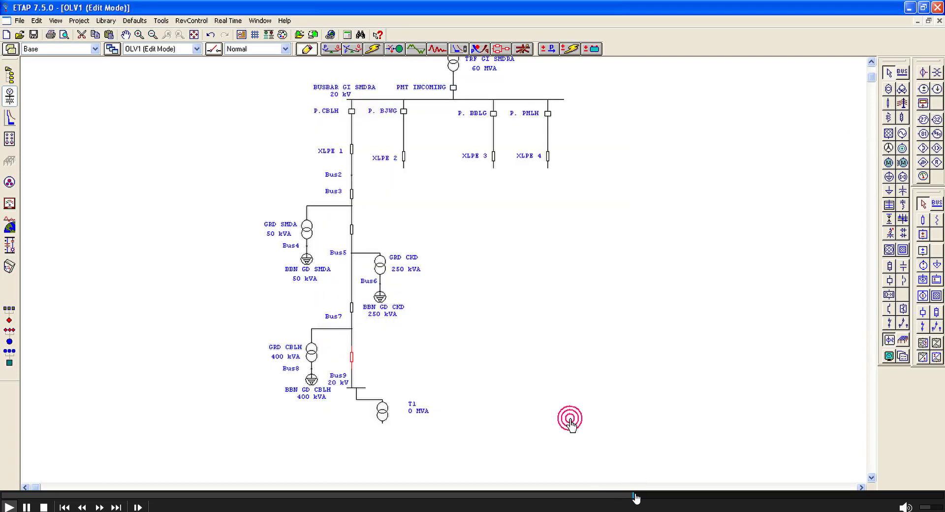
pyautogui.click(640, 498)
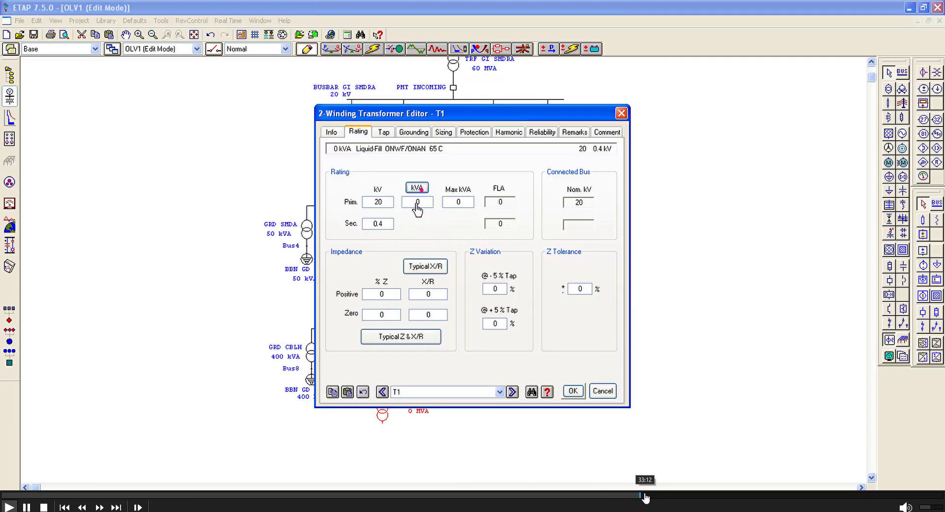
pyautogui.click(644, 498)
pyautogui.click(372, 394)
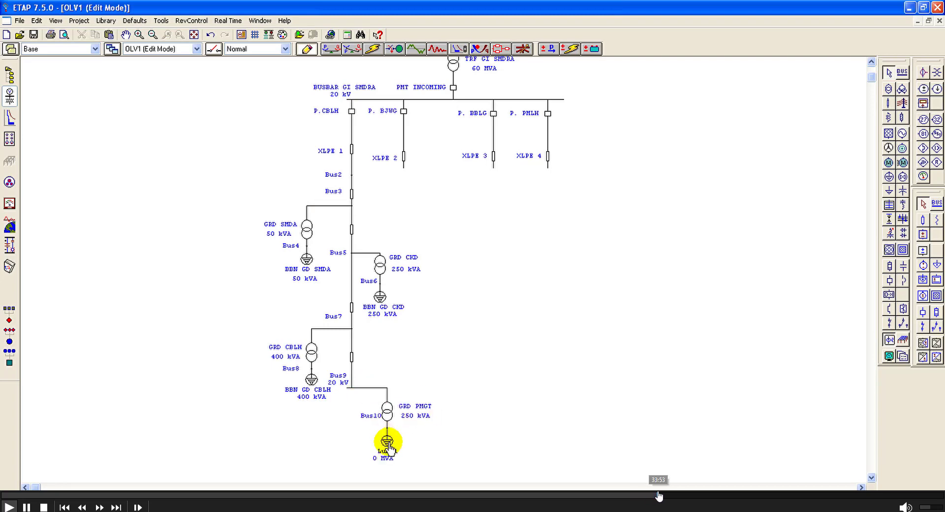
pyautogui.click(665, 496)
pyautogui.click(670, 496)
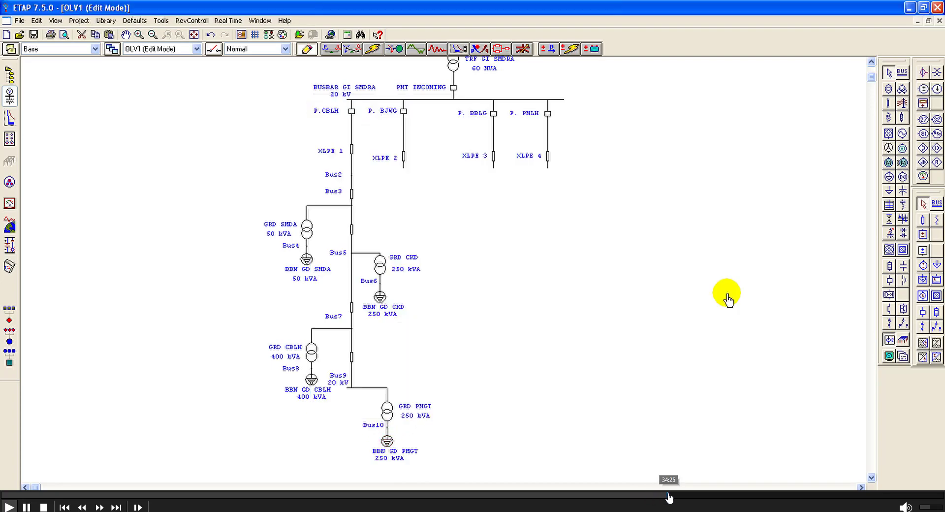
pyautogui.click(675, 495)
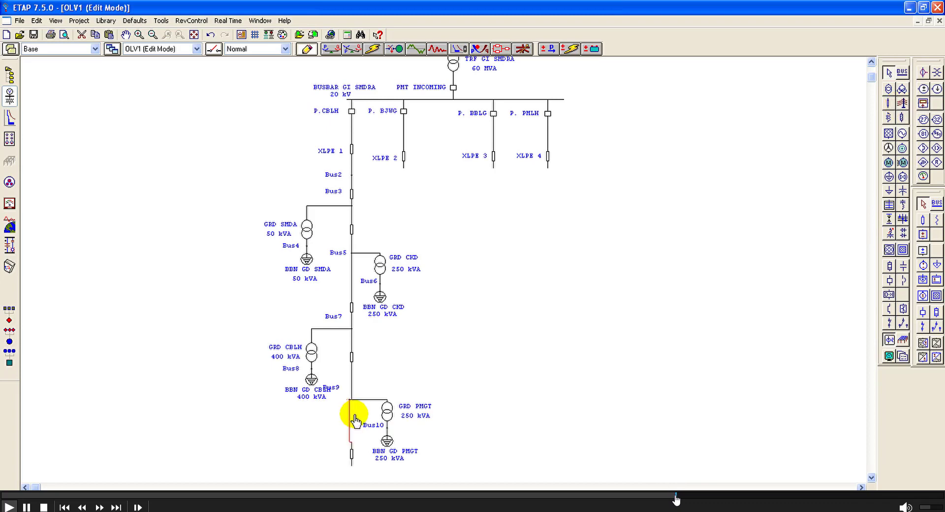
pyautogui.click(678, 496)
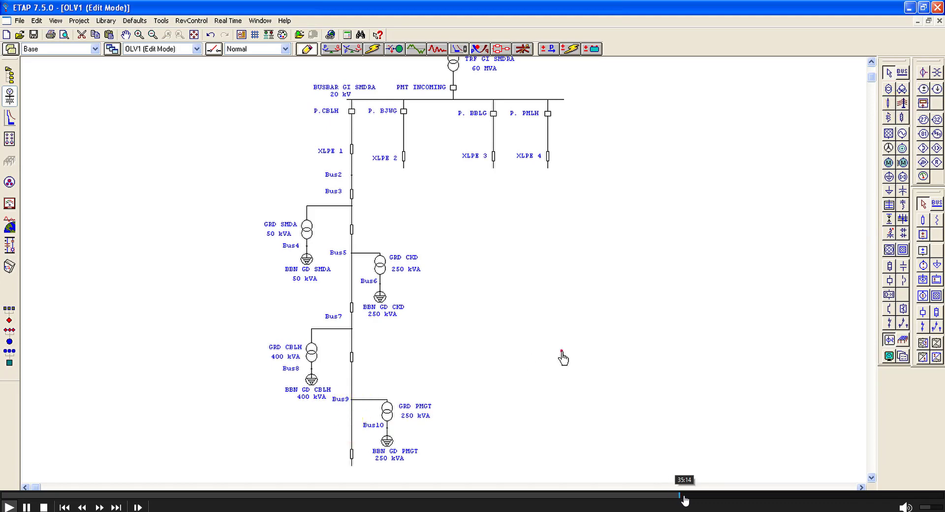
pyautogui.click(682, 496)
pyautogui.click(689, 496)
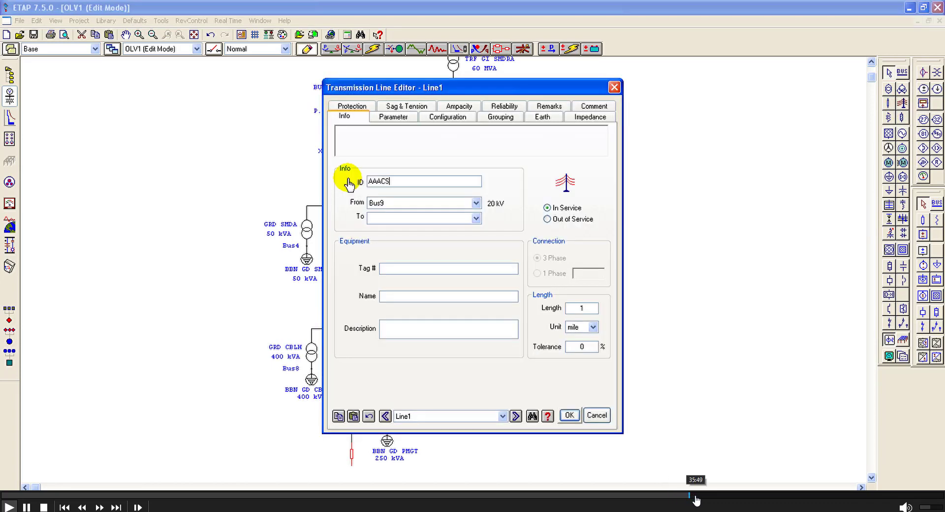
pyautogui.click(695, 496)
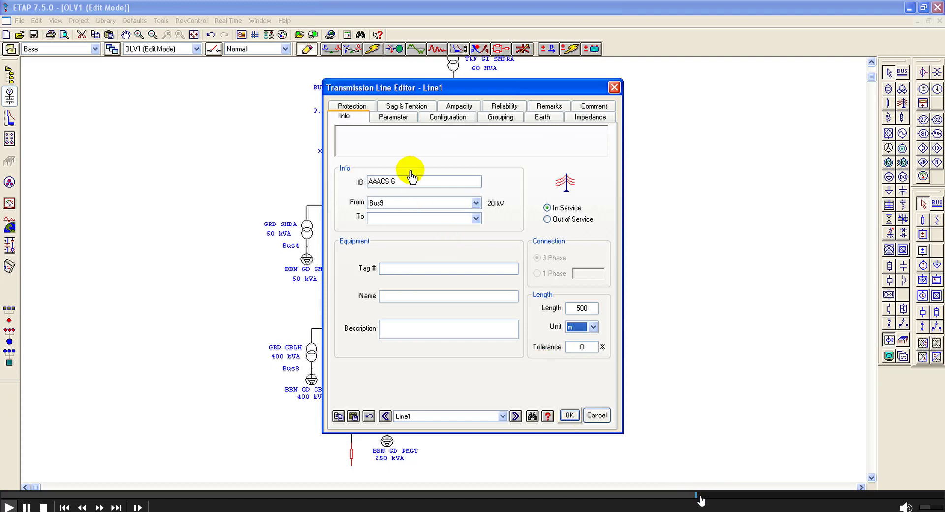
pyautogui.click(699, 496)
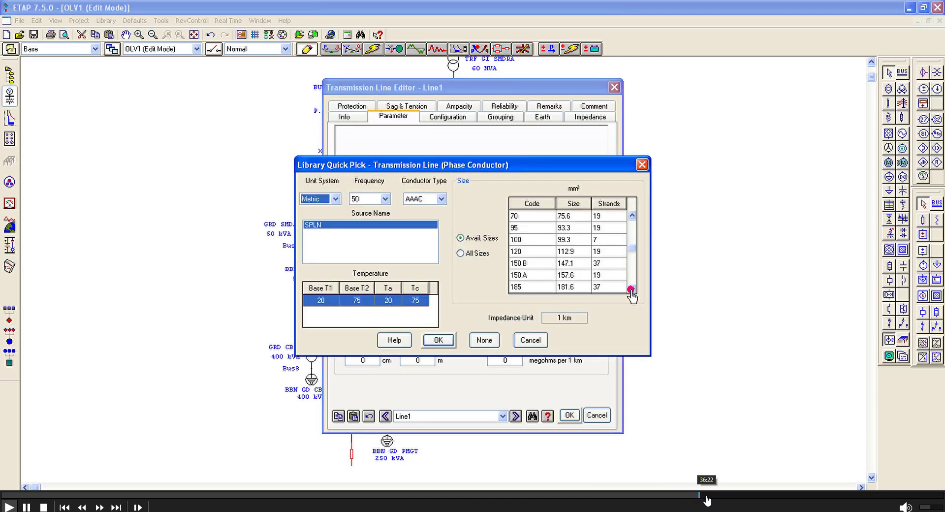
pyautogui.click(707, 496)
pyautogui.click(712, 496)
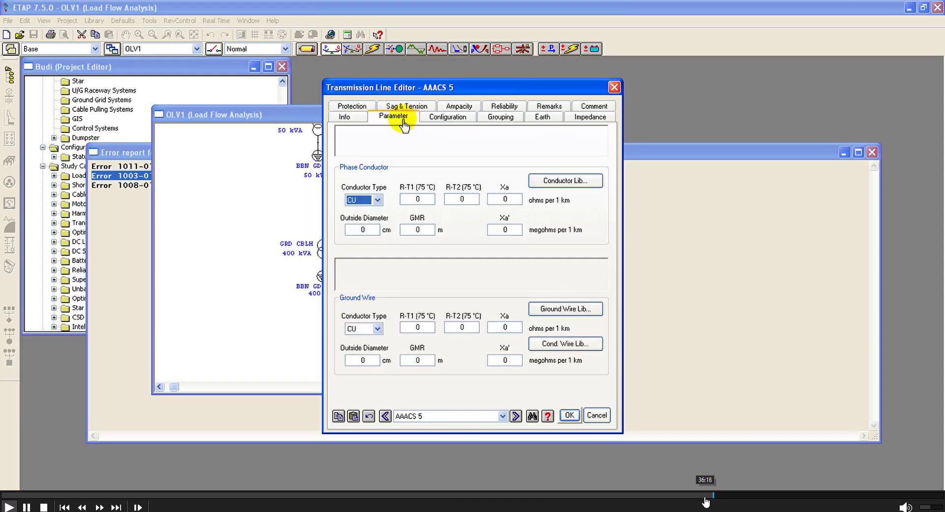
pyautogui.click(704, 496)
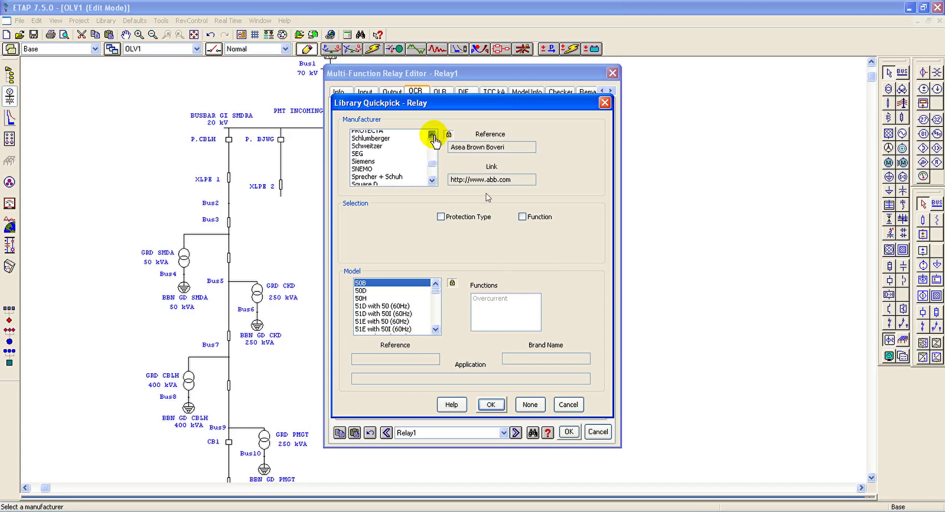
pyautogui.moveTo(817, 495)
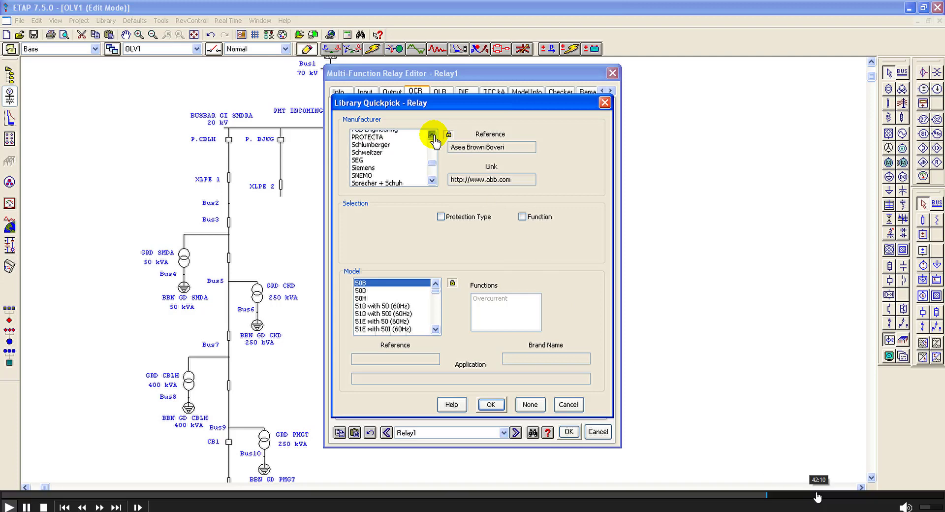
pyautogui.click(782, 495)
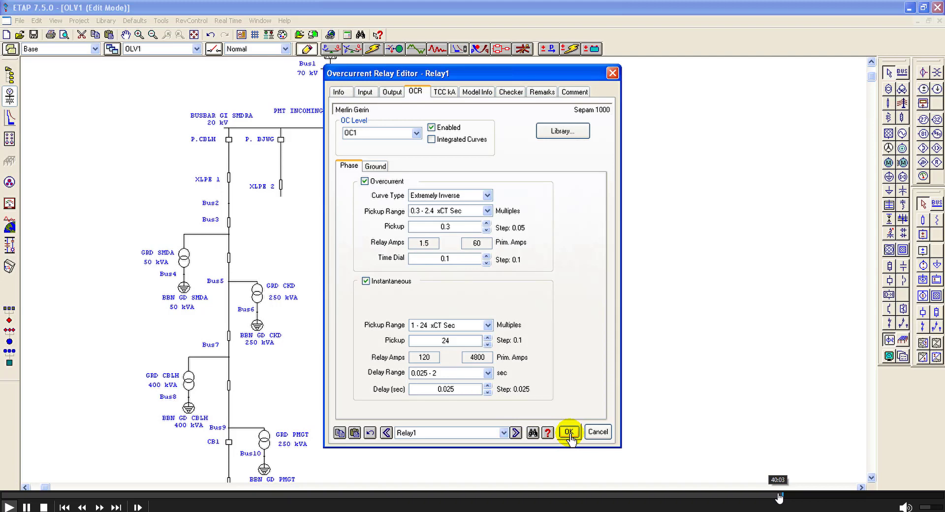
pyautogui.click(780, 495)
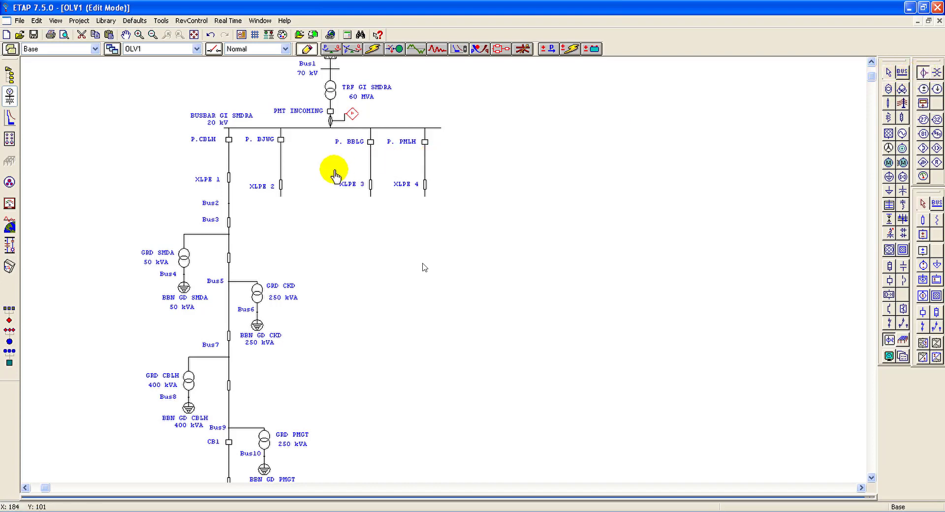
# Step: Place a current transformer below the P.CBLH breaker and connect a multi-function relay beside it
pyautogui.click(229, 148)
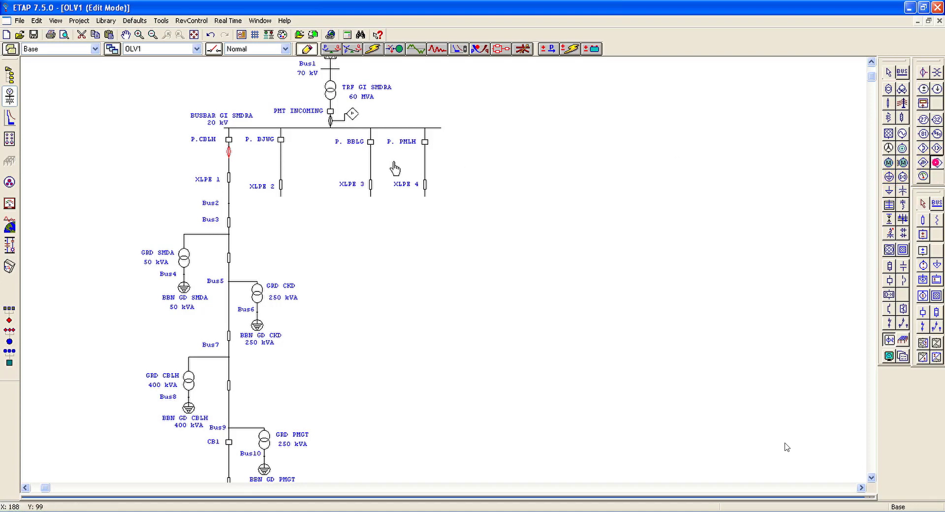
pyautogui.moveTo(247, 160); pyautogui.dragTo(239, 154)
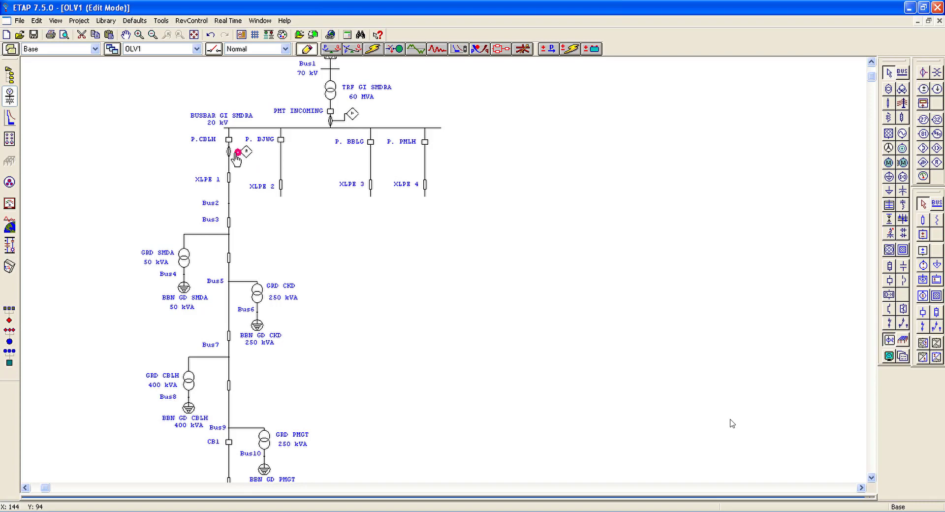
pyautogui.click(231, 152)
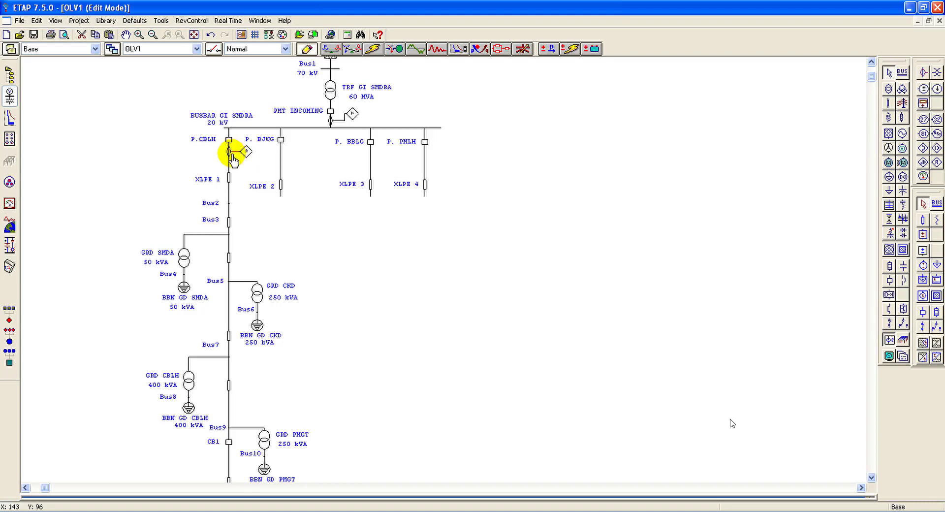
# Step: Set the primary rating of the current transformer below P.CBLH to 200 A
pyautogui.doubleClick(231, 153)
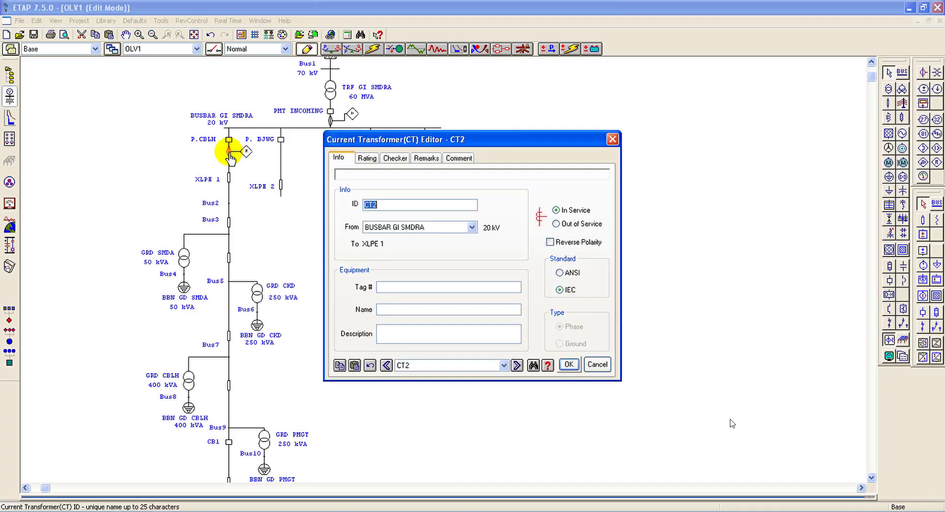
pyautogui.click(367, 157)
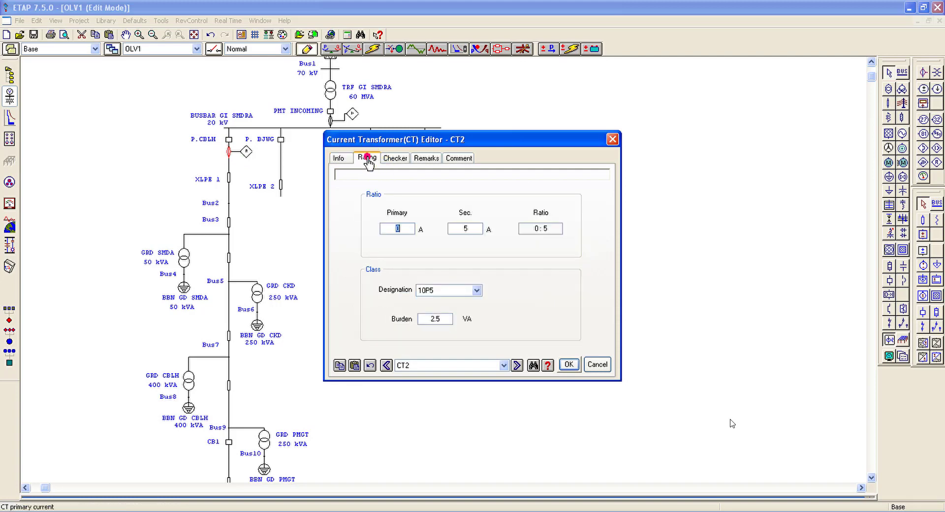
pyautogui.click(395, 227)
pyautogui.write('2')
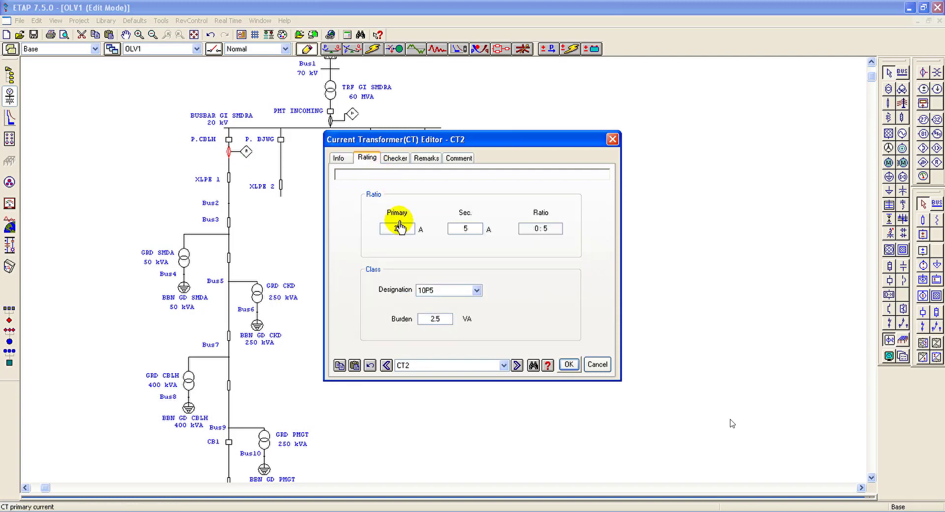
pyautogui.write('00')
pyautogui.click(569, 365)
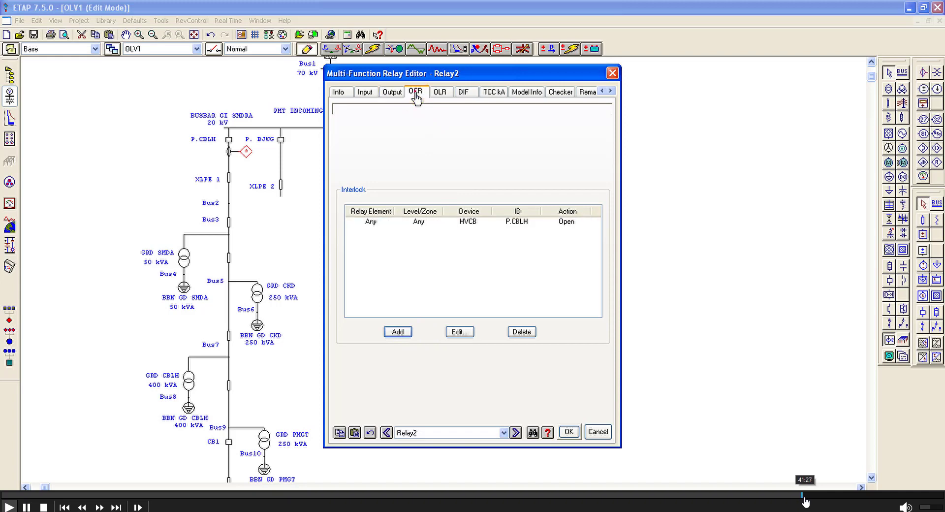
# Step: Assign the Merlin Gerin Sepam 1000 model from the relay library to Relay2's overcurrent function
pyautogui.click(414, 92)
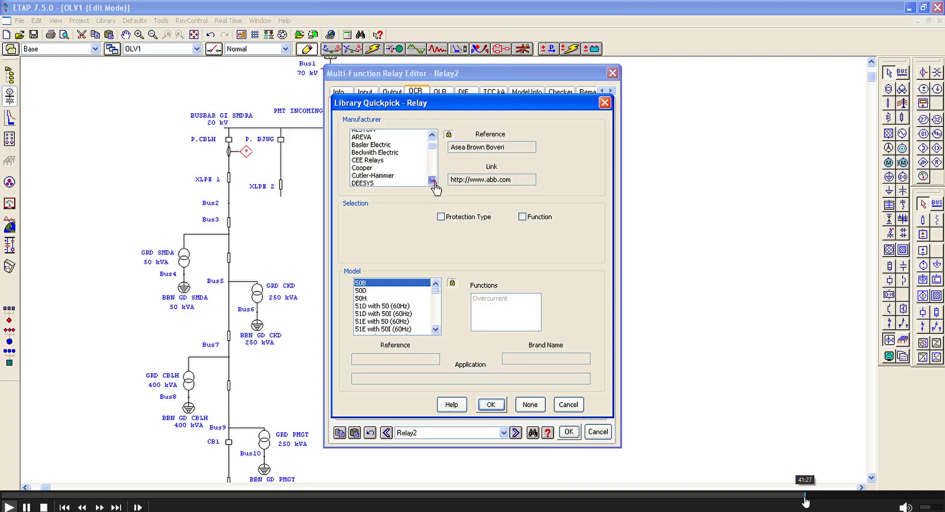
pyautogui.click(432, 136)
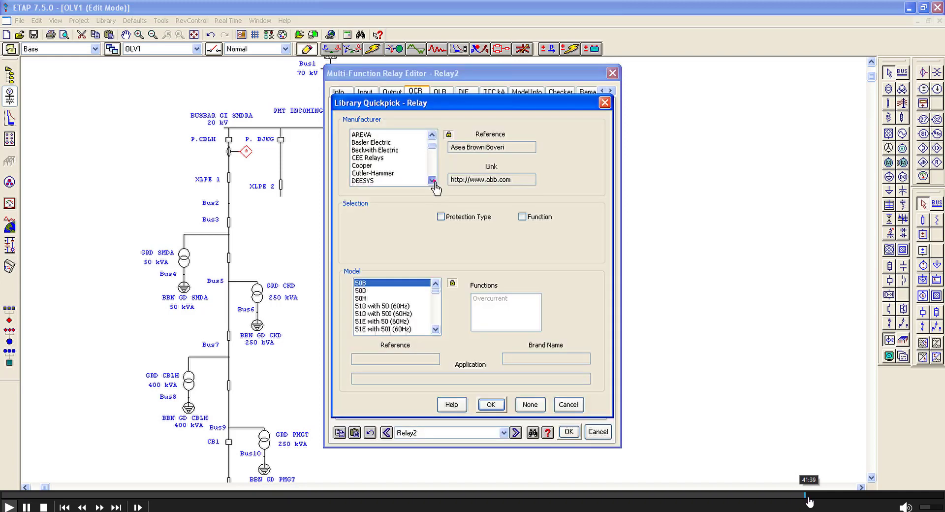
pyautogui.scroll(-1, 431, 137)
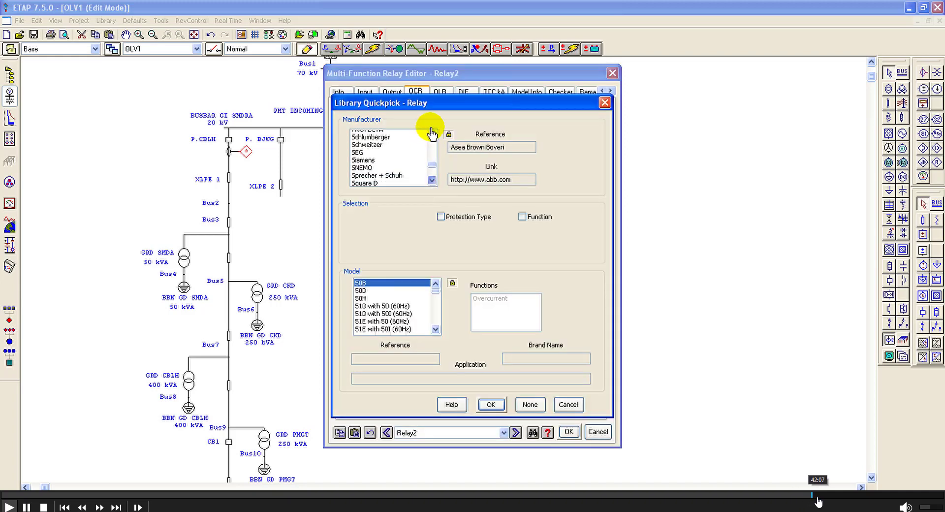
pyautogui.click(431, 132)
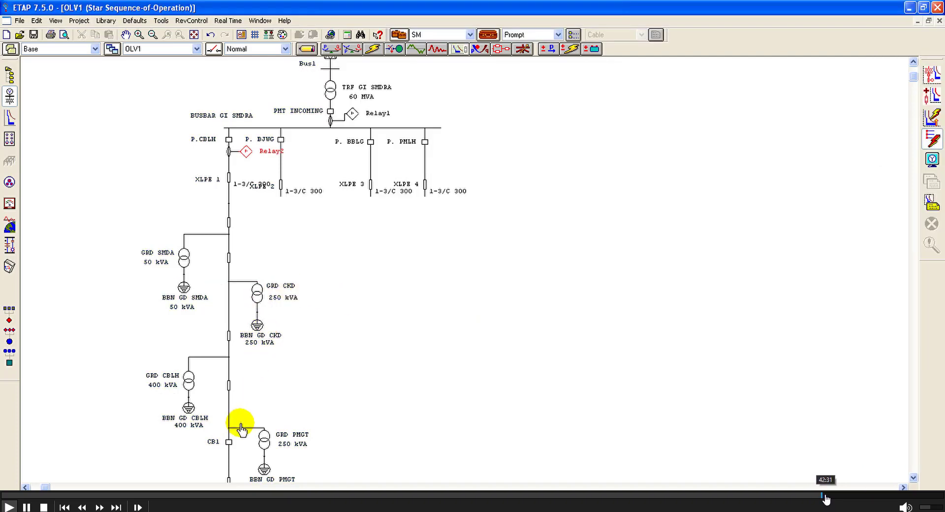
pyautogui.click(827, 496)
pyautogui.click(828, 496)
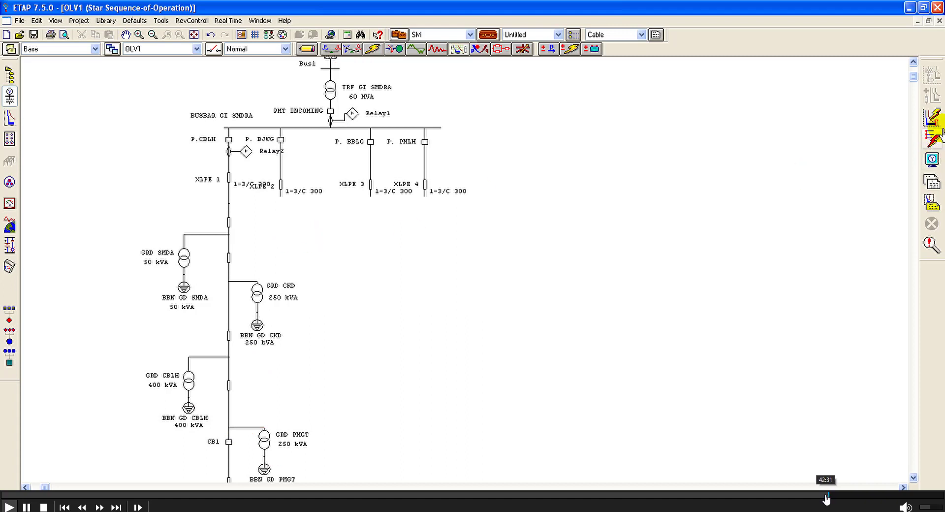
pyautogui.click(826, 495)
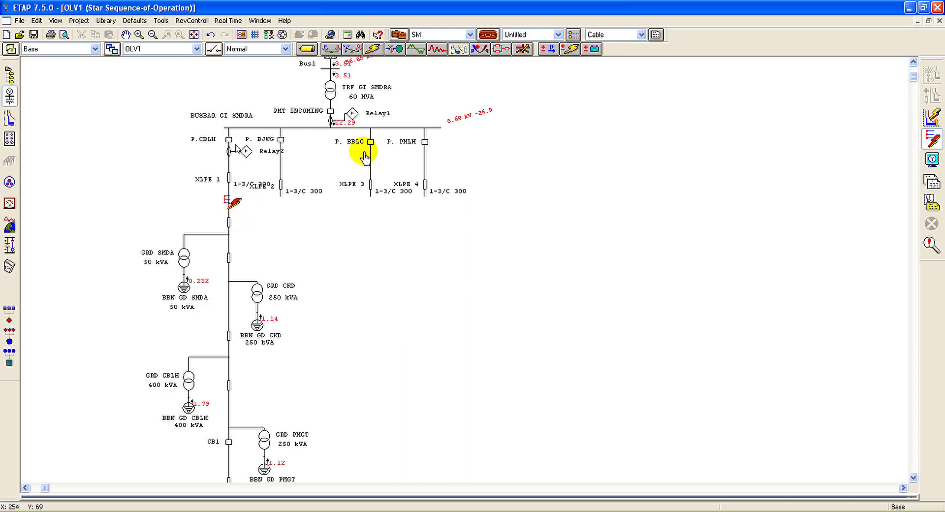
# Step: Return to edit mode and inspect the P.CBLH circuit breaker's properties without changing them
pyautogui.click(307, 52)
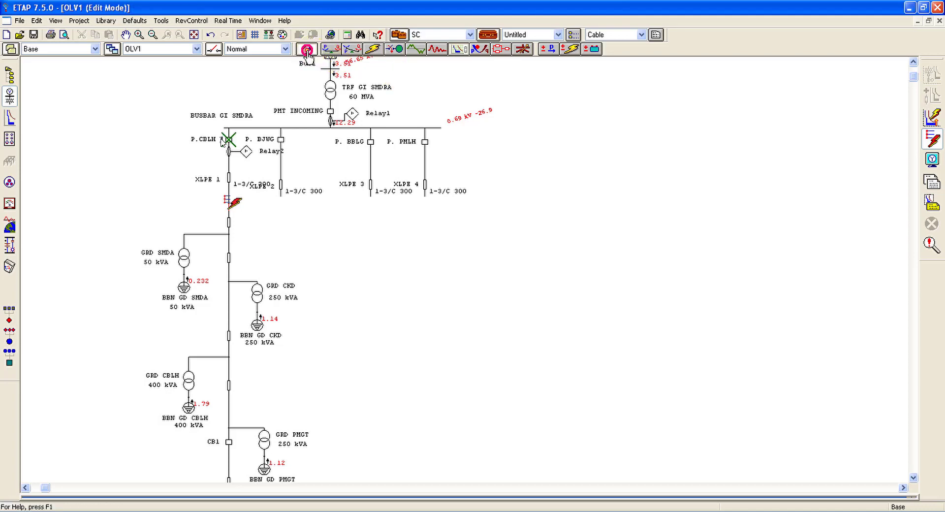
pyautogui.doubleClick(229, 141)
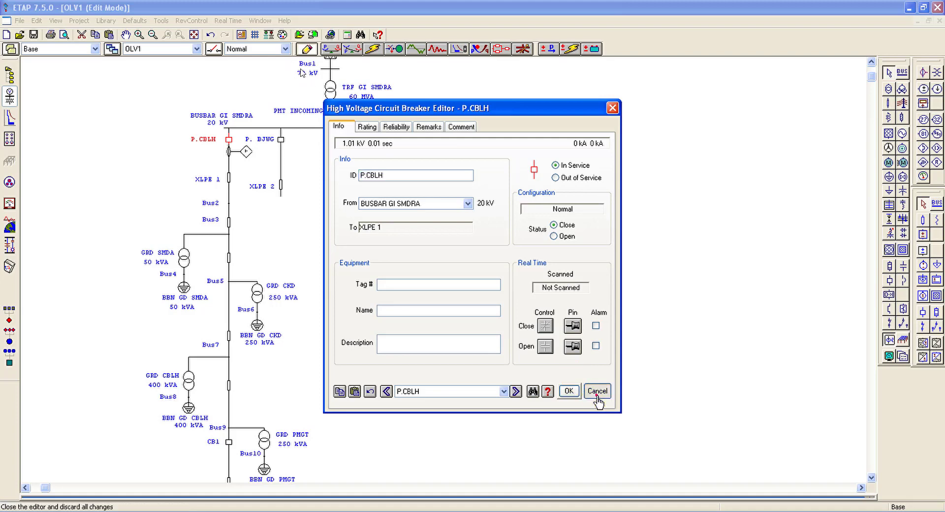
pyautogui.click(597, 391)
# Step: Set Relay2's phase overcurrent pickup to 0.35 and its time dial to 0.2
pyautogui.click(230, 151)
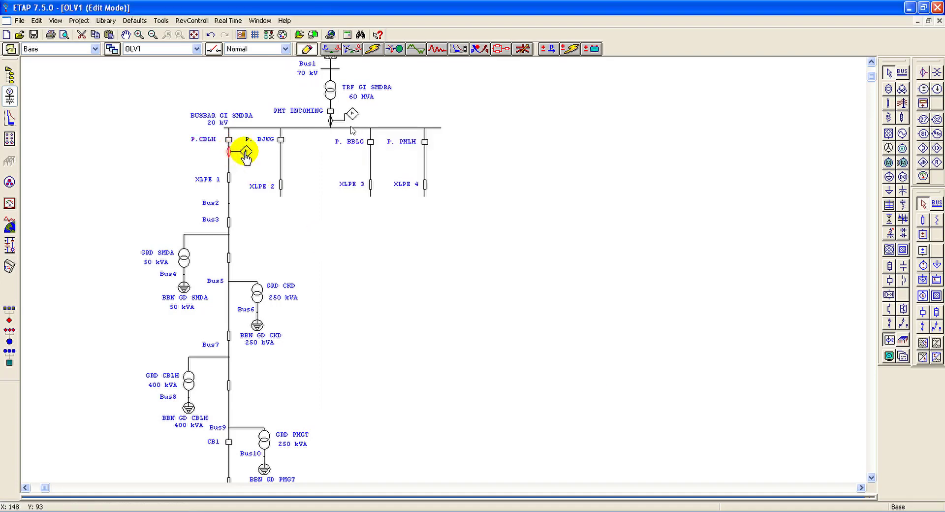
pyautogui.doubleClick(247, 152)
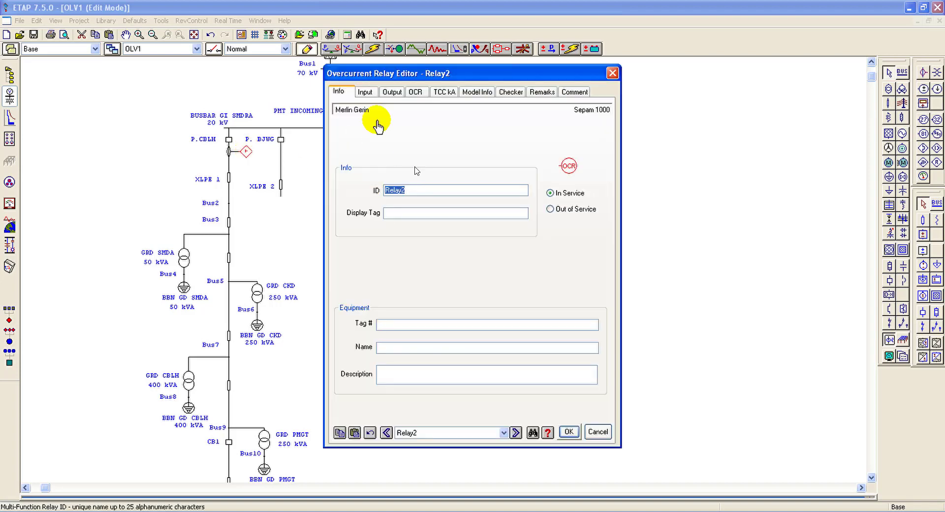
pyautogui.click(417, 94)
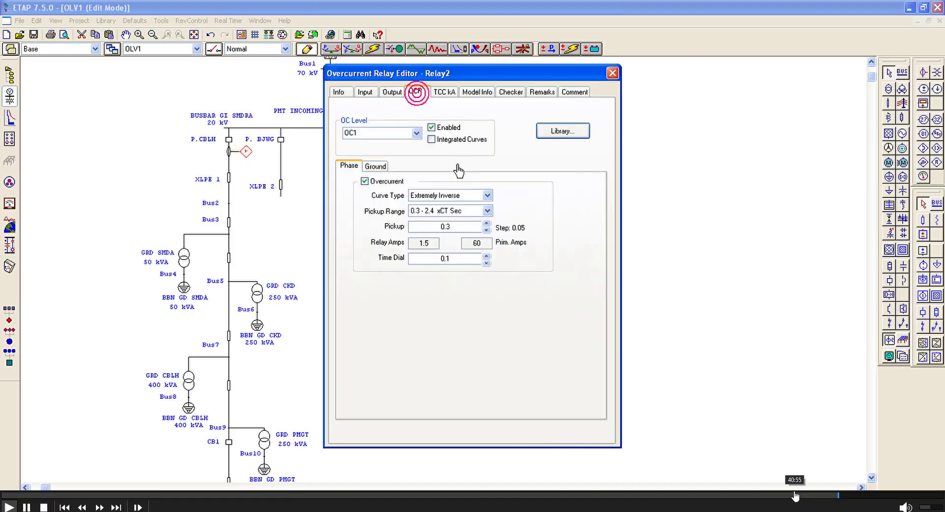
pyautogui.click(487, 224)
pyautogui.click(487, 224)
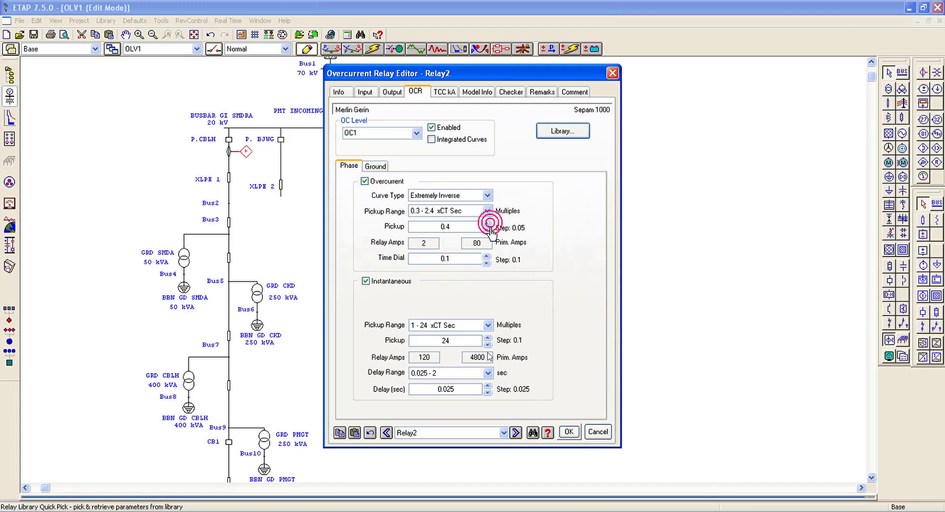
pyautogui.click(487, 230)
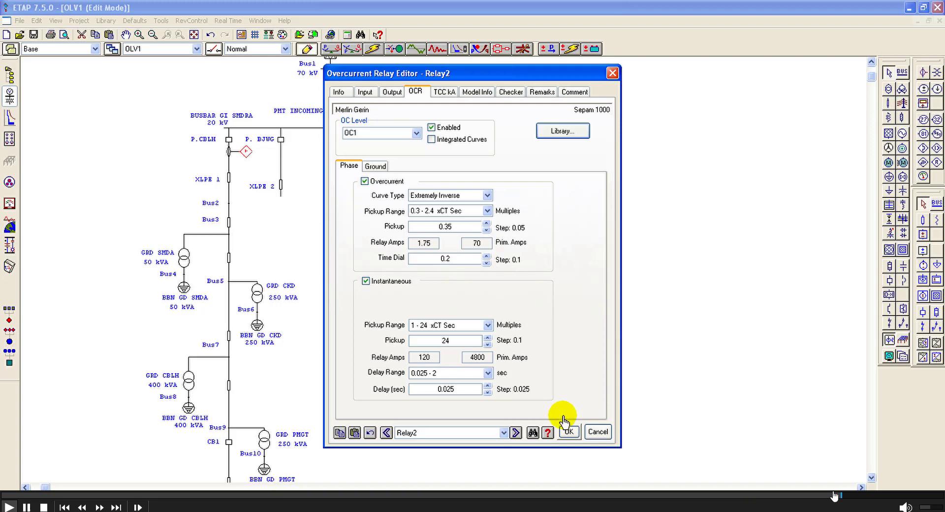
pyautogui.click(566, 433)
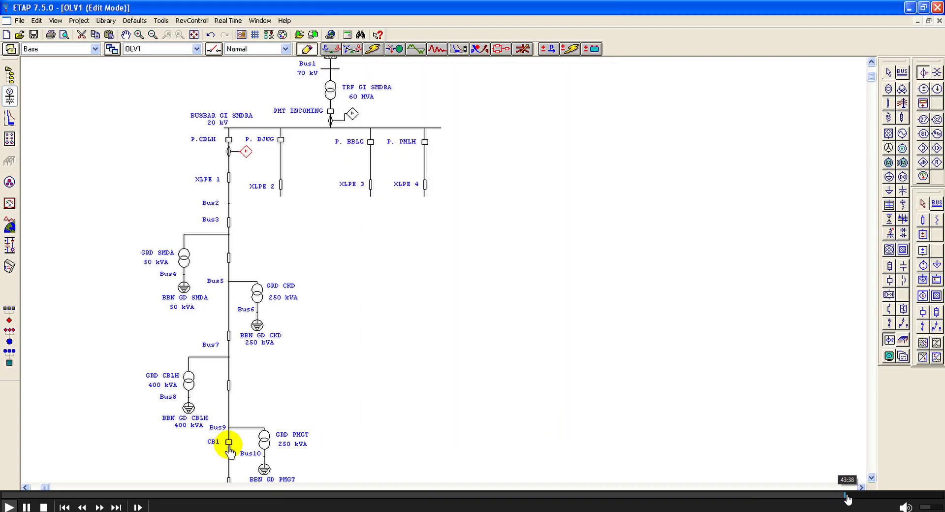
pyautogui.click(846, 495)
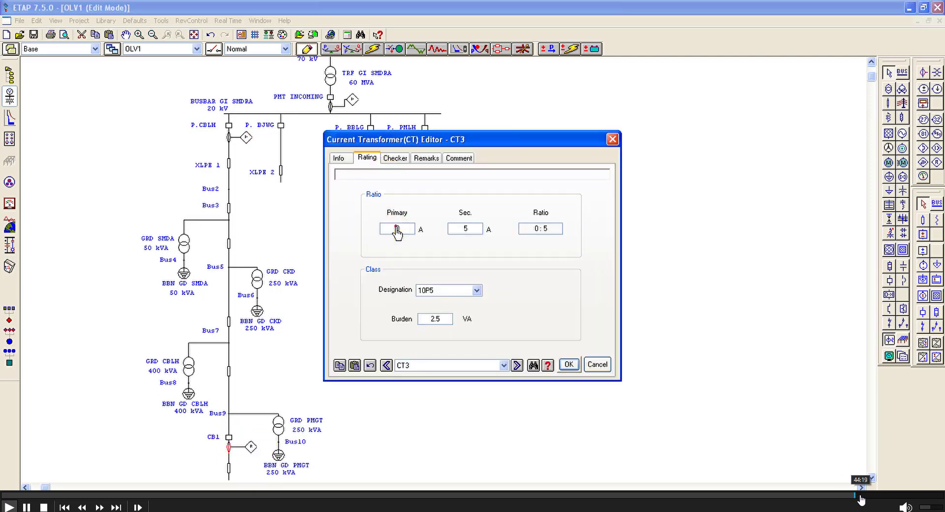
pyautogui.click(861, 496)
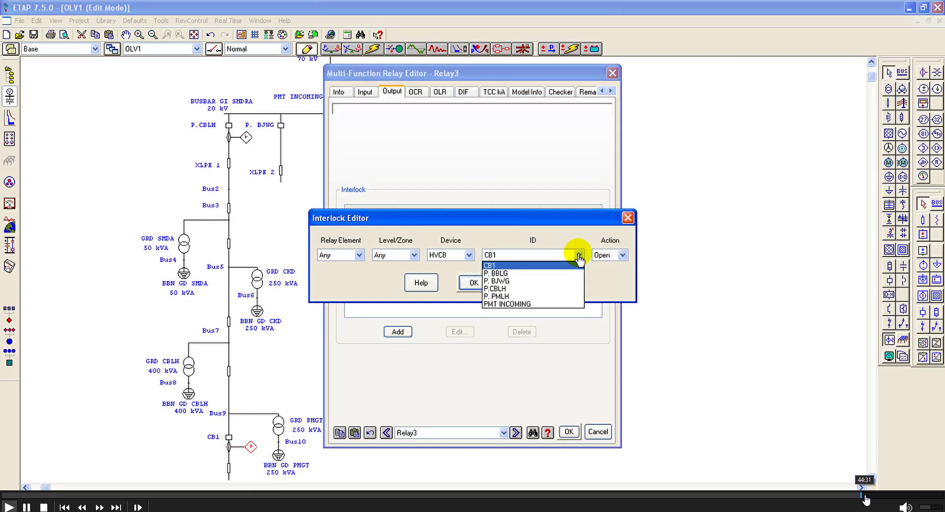
pyautogui.click(864, 496)
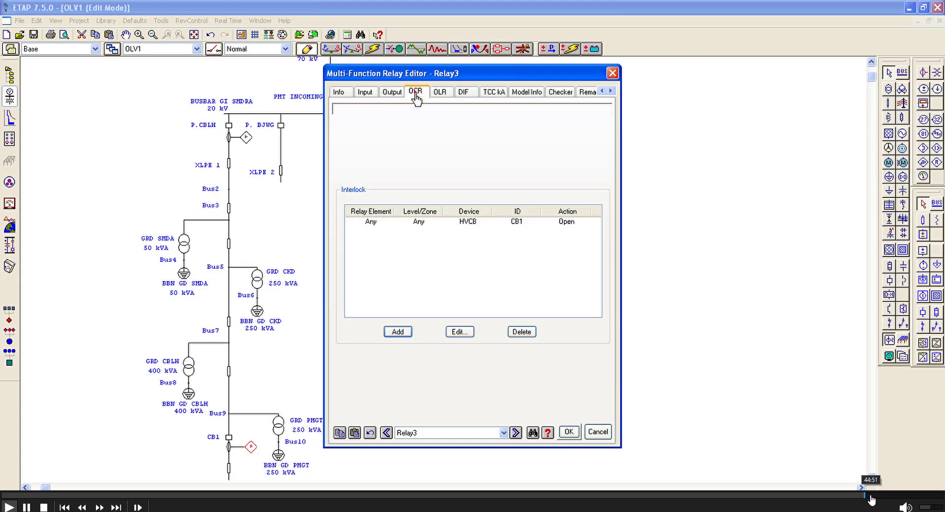
pyautogui.click(870, 496)
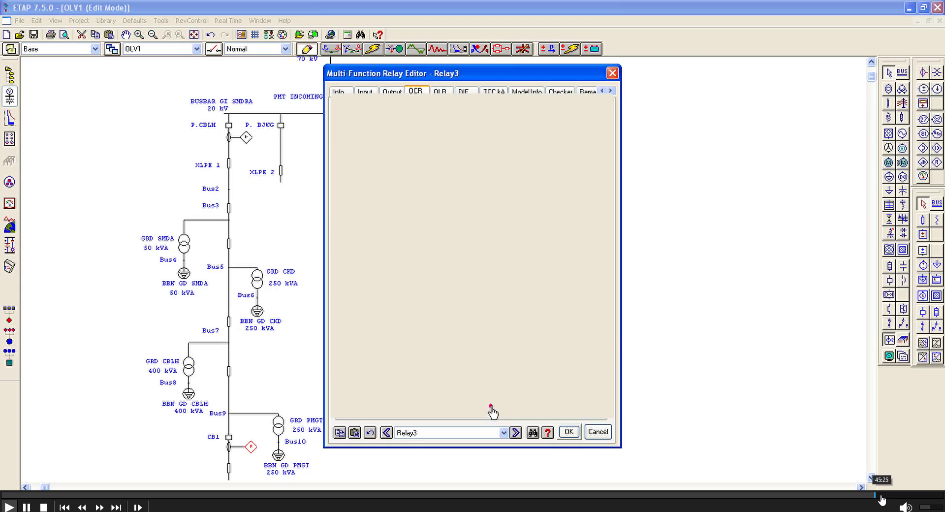
pyautogui.click(882, 497)
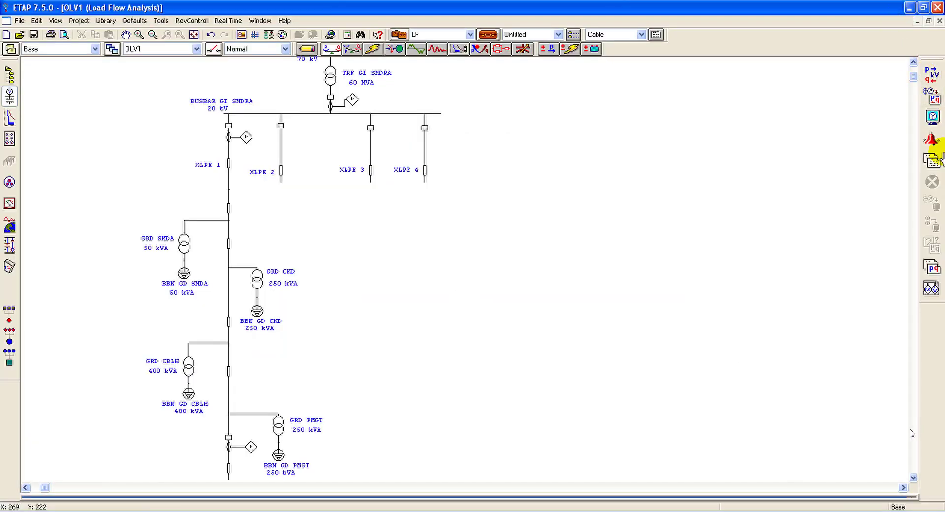
pyautogui.moveTo(868, 504)
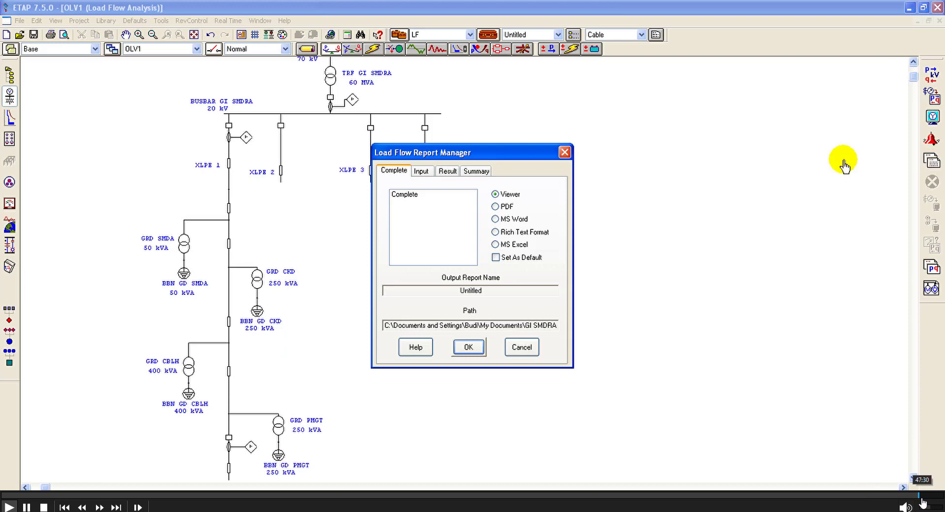
# Step: Generate the load flow Summary report in MS Word format
pyautogui.click(478, 171)
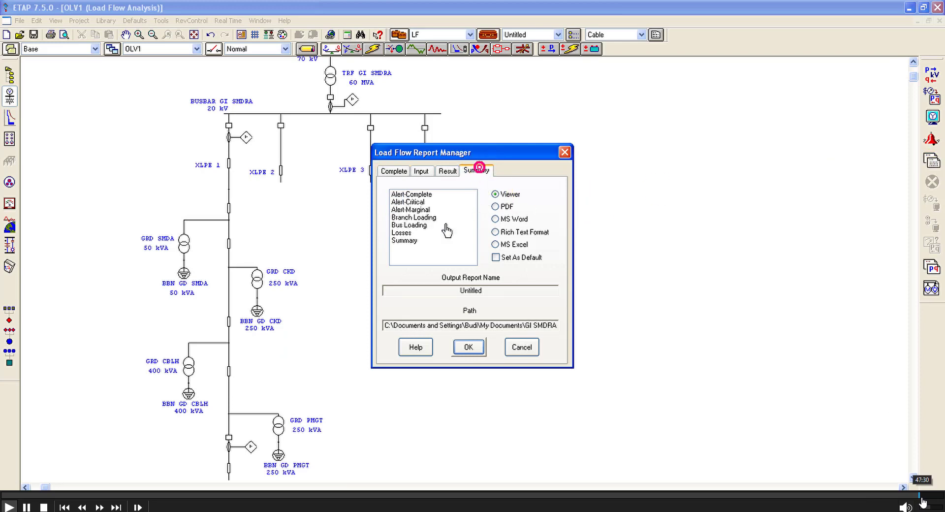
pyautogui.click(416, 241)
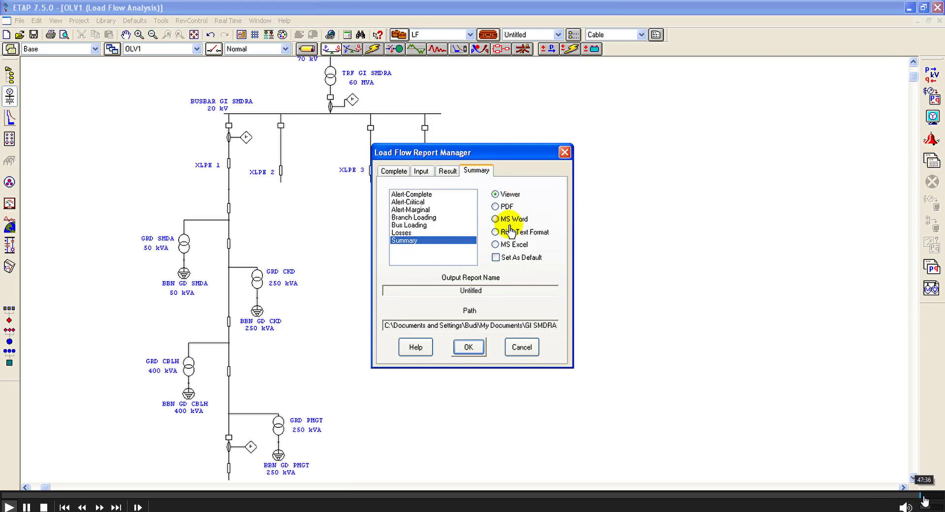
pyautogui.click(496, 218)
pyautogui.click(468, 347)
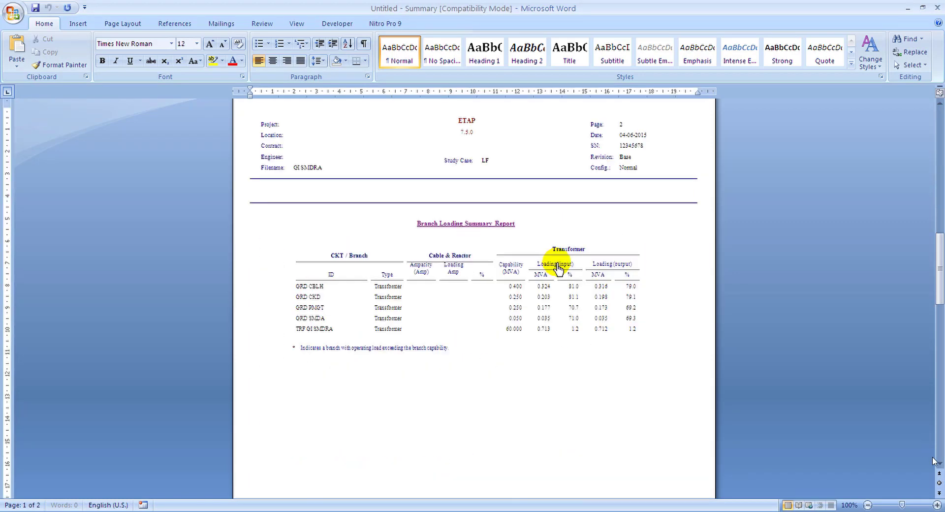
pyautogui.moveTo(937, 498)
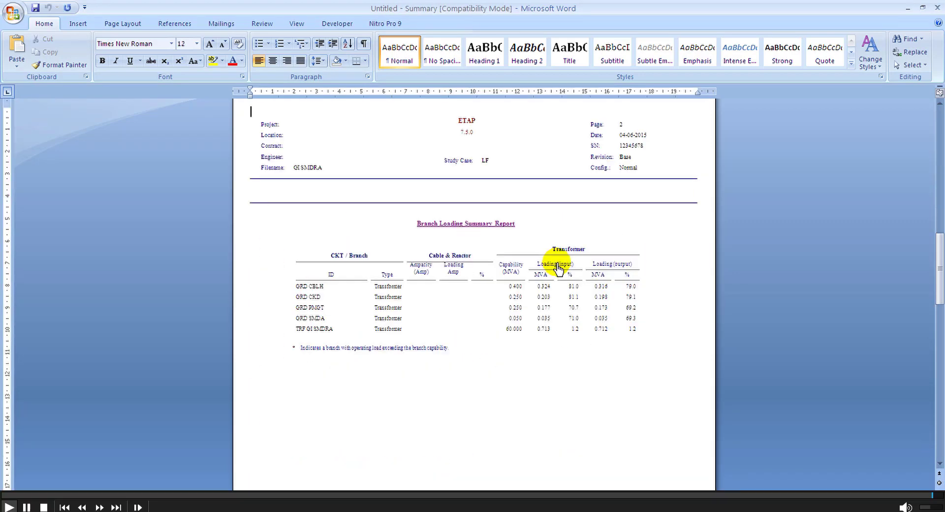
pyautogui.click(941, 496)
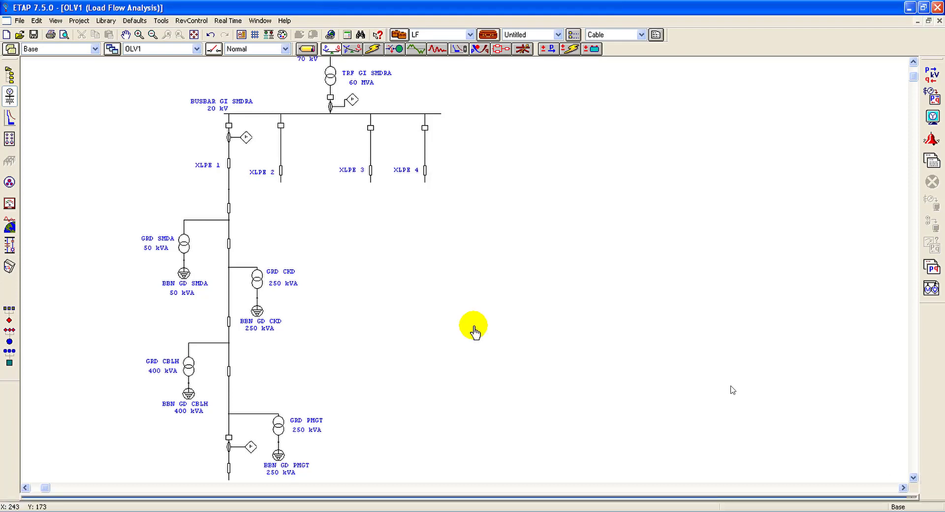